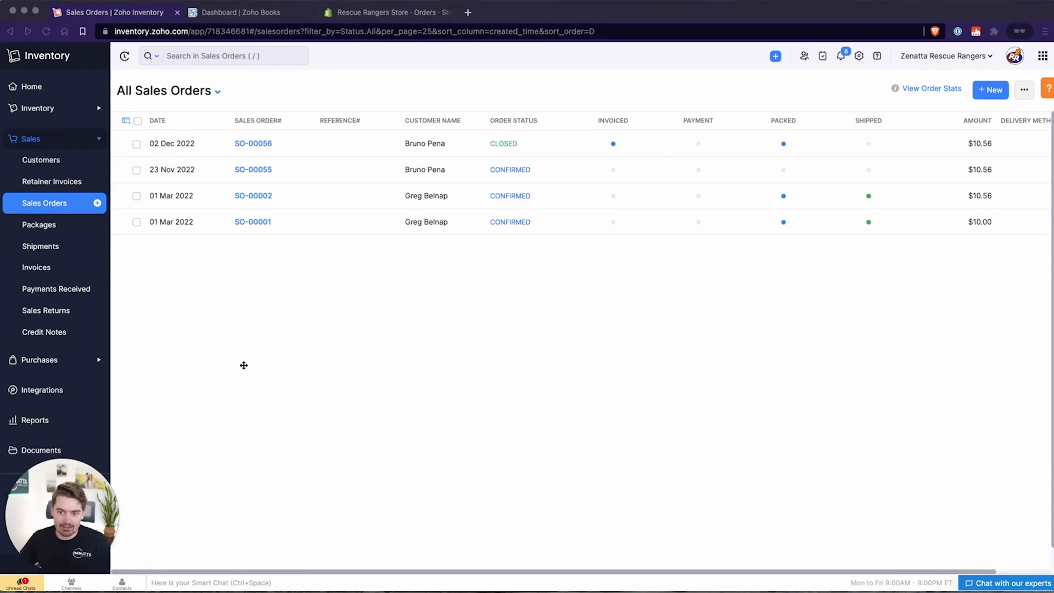
Start the Shopify setup from the Shopping Cart integrations in the settings
{"action": "left_click", "coordinate": [859, 55]}
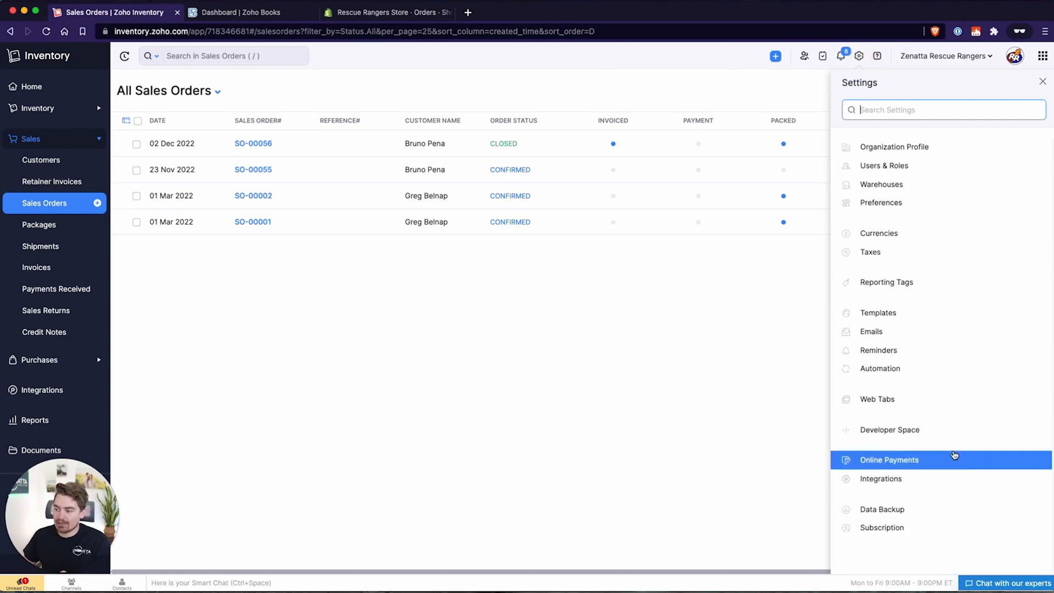
{"action": "left_click", "coordinate": [914, 479]}
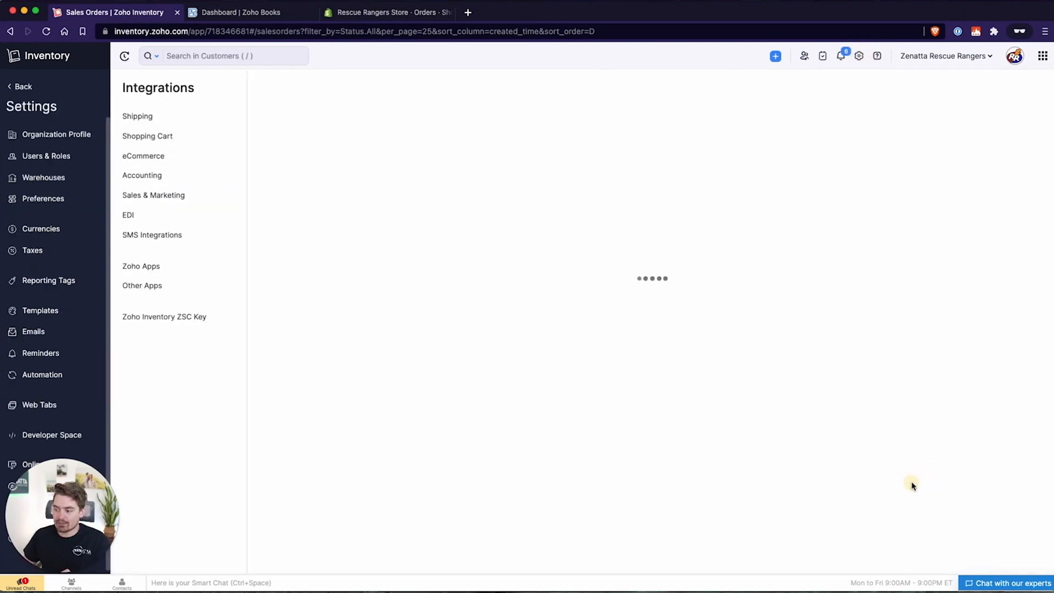
{"action": "left_click", "coordinate": [148, 137]}
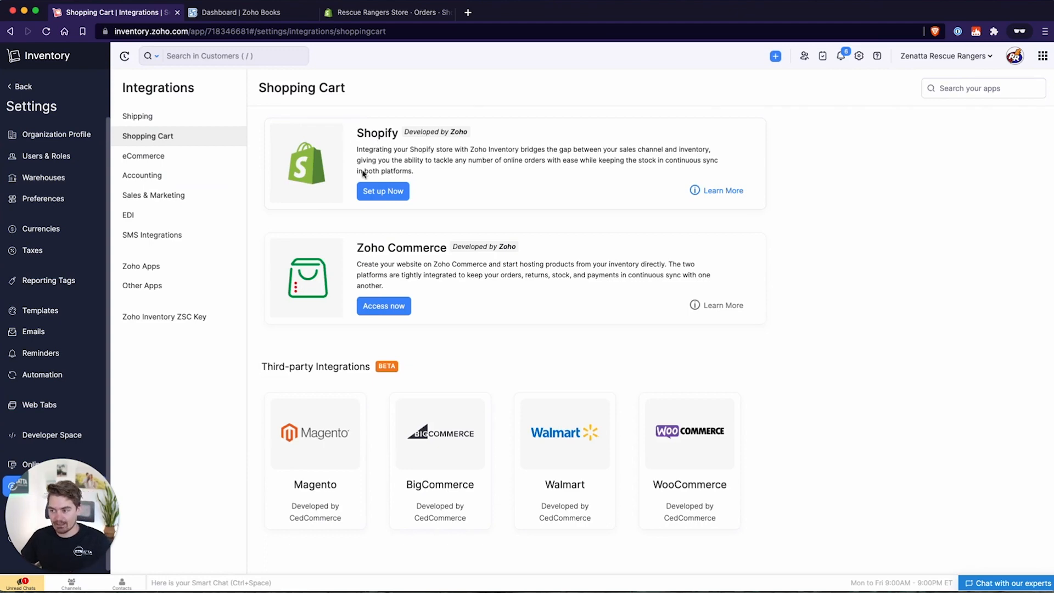
{"action": "left_click", "coordinate": [383, 194]}
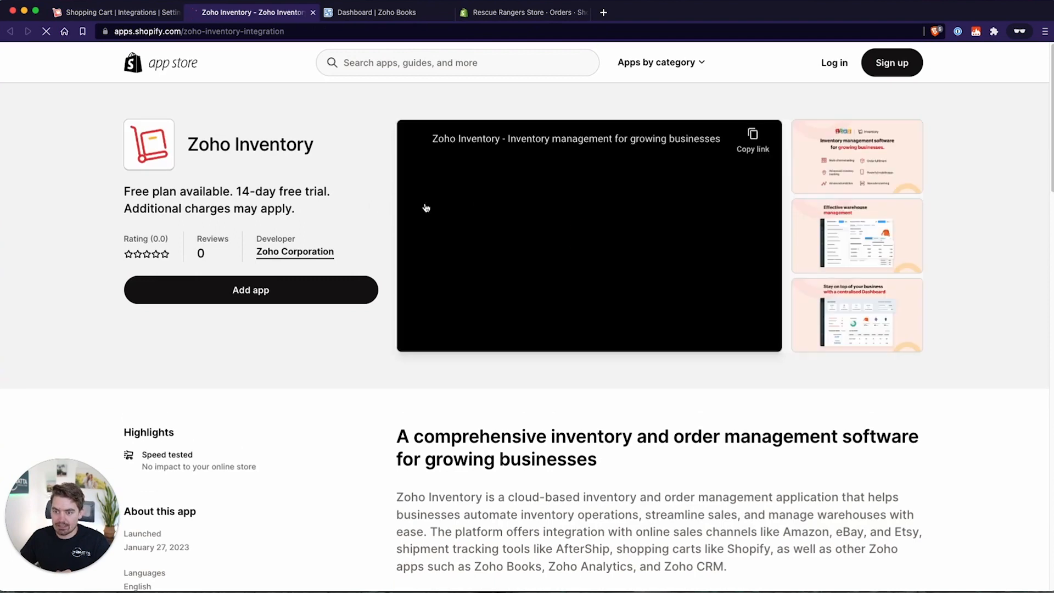
Add the Zoho Inventory app in the Shopify App Store with the Rescue Rangers account and connect the Shopify store to the organization
{"action": "left_click", "coordinate": [245, 292]}
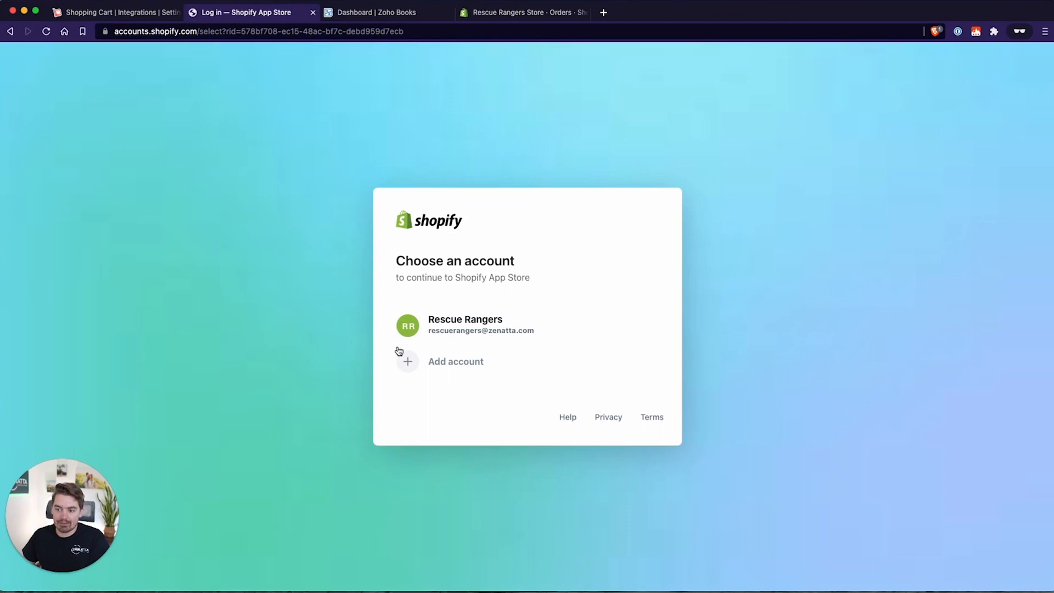
{"action": "left_click", "coordinate": [510, 328]}
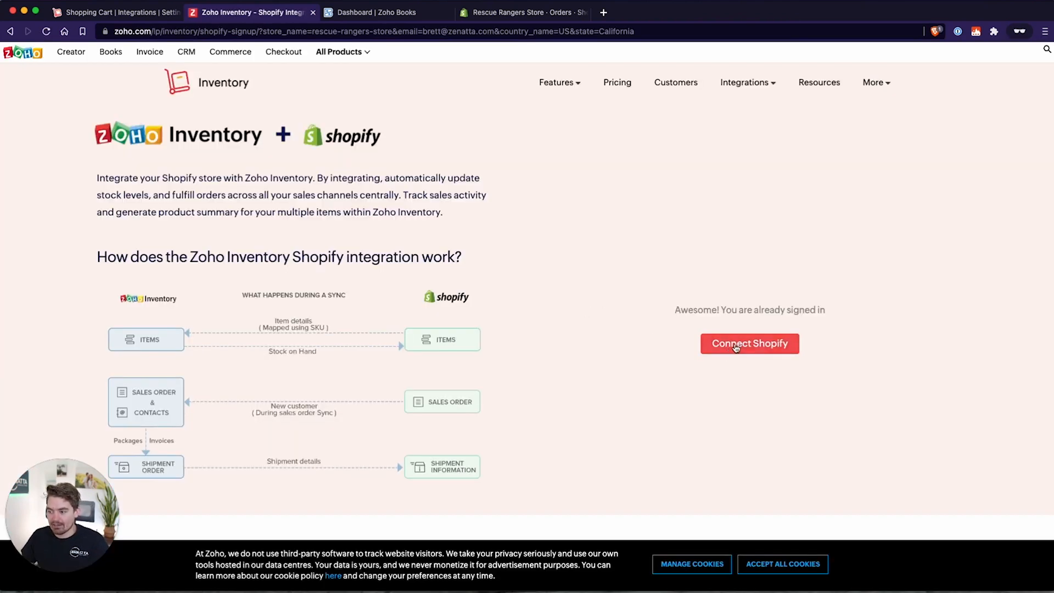
{"action": "left_click", "coordinate": [748, 346]}
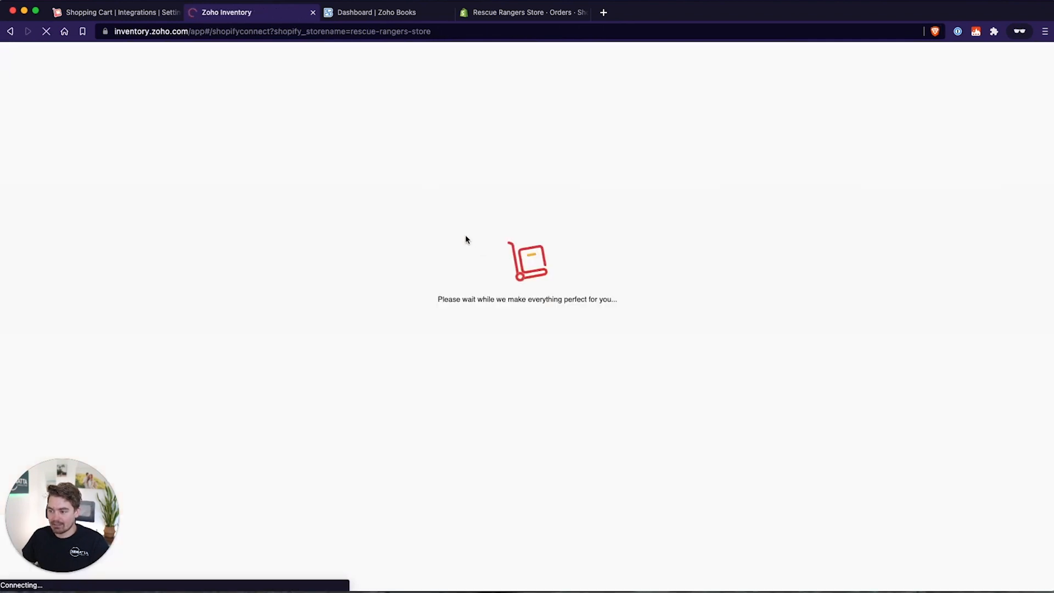
{"action": "left_click", "coordinate": [742, 182]}
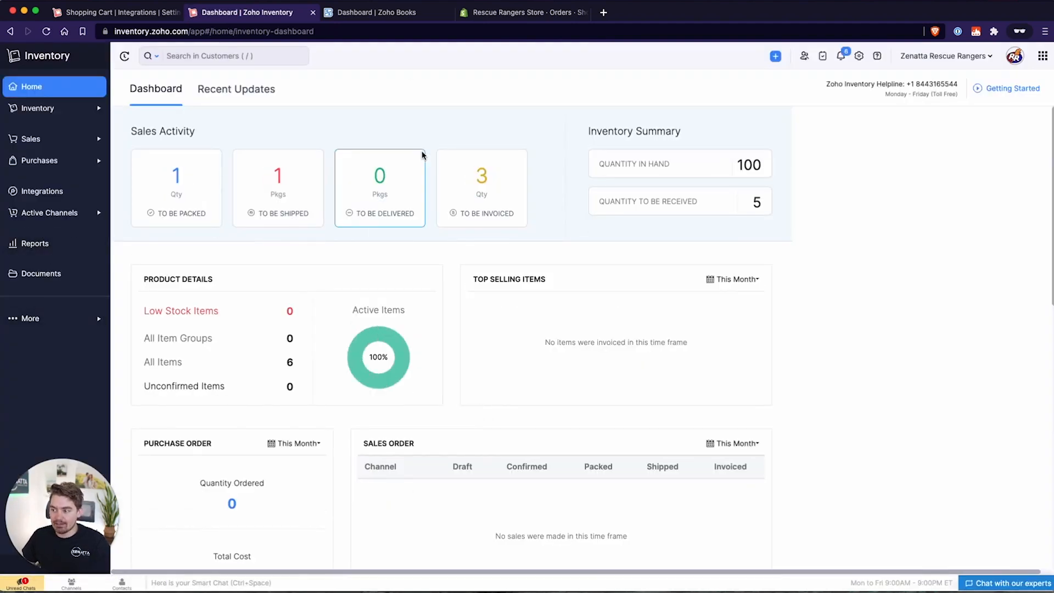
Open the details of rescue-rangers-store under the active Shopify channel and review its product and order sync mappings
{"action": "left_click", "coordinate": [46, 215]}
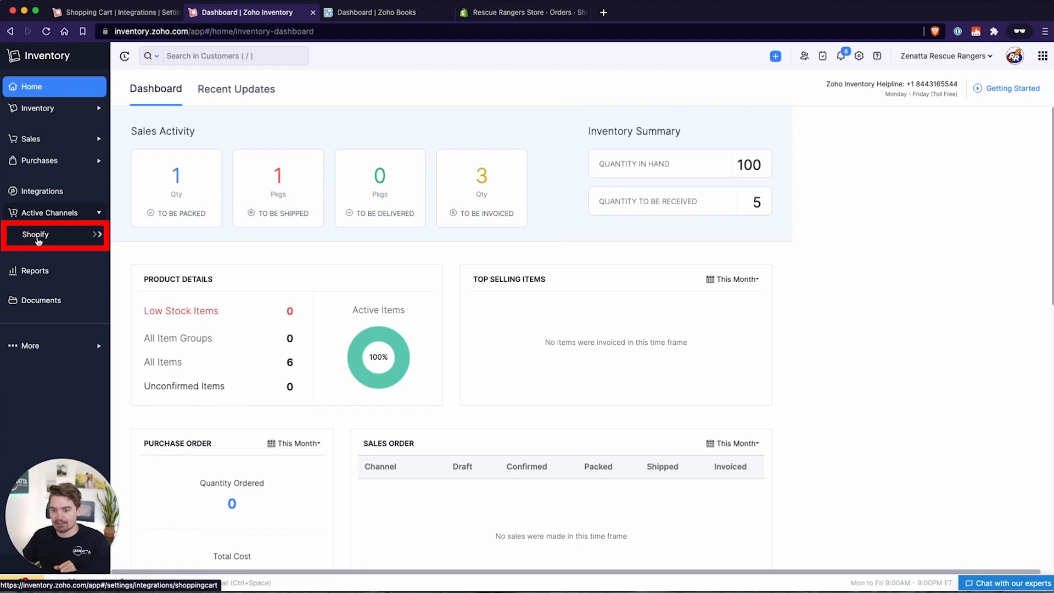
{"action": "left_click", "coordinate": [40, 236]}
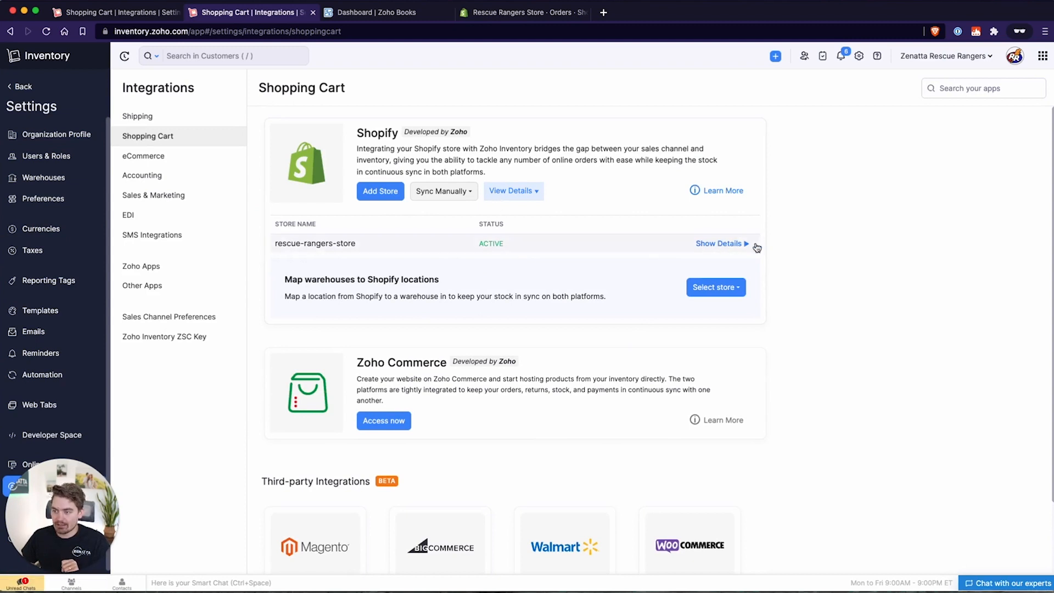
{"action": "left_click", "coordinate": [718, 242]}
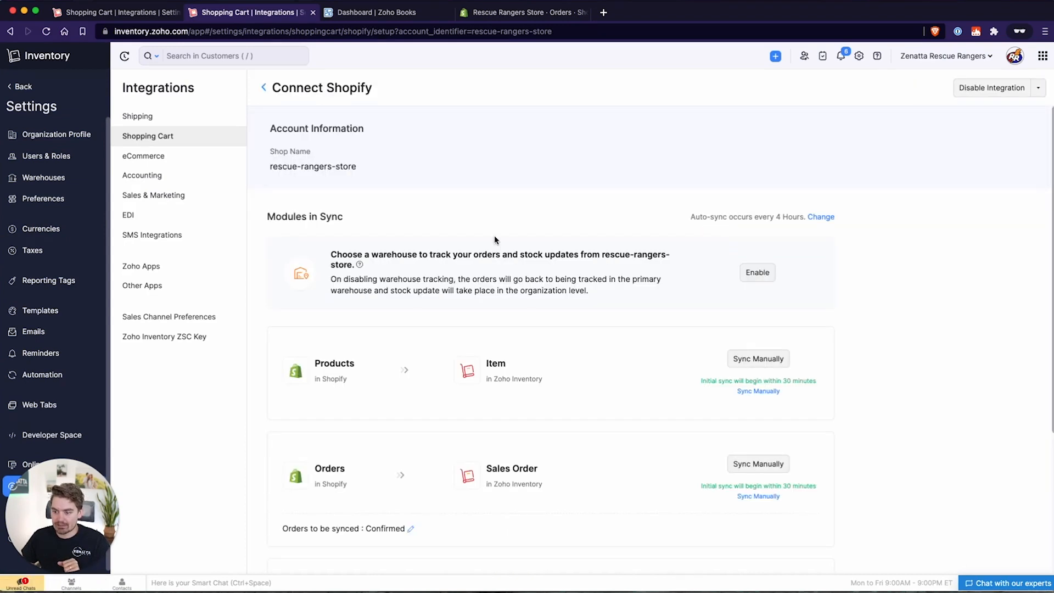
{"action": "scroll", "coordinate": [500, 241], "scroll_direction": "down", "scroll_amount": 3}
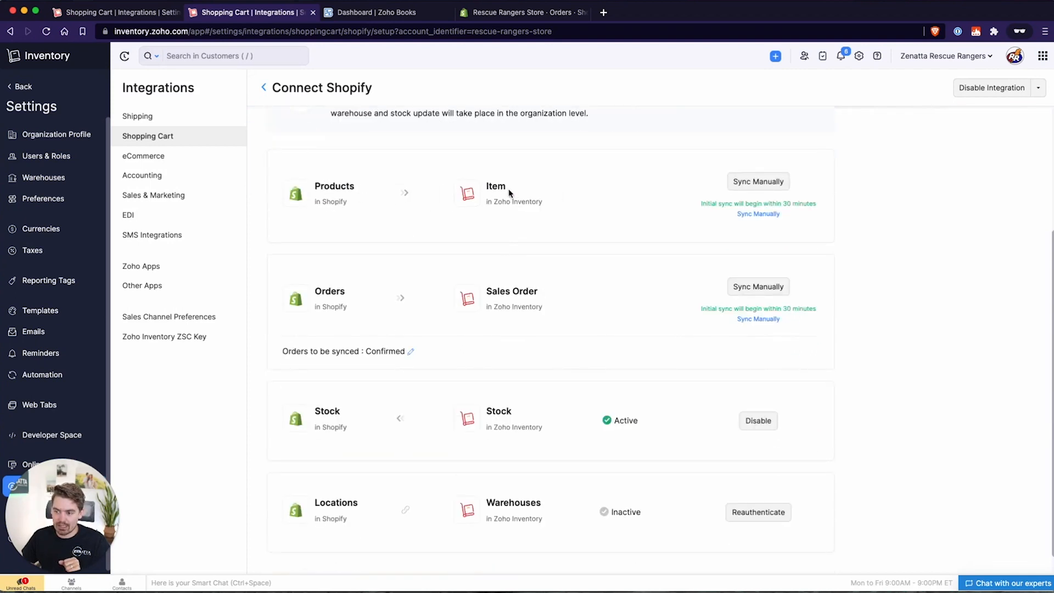
{"action": "left_click_drag", "start_coordinate": [479, 184], "coordinate": [551, 188]}
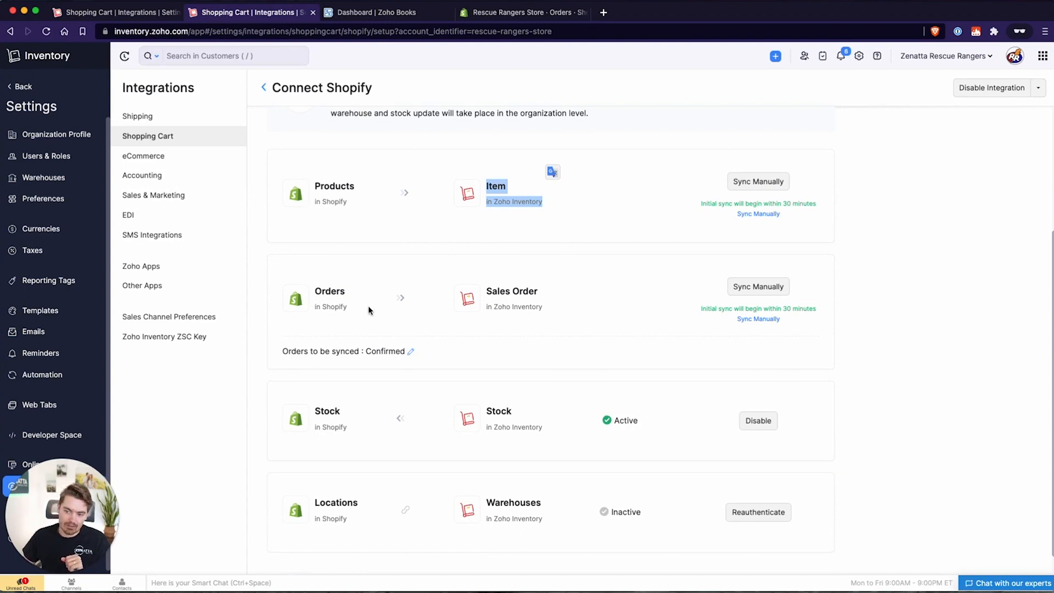
{"action": "left_click_drag", "start_coordinate": [483, 290], "coordinate": [575, 295]}
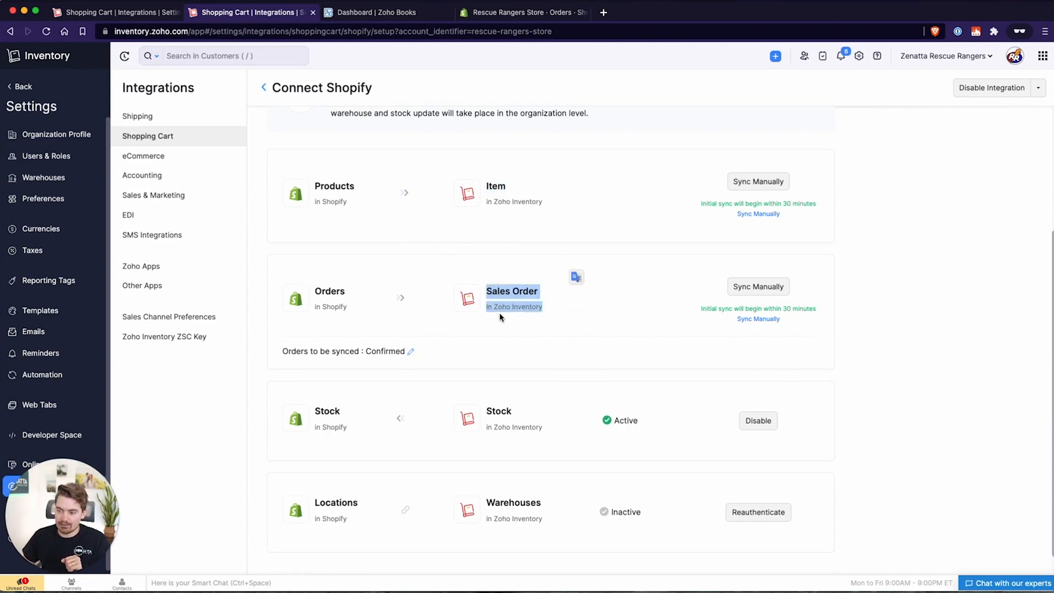
Set the Shopify orders to be synced to Confirmed and Fulfilled and save the preference
{"action": "left_click", "coordinate": [410, 351]}
{"action": "left_click", "coordinate": [527, 93]}
{"action": "left_click", "coordinate": [546, 138]}
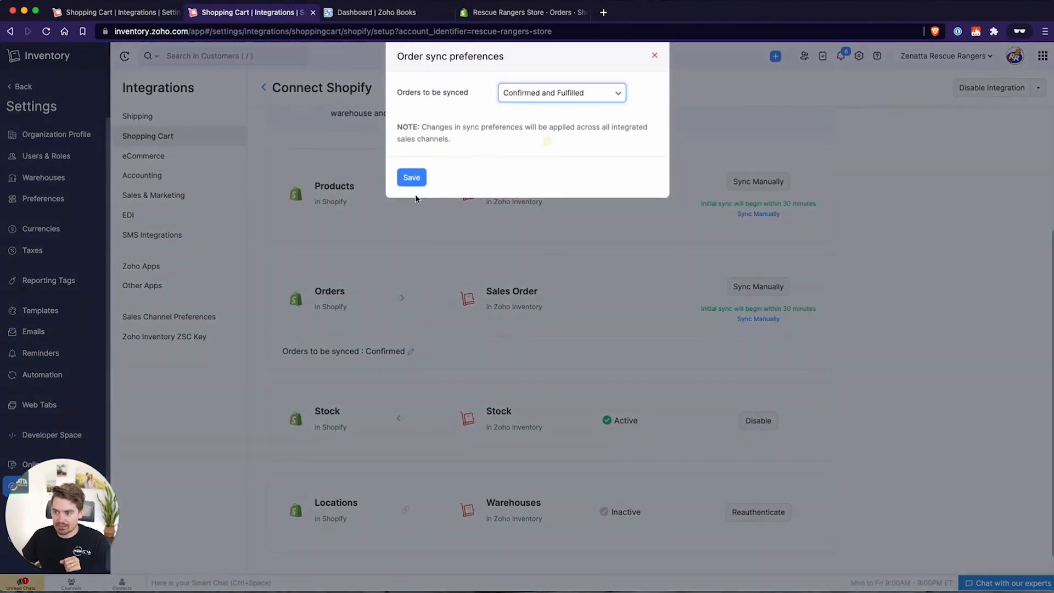
{"action": "left_click", "coordinate": [406, 179]}
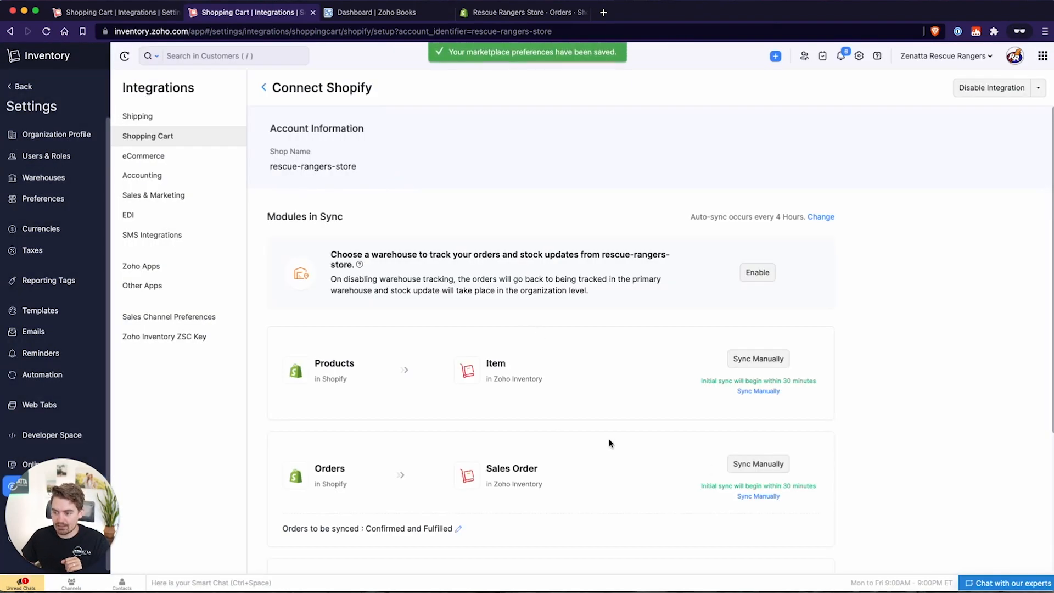
Disable the stock sync from Zoho Inventory to Shopify and confirm the preference update
{"action": "scroll", "coordinate": [558, 431], "scroll_direction": "down", "scroll_amount": 3}
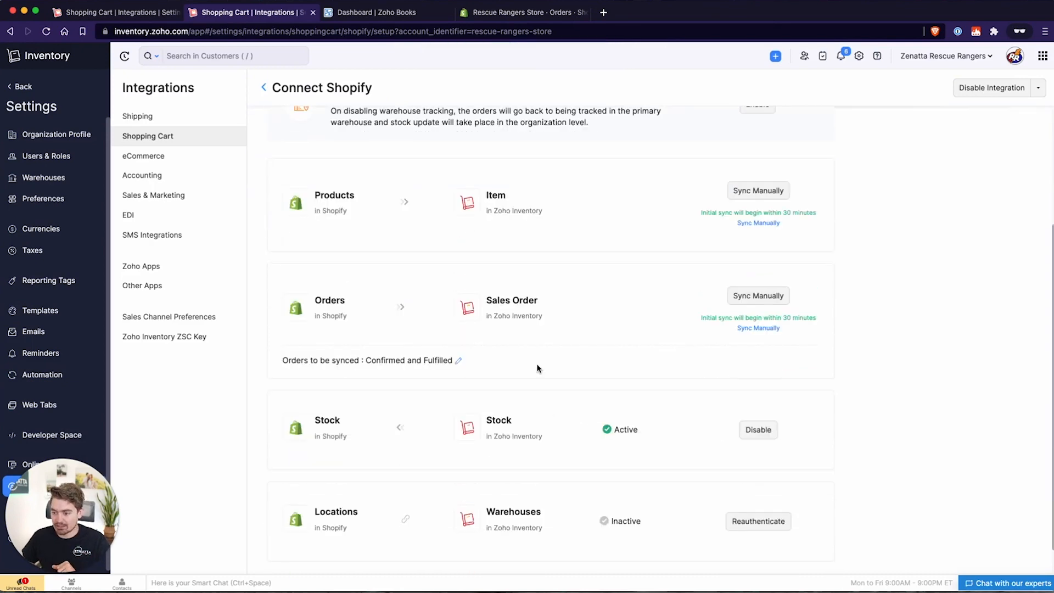
{"action": "scroll", "coordinate": [529, 390], "scroll_direction": "down", "scroll_amount": 1}
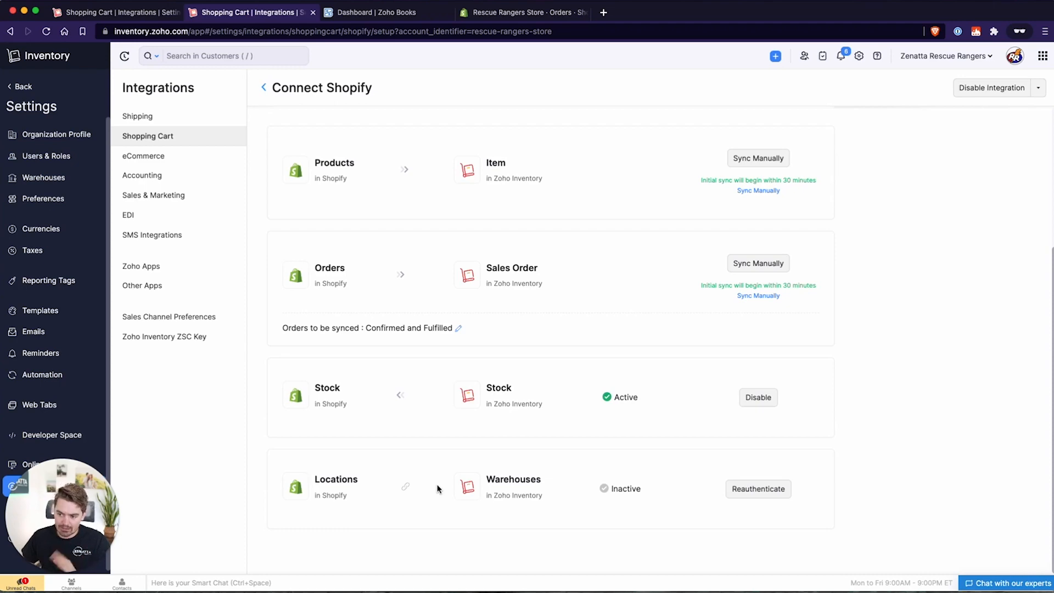
{"action": "scroll", "coordinate": [453, 472], "scroll_direction": "up", "scroll_amount": 1}
{"action": "scroll", "coordinate": [453, 472], "scroll_direction": "up", "scroll_amount": 3}
{"action": "scroll", "coordinate": [453, 472], "scroll_direction": "down", "scroll_amount": 2}
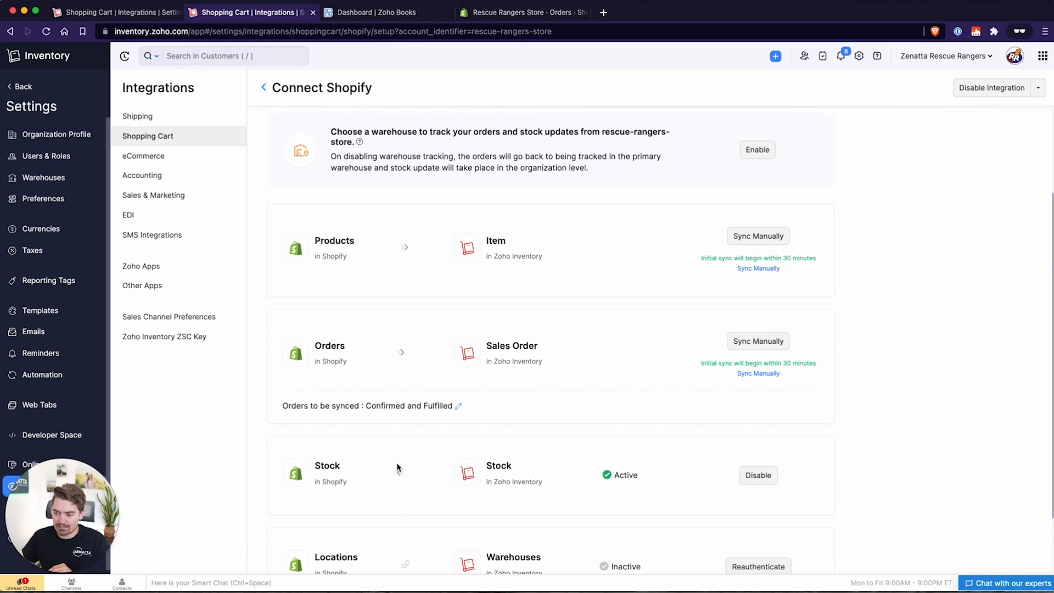
{"action": "left_click_drag", "start_coordinate": [656, 474], "coordinate": [578, 476]}
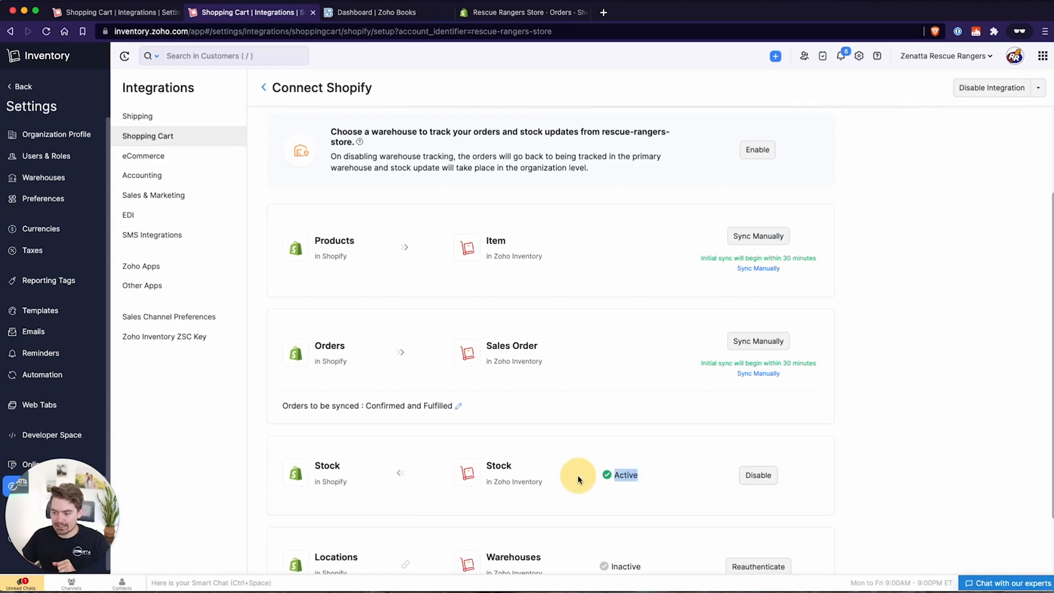
{"action": "left_click", "coordinate": [758, 475]}
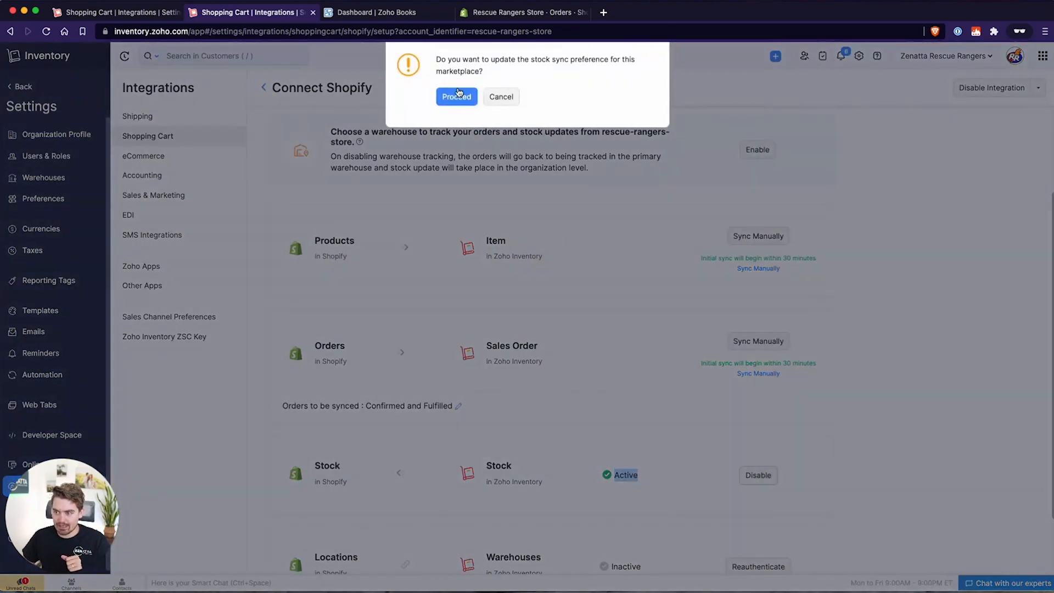
{"action": "left_click", "coordinate": [458, 96]}
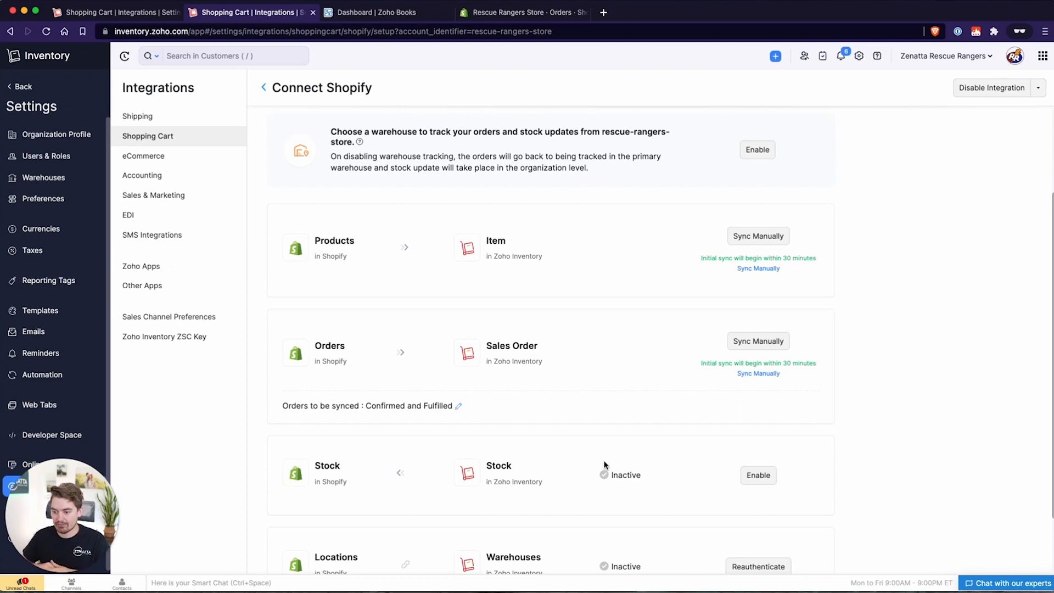
{"action": "scroll", "coordinate": [557, 467], "scroll_direction": "up", "scroll_amount": 2}
{"action": "left_click_drag", "start_coordinate": [315, 315], "coordinate": [584, 348]}
{"action": "left_click", "coordinate": [373, 391]}
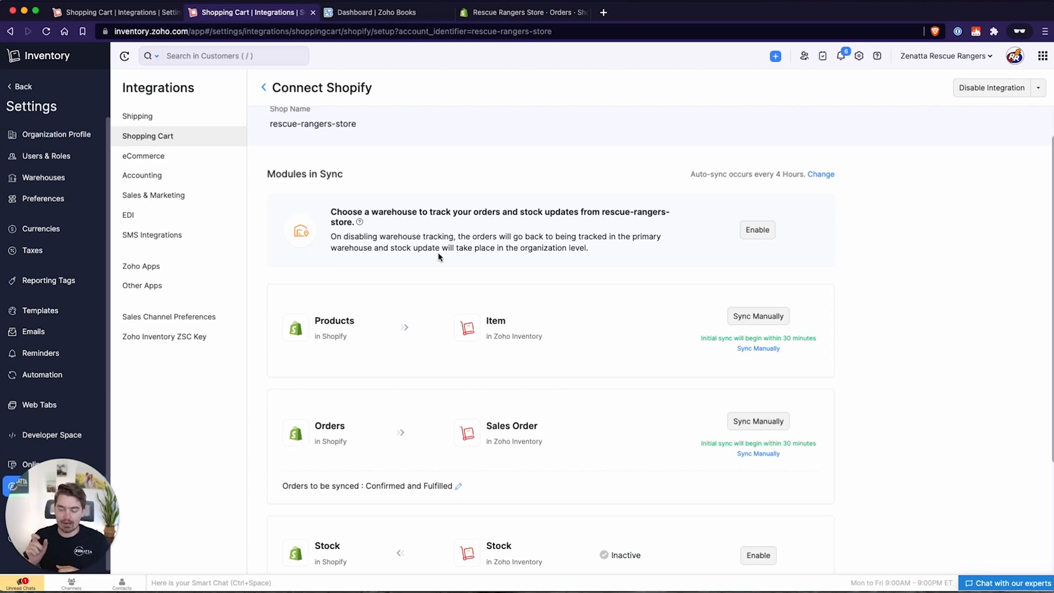
Switch to Zoho Books, open the Chart of Accounts and look through the existing expense and income accounts
{"action": "left_click", "coordinate": [383, 12]}
{"action": "mouse_move", "coordinate": [48, 317]}
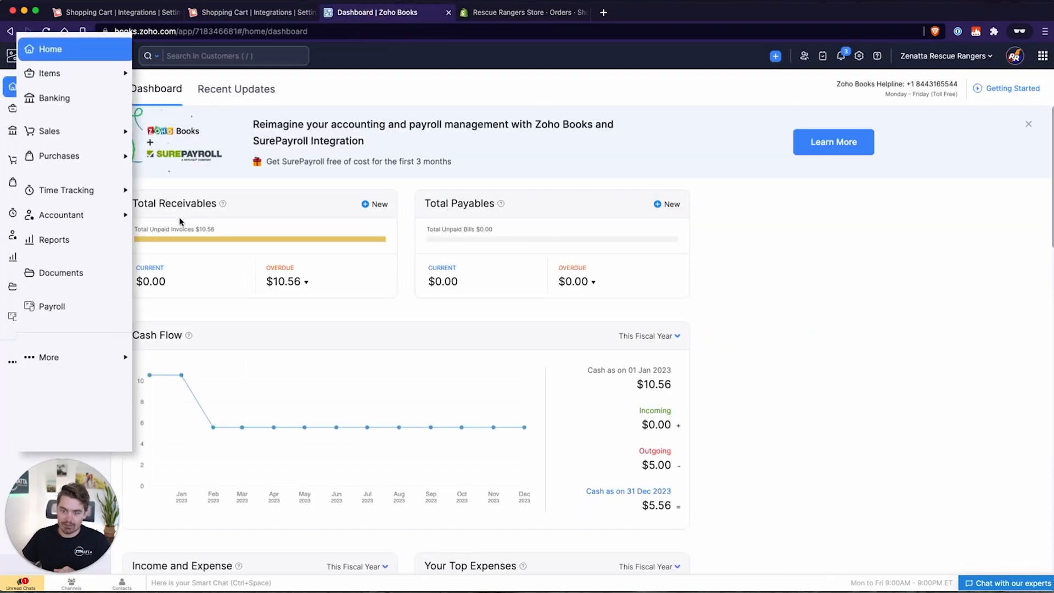
{"action": "left_click", "coordinate": [75, 209]}
{"action": "left_click", "coordinate": [63, 375]}
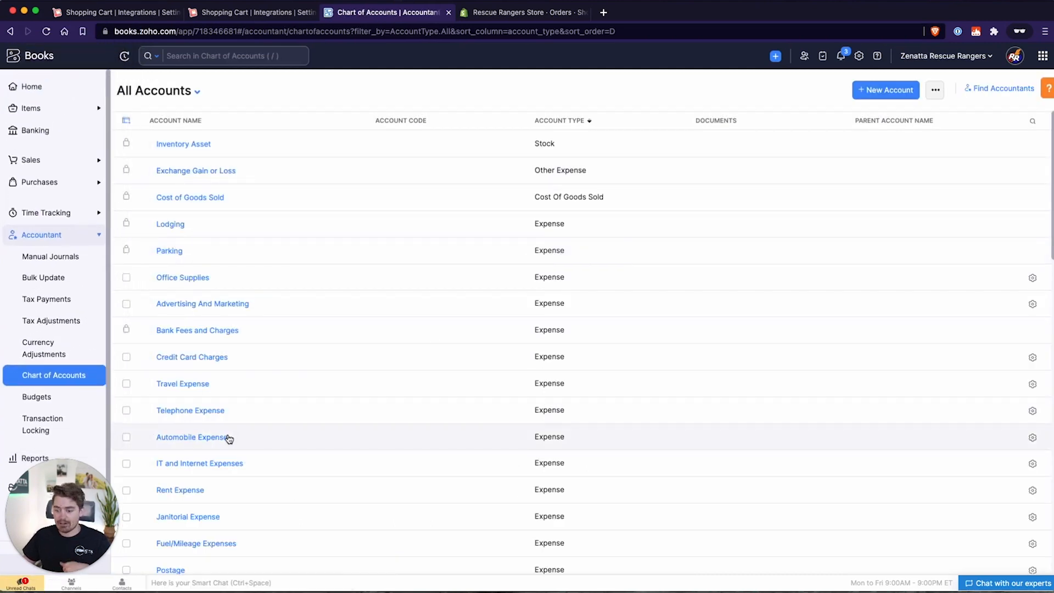
{"action": "scroll", "coordinate": [228, 437], "scroll_direction": "down", "scroll_amount": 6}
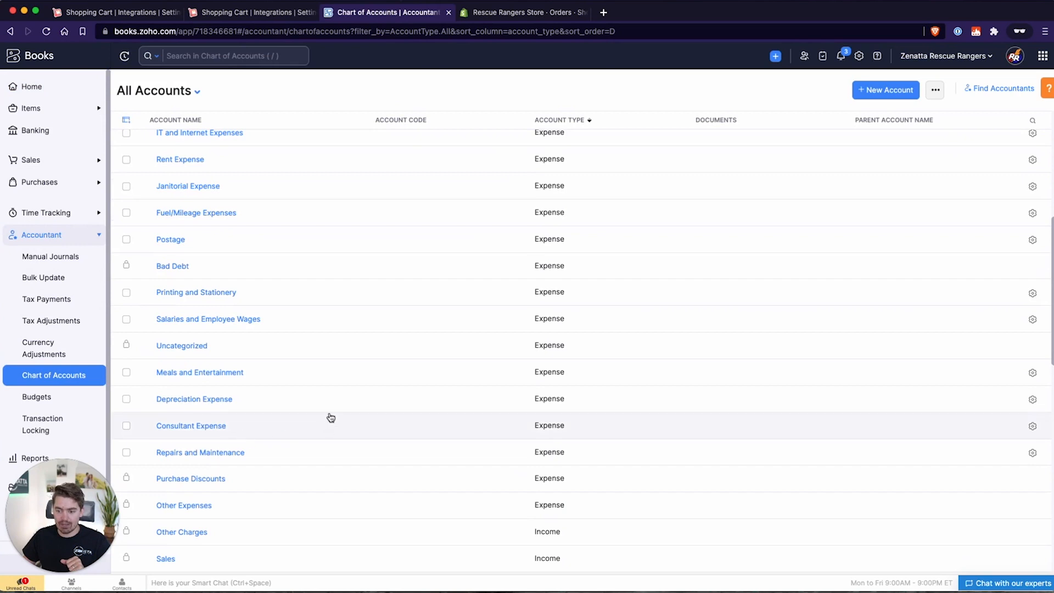
{"action": "scroll", "coordinate": [339, 412], "scroll_direction": "down", "scroll_amount": 2}
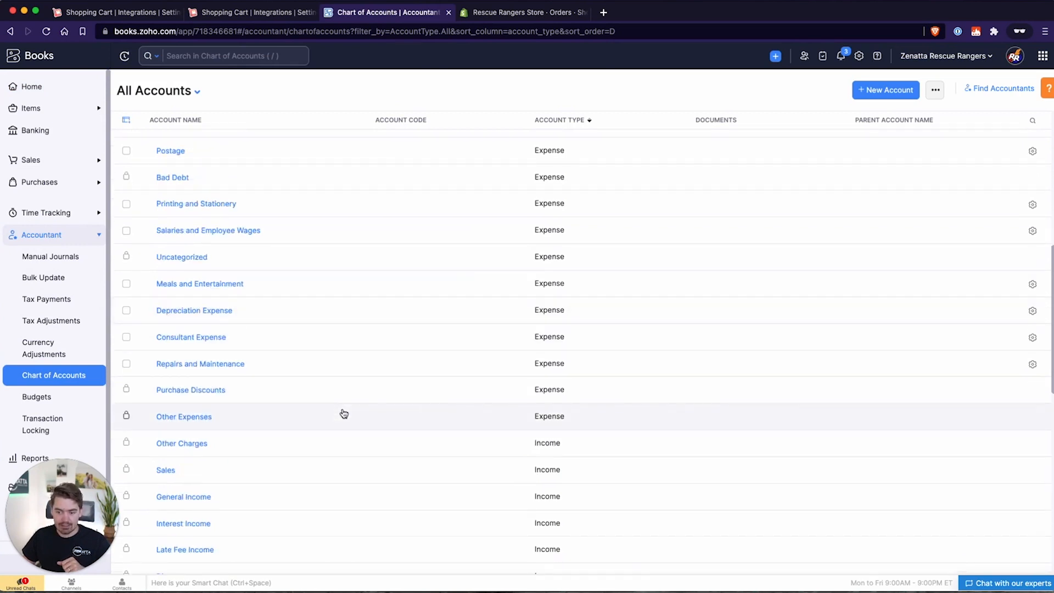
{"action": "scroll", "coordinate": [343, 414], "scroll_direction": "down", "scroll_amount": 4}
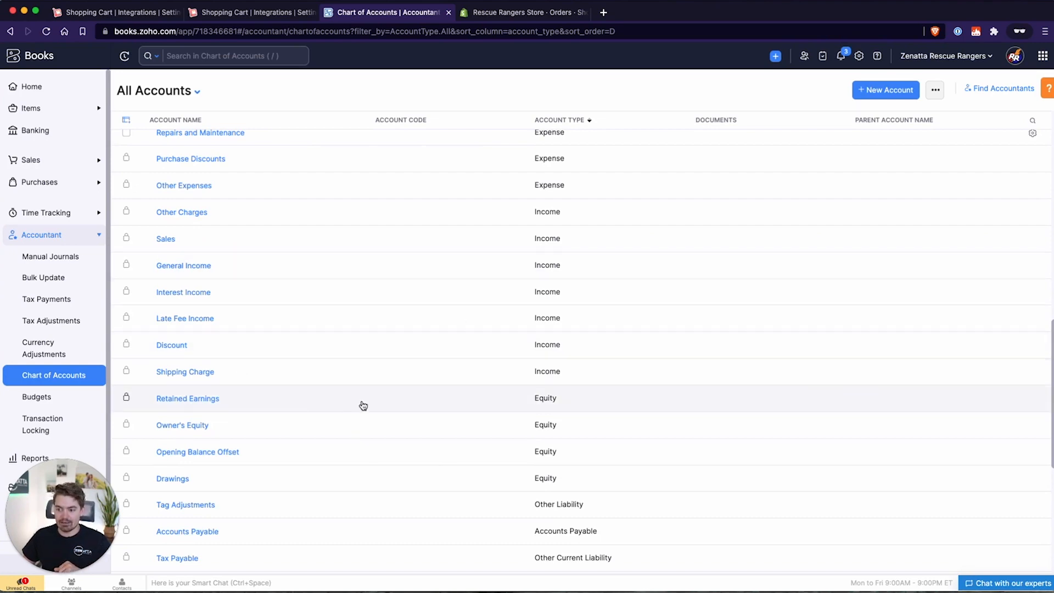
Create a new account named Shopify Orders with the account type Income and save it
{"action": "left_click", "coordinate": [886, 90]}
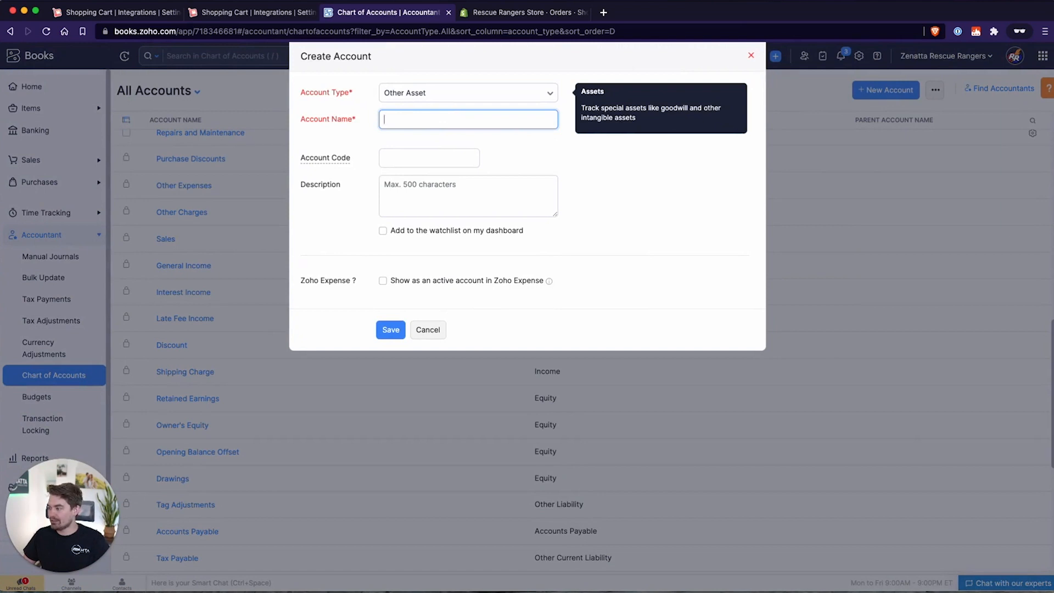
{"action": "type", "text": "Shopify Orders"}
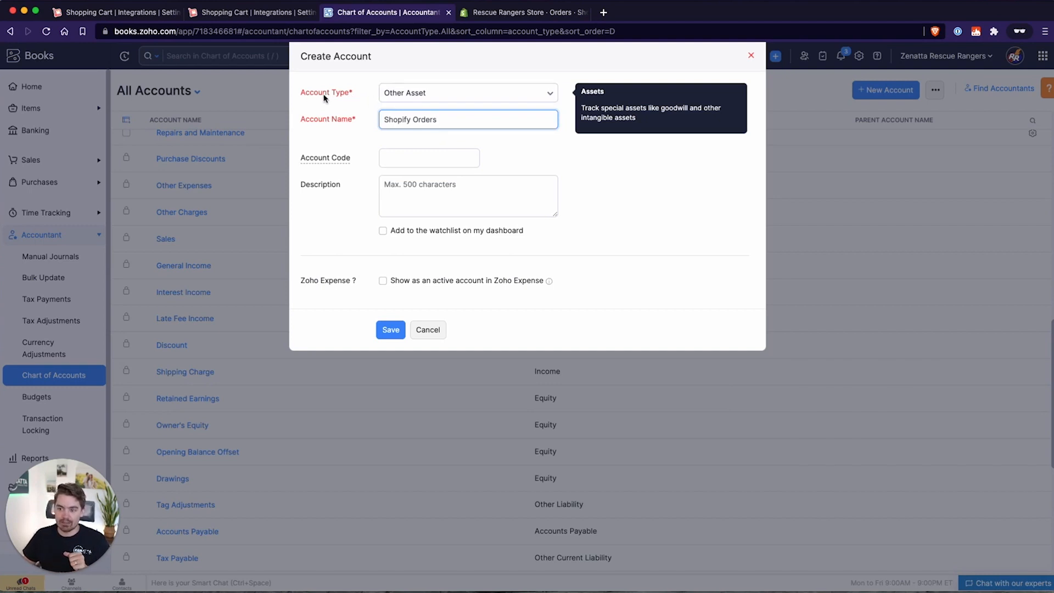
{"action": "left_click_drag", "start_coordinate": [447, 118], "coordinate": [376, 122]}
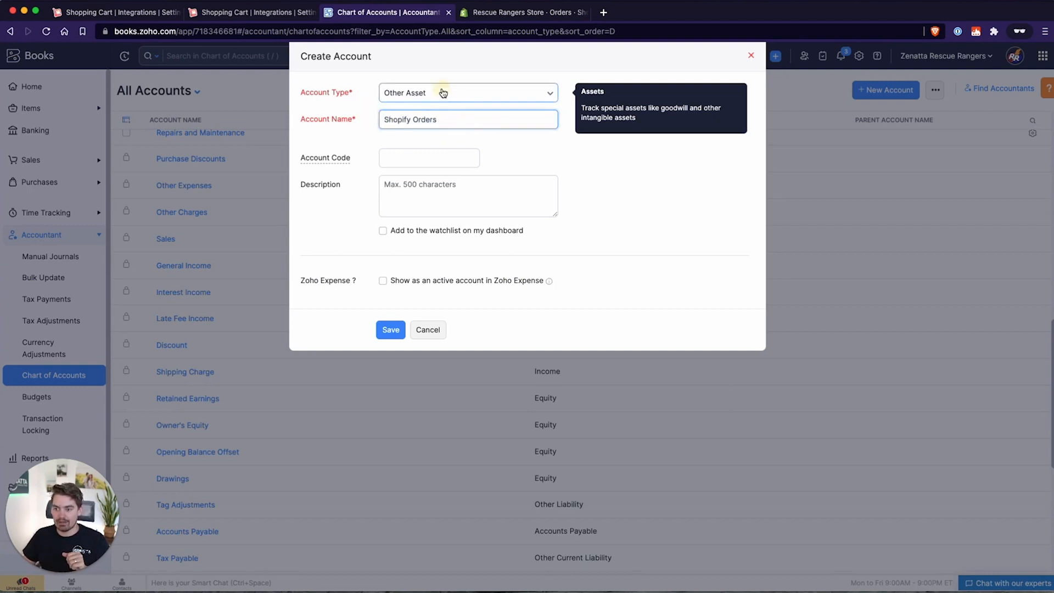
{"action": "left_click", "coordinate": [472, 92]}
{"action": "scroll", "coordinate": [482, 205], "scroll_direction": "down", "scroll_amount": 8}
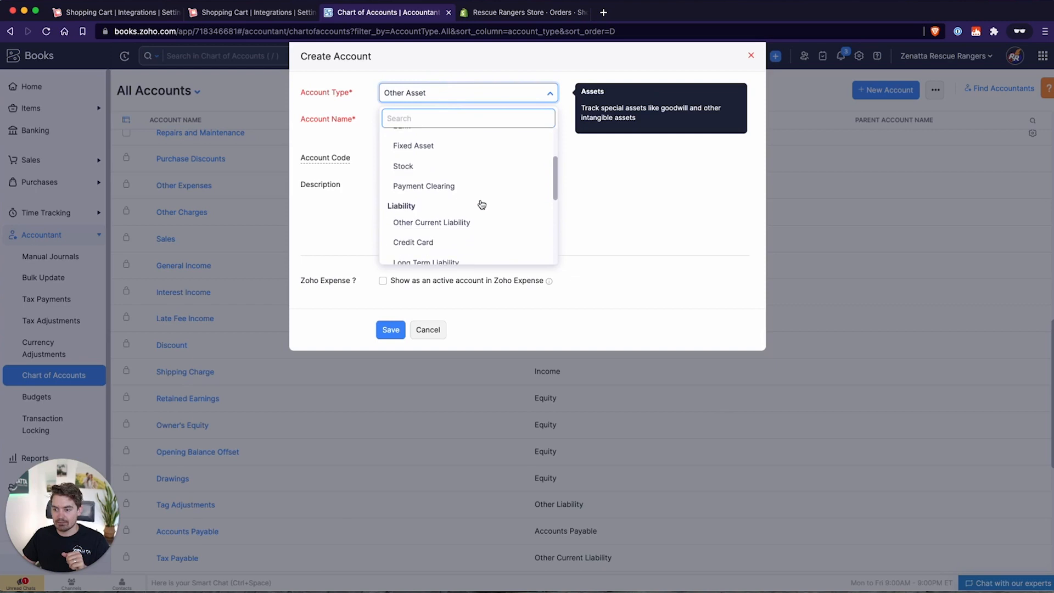
{"action": "left_click", "coordinate": [481, 201]}
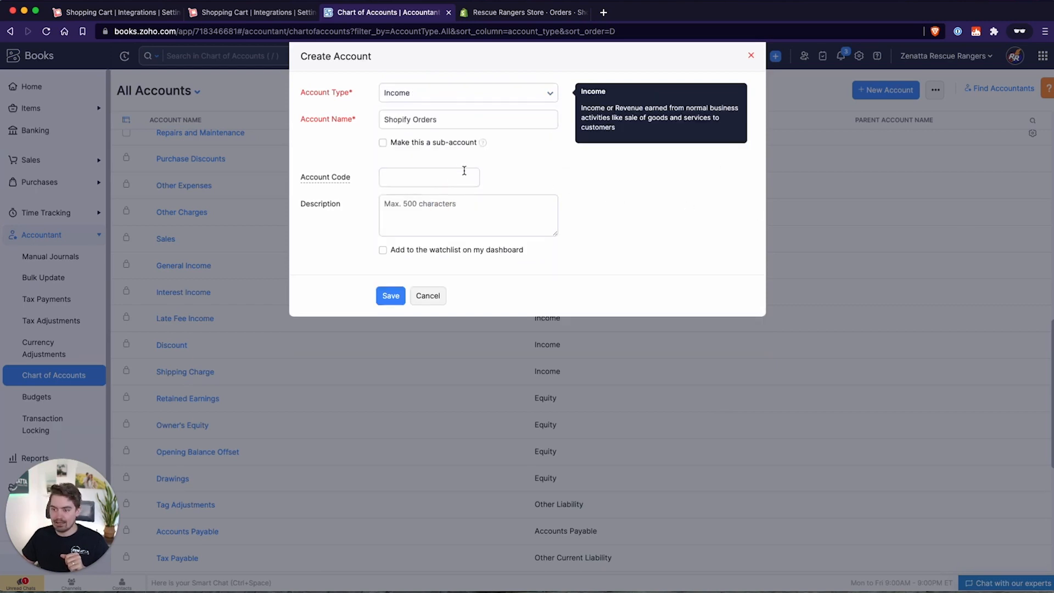
{"action": "left_click", "coordinate": [399, 296]}
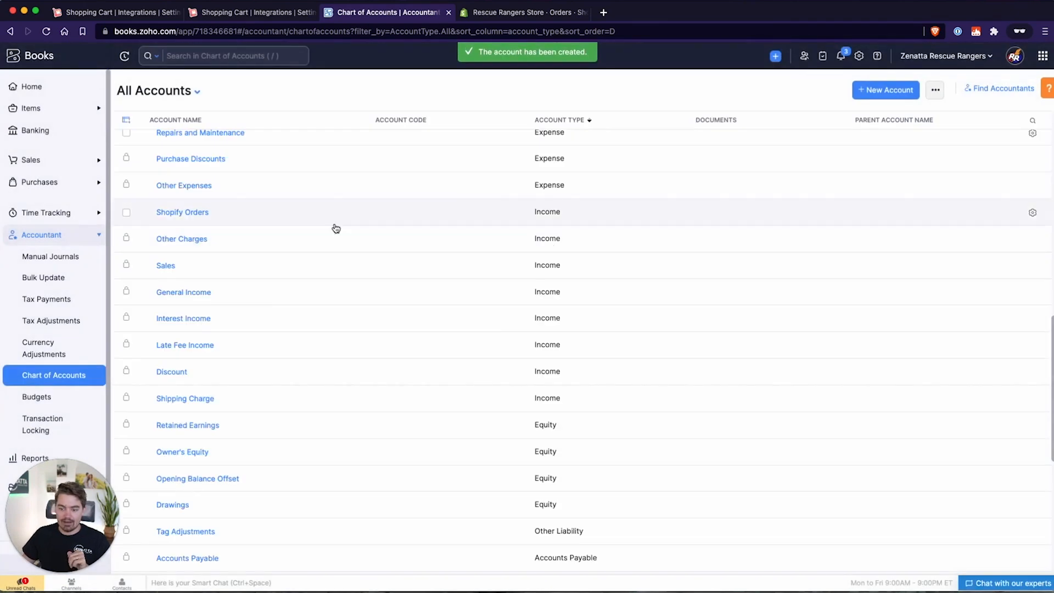
{"action": "scroll", "coordinate": [351, 327], "scroll_direction": "down", "scroll_amount": 3}
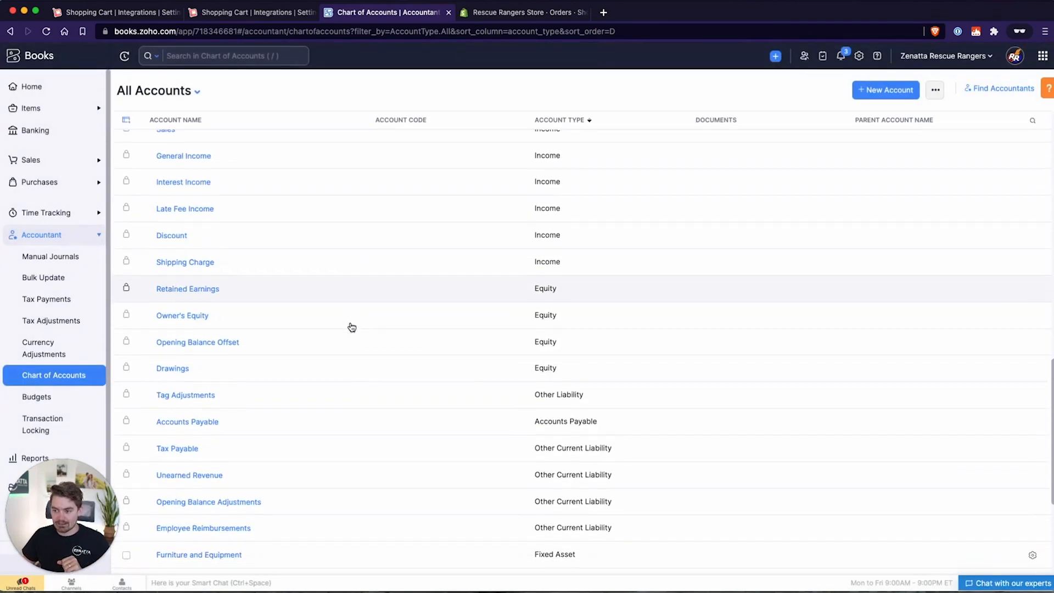
Open the Shopify Orders income account in the Chart of Accounts and copy its account ID from the page address
{"action": "scroll", "coordinate": [351, 328], "scroll_direction": "up", "scroll_amount": 2}
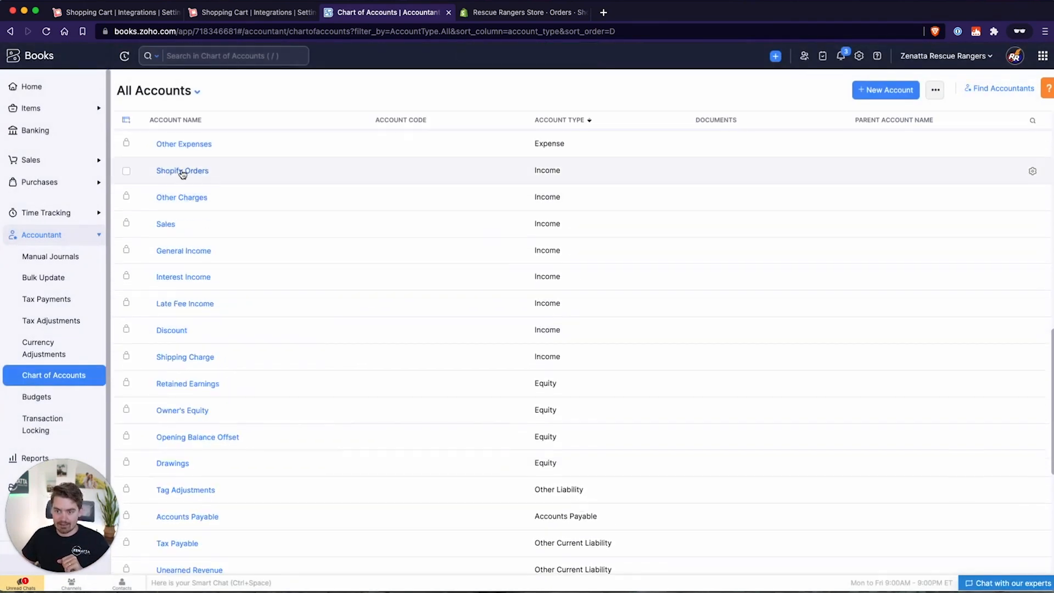
{"action": "left_click", "coordinate": [253, 175]}
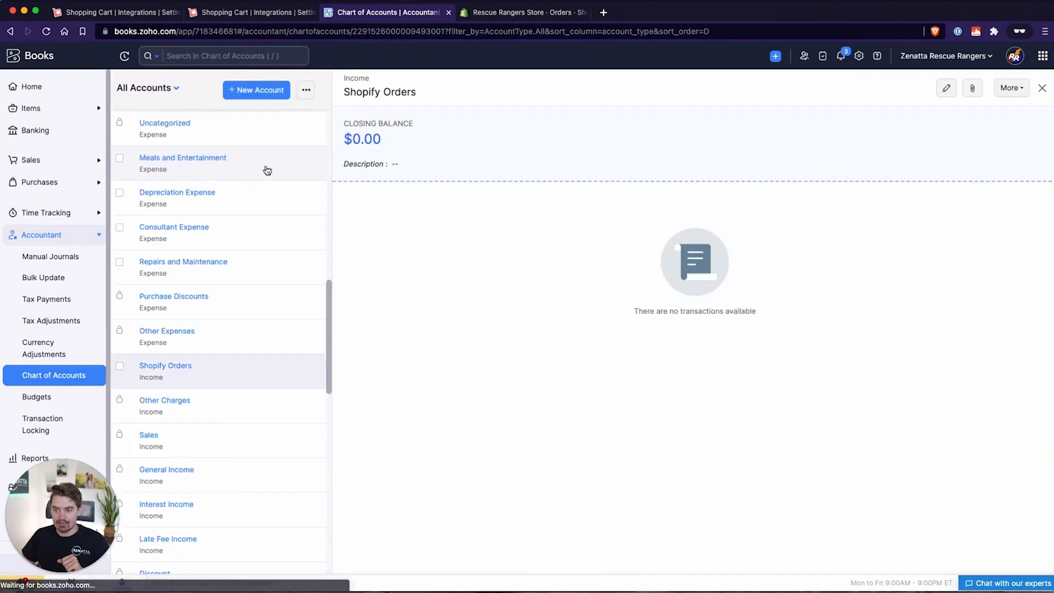
{"action": "double_click", "coordinate": [395, 33]}
{"action": "key", "text": "super+c"}
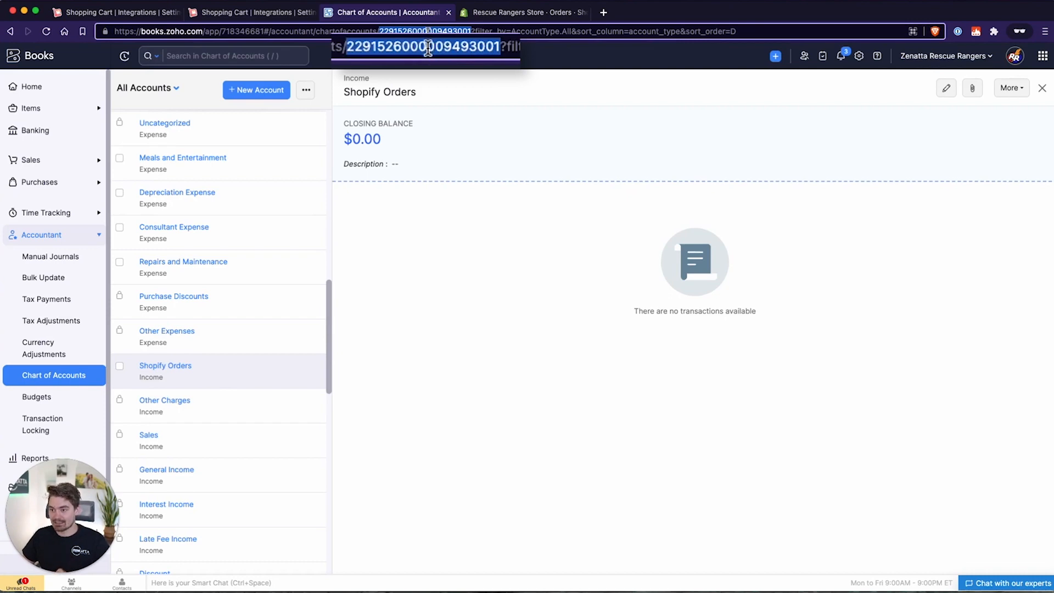
{"action": "key", "text": "super+Tab"}
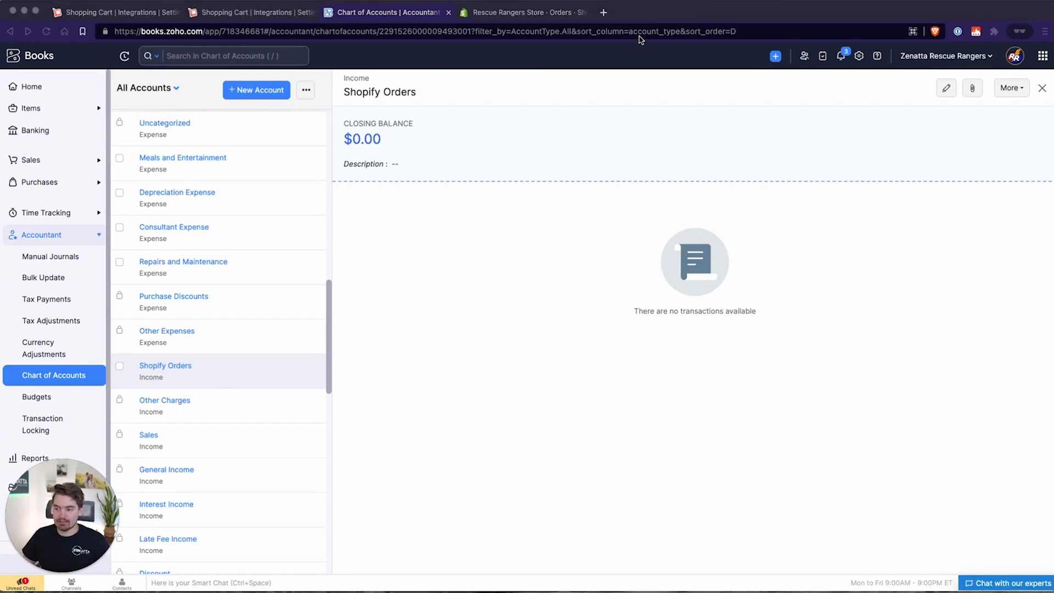
{"action": "key", "text": "super+Tab"}
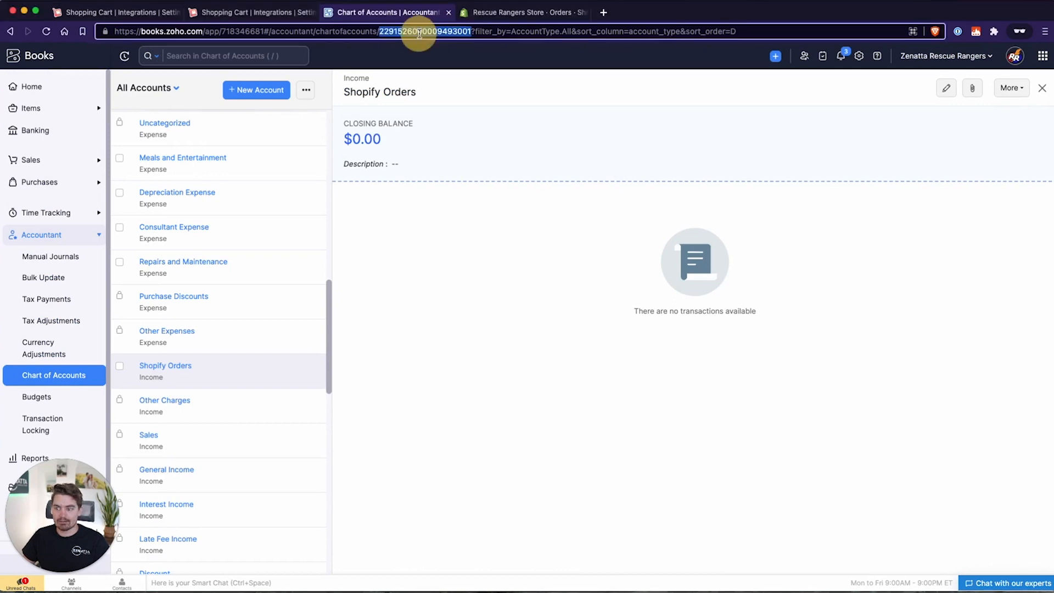
Switch to Zoho Inventory, open the automation workflow rules and delete the Auto-Invoice Generation rule, confirming the deletion
{"action": "left_click", "coordinate": [117, 19]}
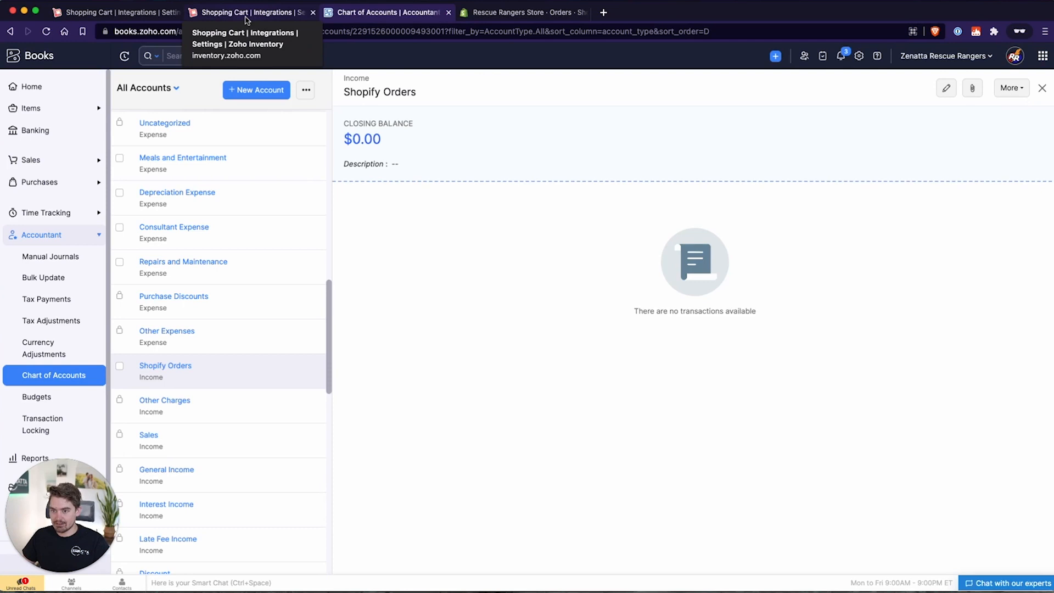
{"action": "left_click", "coordinate": [245, 19]}
{"action": "left_click", "coordinate": [859, 57]}
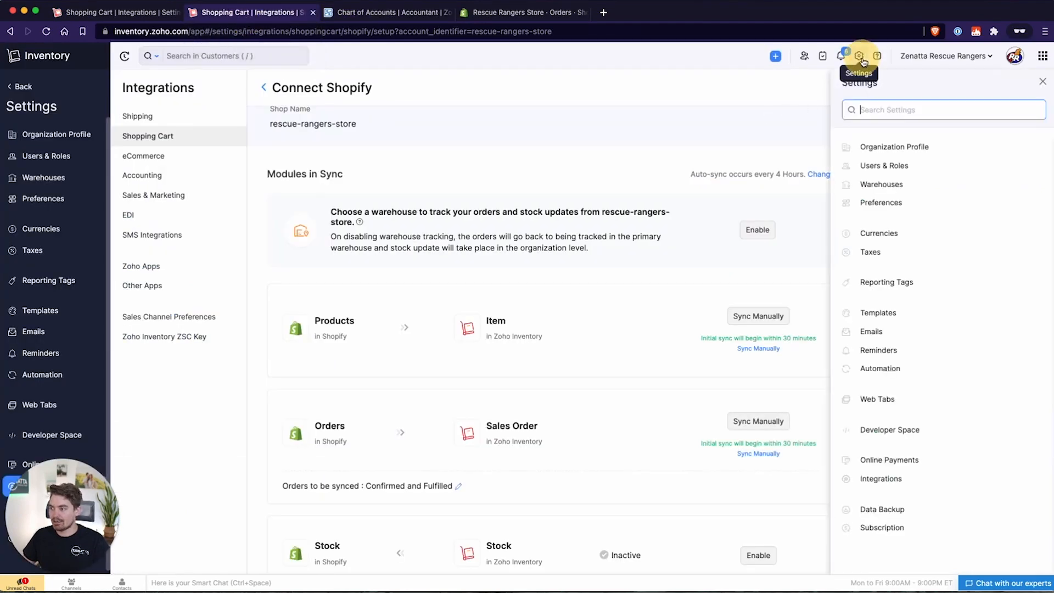
{"action": "left_click", "coordinate": [880, 368]}
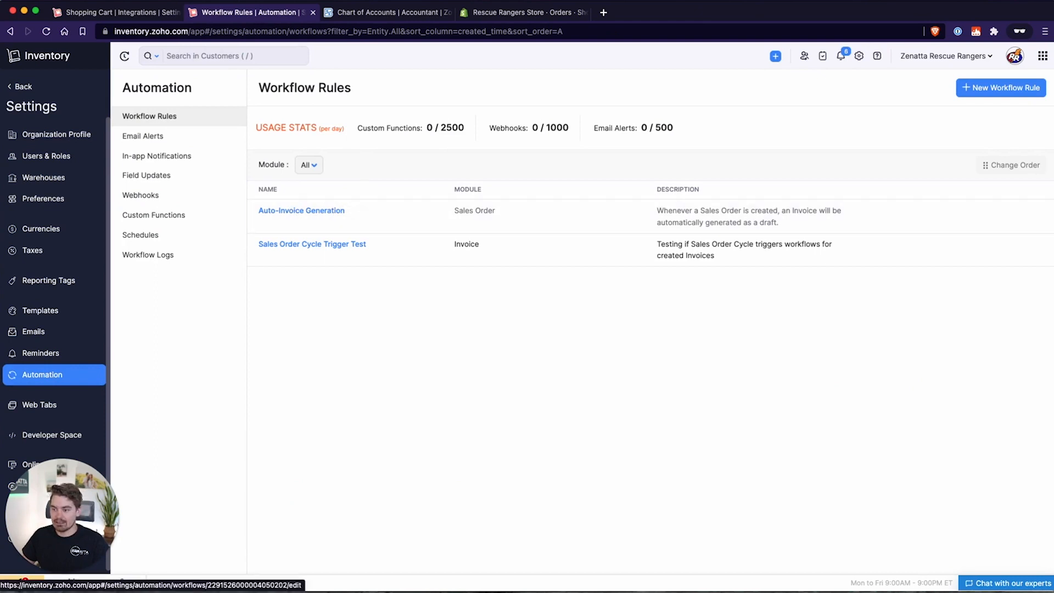
{"action": "left_click", "coordinate": [982, 212]}
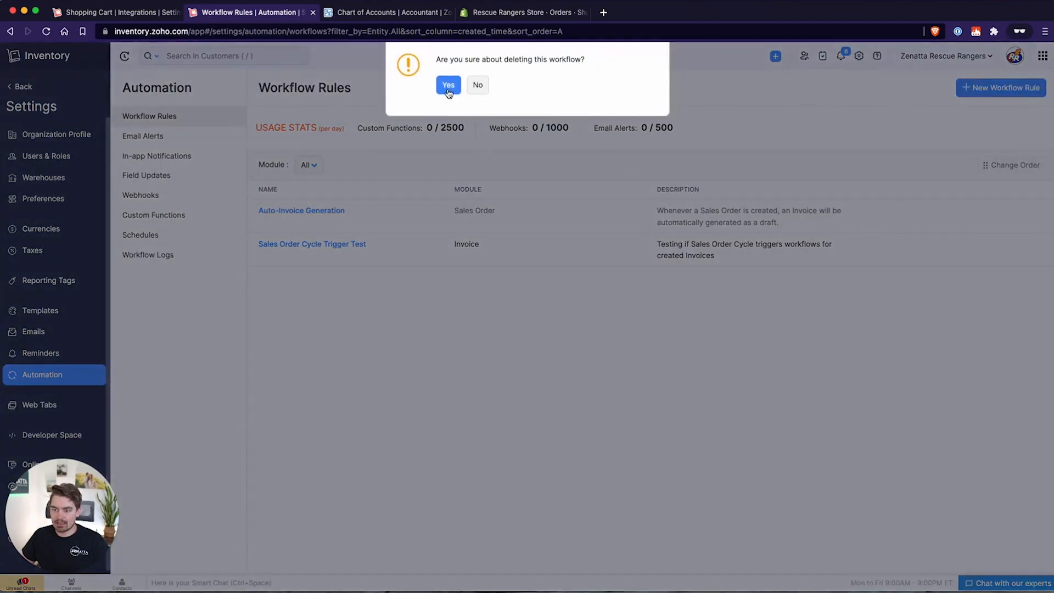
{"action": "left_click", "coordinate": [447, 88]}
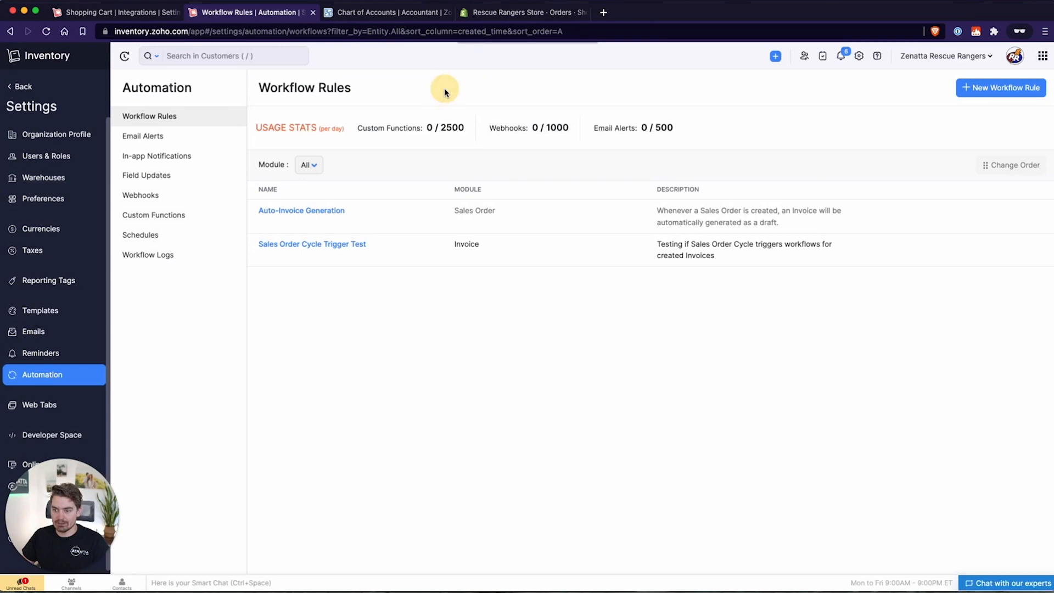
Open the custom functions list and try to delete the createinvoicefromsalesorder function
{"action": "left_click", "coordinate": [162, 217]}
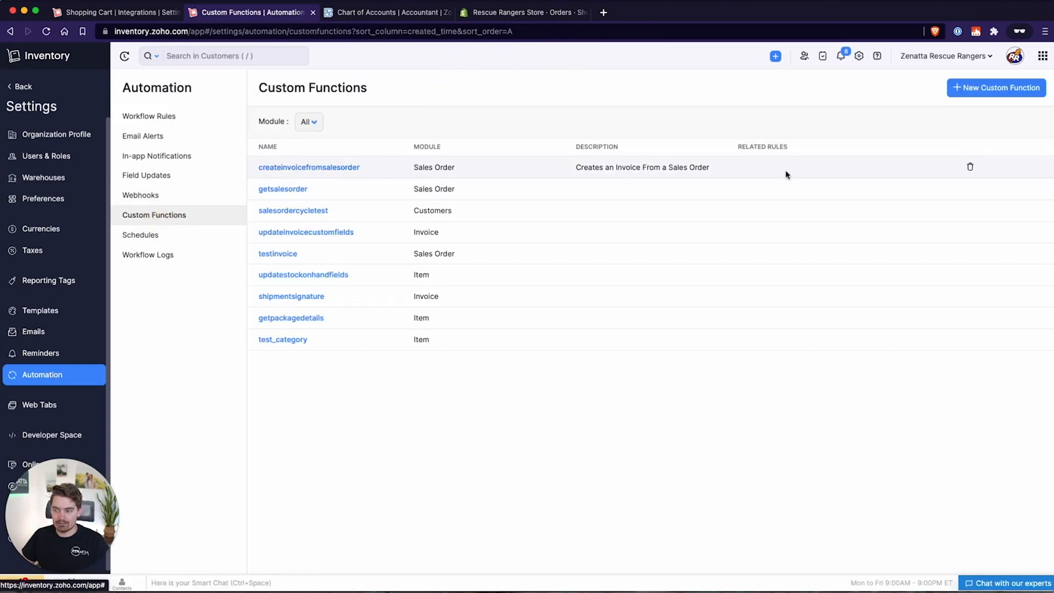
{"action": "left_click", "coordinate": [970, 167]}
{"action": "left_click", "coordinate": [449, 86]}
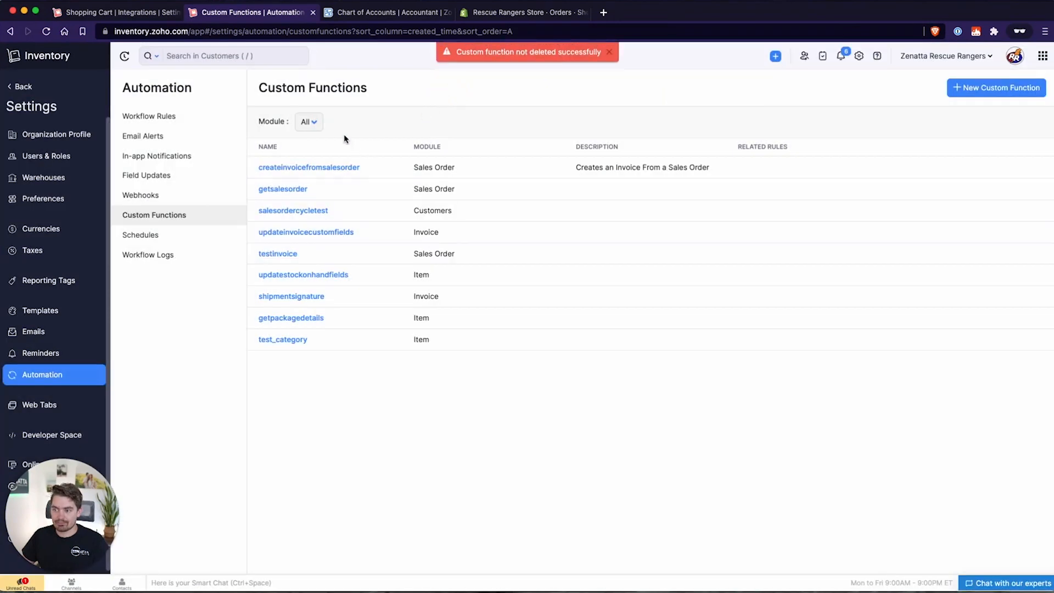
Start a new custom function named shopify_createinvoicefromsalesorder and set its module to Sales Order
{"action": "left_click", "coordinate": [974, 89]}
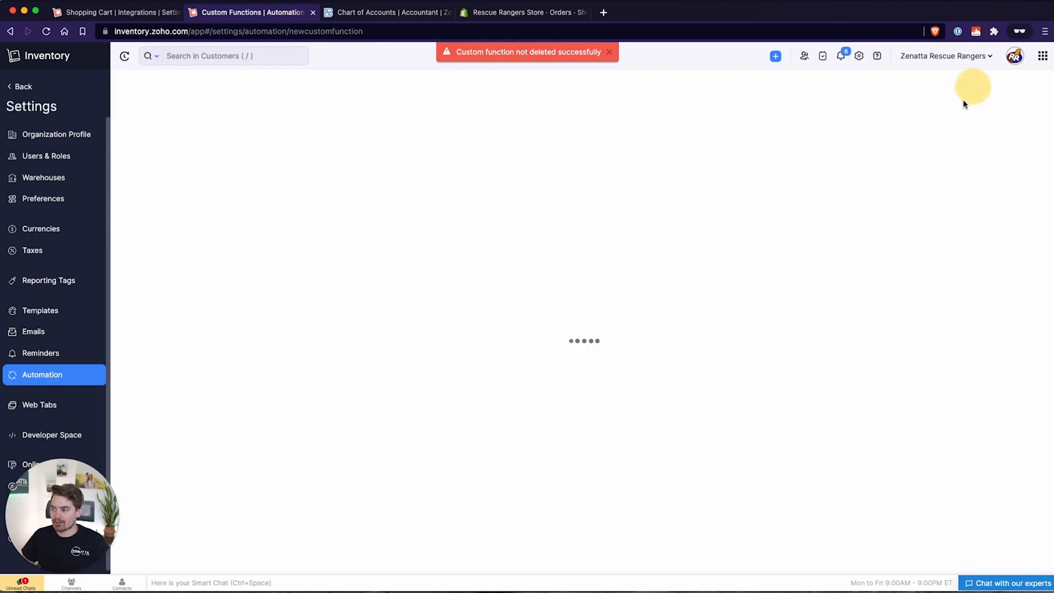
{"action": "type", "text": "create"}
{"action": "key", "text": "BackSpace"}
{"action": "key", "text": "BackSpace"}
{"action": "key", "text": "BackSpace"}
{"action": "key", "text": "BackSpace"}
{"action": "key", "text": "BackSpace"}
{"action": "key", "text": "BackSpace"}
{"action": "type", "text": "s"}
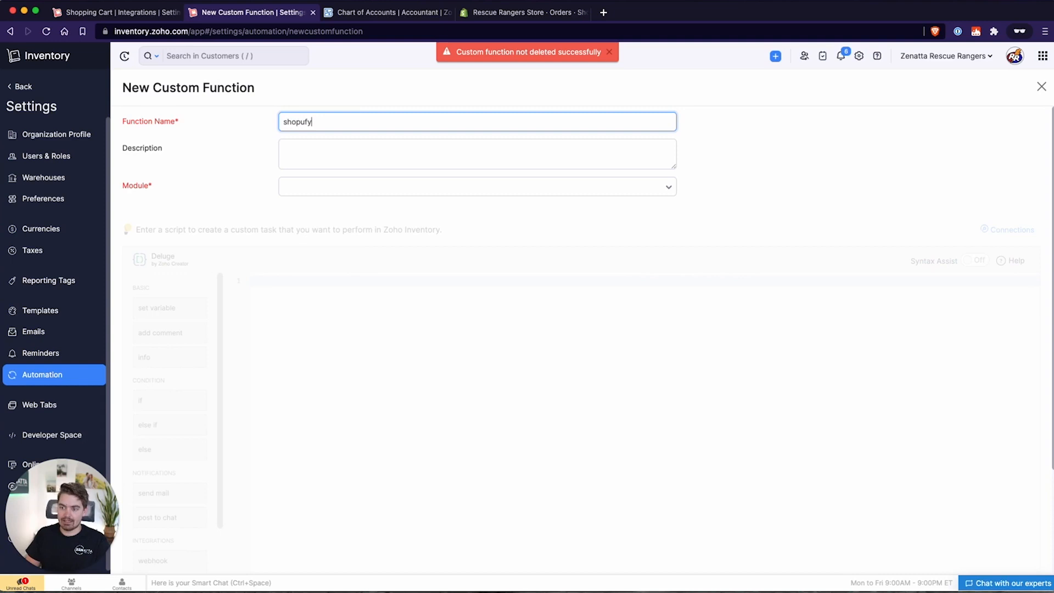
{"action": "type", "text": "hopify_createinvoicefromsalesorder"}
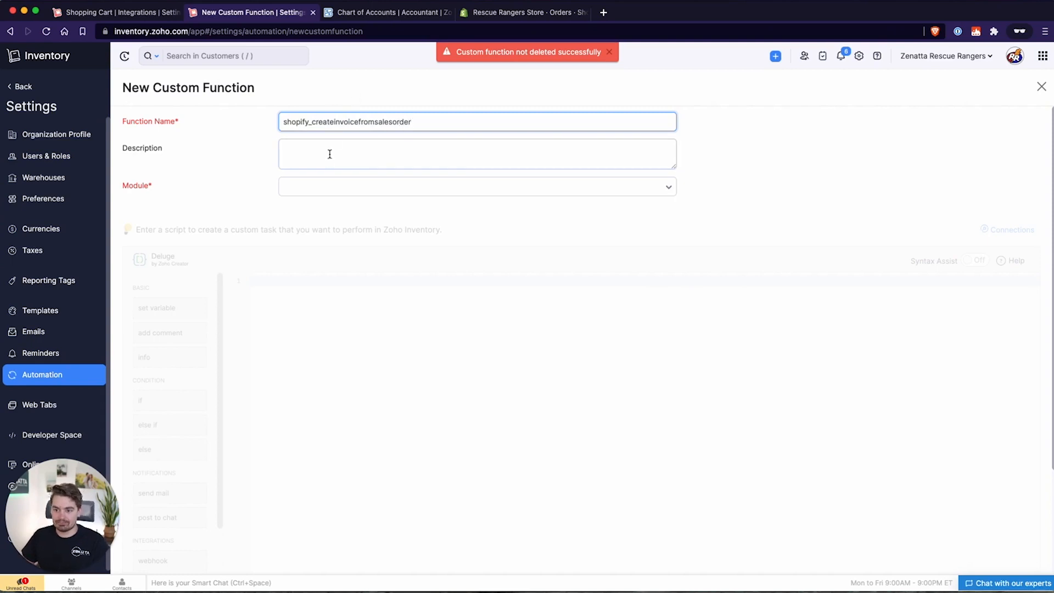
{"action": "left_click", "coordinate": [331, 186]}
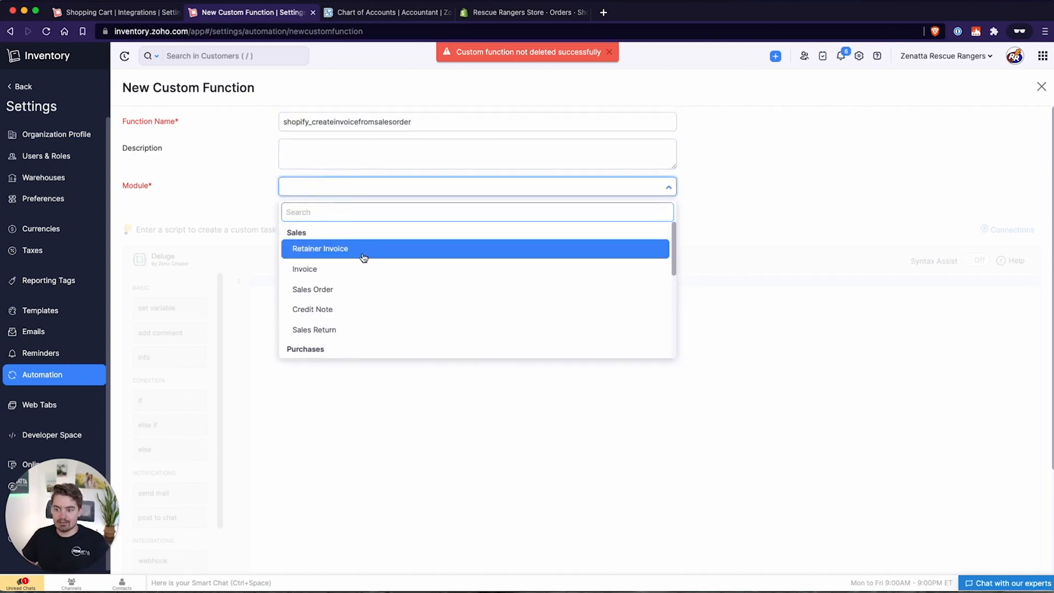
{"action": "left_click", "coordinate": [341, 294]}
Clear the function's script editor and paste in the prepared Deluge script that converts a sales order to an invoice and records a payment
{"action": "left_click", "coordinate": [297, 351]}
{"action": "key", "text": "super+a"}
{"action": "key", "text": "BackSpace"}
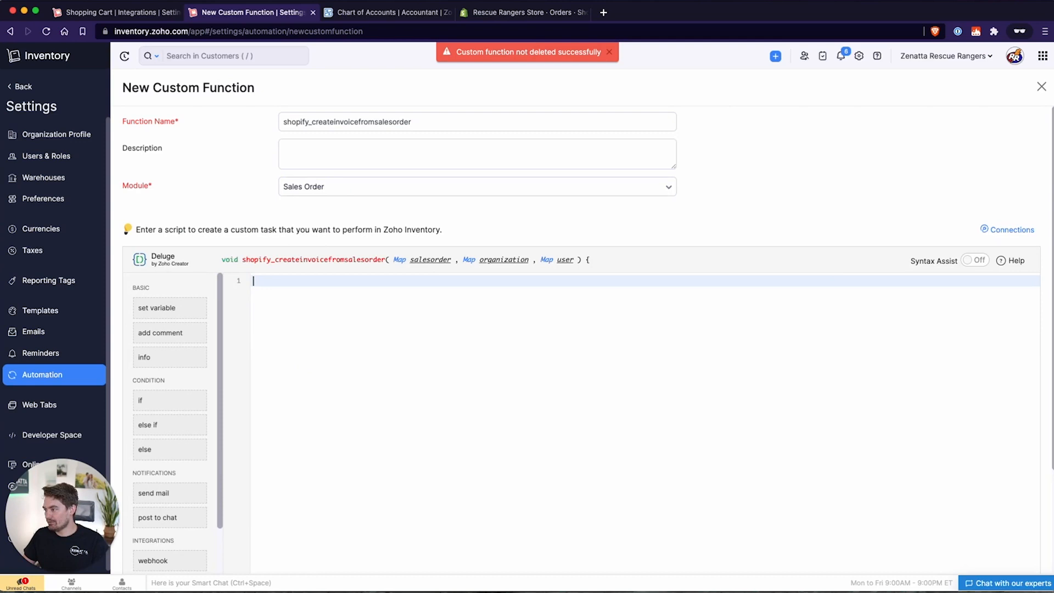
{"action": "key", "text": "super+Tab"}
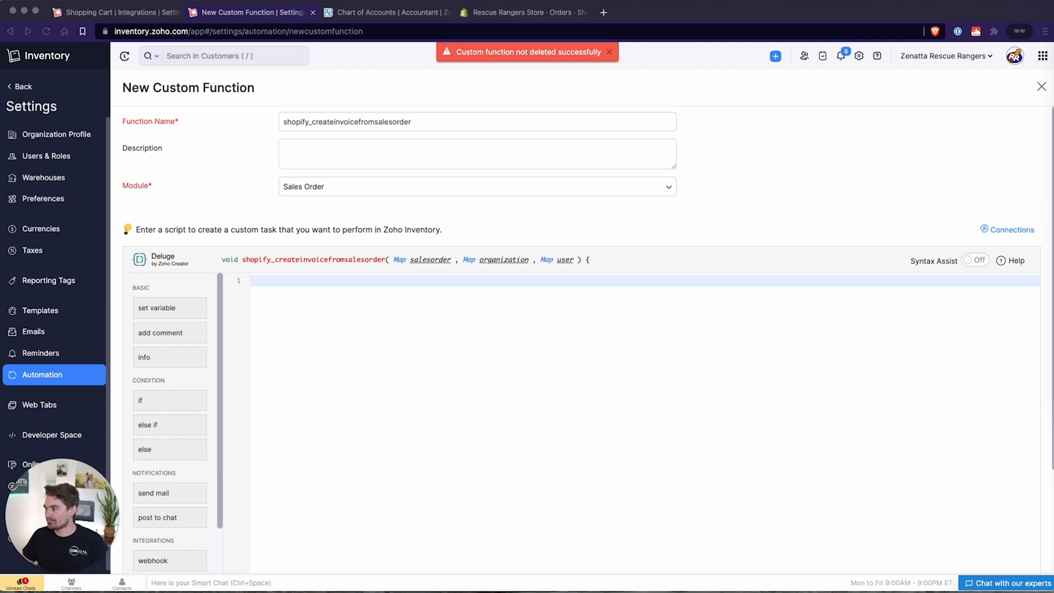
{"action": "key", "text": "super+Tab"}
{"action": "key", "text": "super+v"}
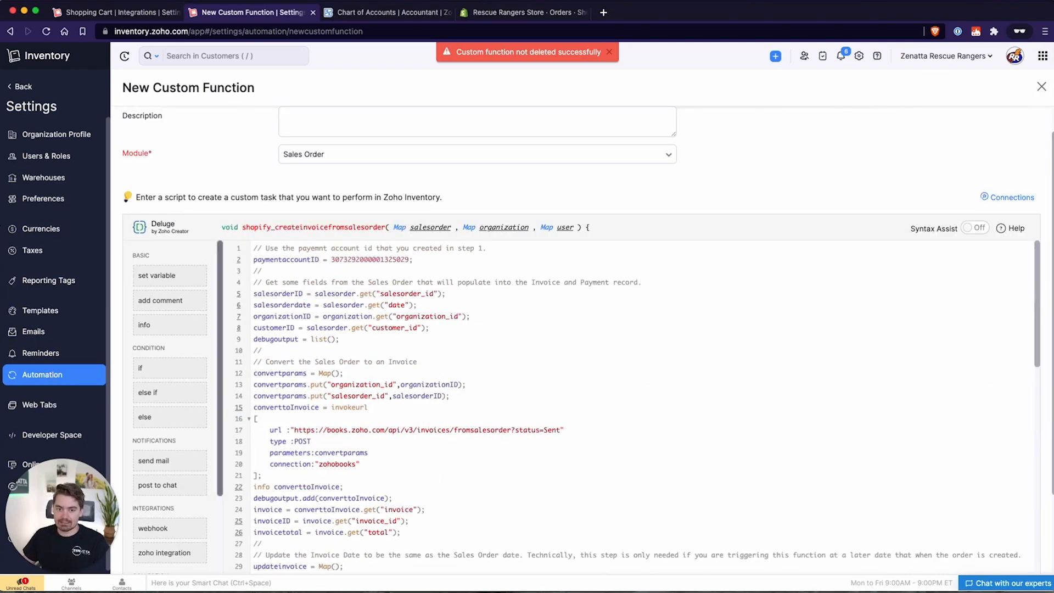
Replace the paymentaccountID value in line 2 of the script with the copied Shopify Orders account ID
{"action": "key", "text": "super+Tab"}
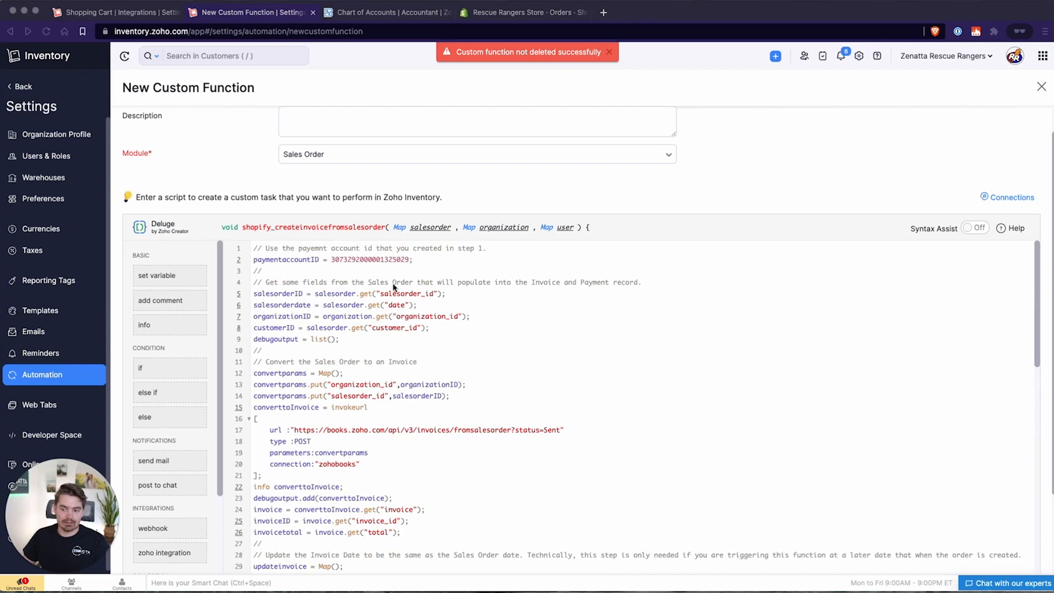
{"action": "left_click", "coordinate": [377, 260]}
{"action": "double_click", "coordinate": [361, 260]}
{"action": "key", "text": "super+v"}
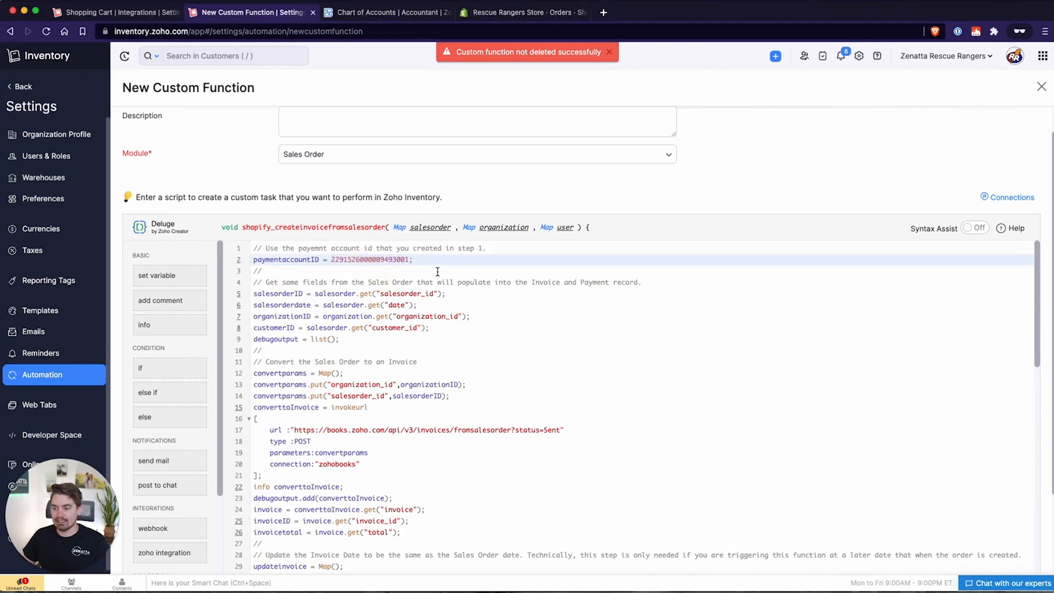
Compare the script's payment account ID with the Shopify Orders account address in Zoho Books
{"action": "left_click", "coordinate": [388, 12]}
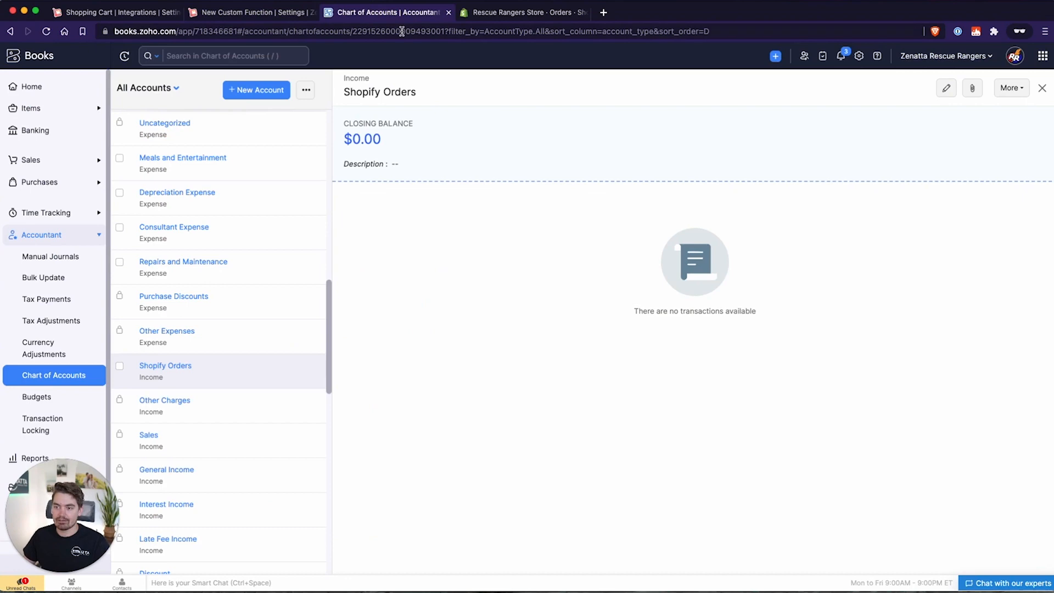
{"action": "left_click", "coordinate": [252, 12]}
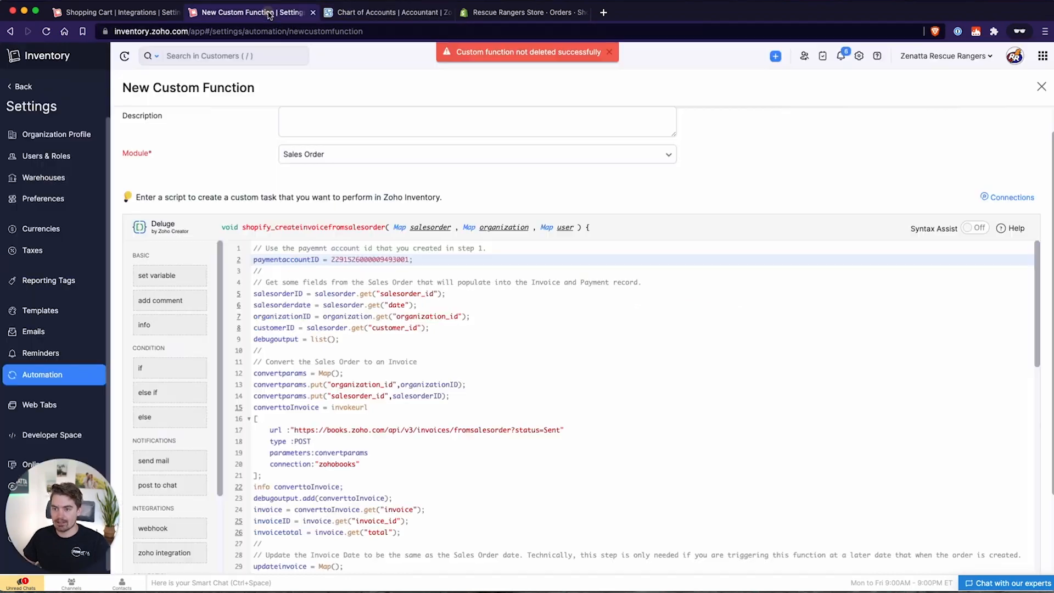
{"action": "double_click", "coordinate": [369, 259]}
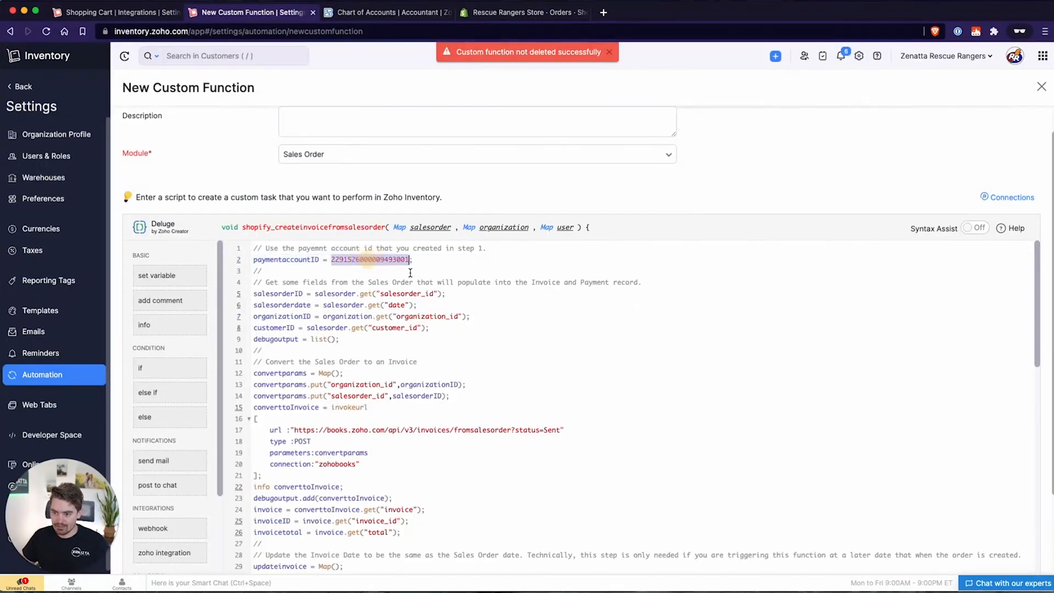
{"action": "left_click", "coordinate": [412, 356]}
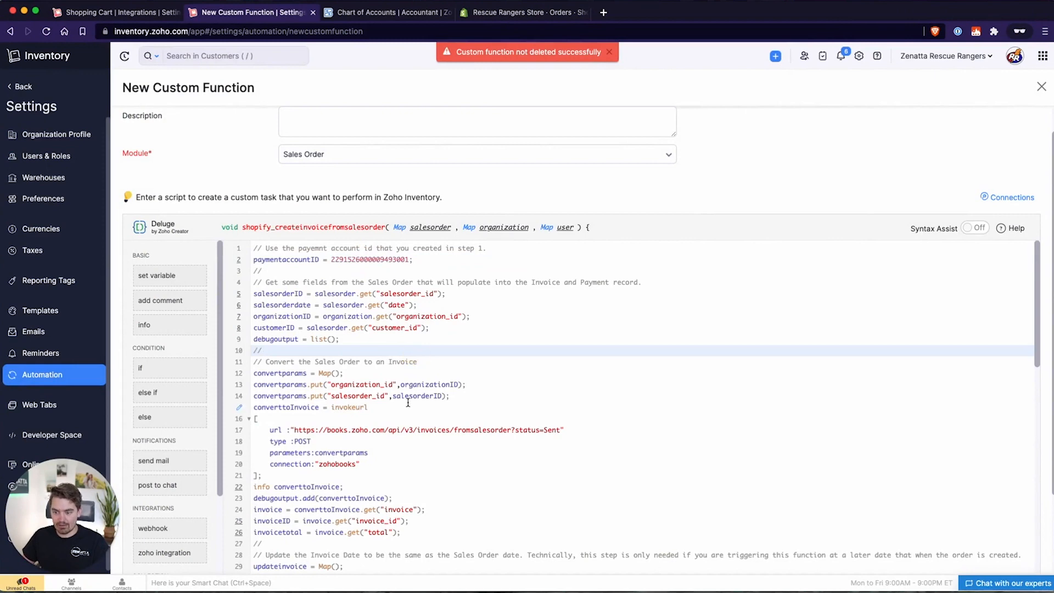
Read through the invoice and payment sections of the script and examine the zohobooks connection name its API calls use
{"action": "scroll", "coordinate": [407, 404], "scroll_direction": "down", "scroll_amount": 3}
{"action": "scroll", "coordinate": [317, 470], "scroll_direction": "down", "scroll_amount": 14}
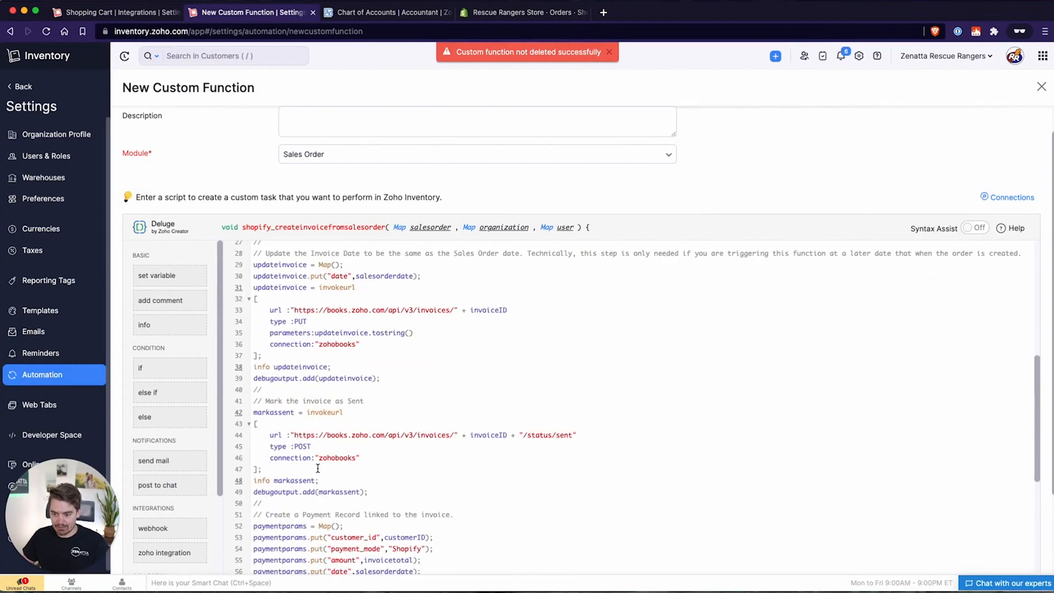
{"action": "scroll", "coordinate": [318, 470], "scroll_direction": "up", "scroll_amount": 15}
{"action": "left_click_drag", "start_coordinate": [449, 444], "coordinate": [366, 444]}
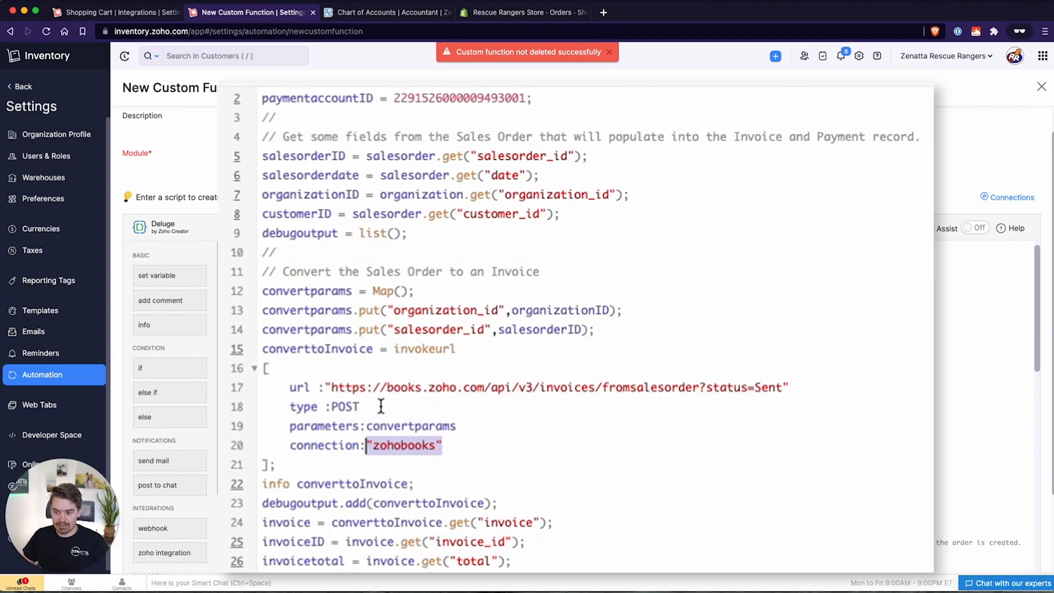
{"action": "double_click", "coordinate": [411, 445]}
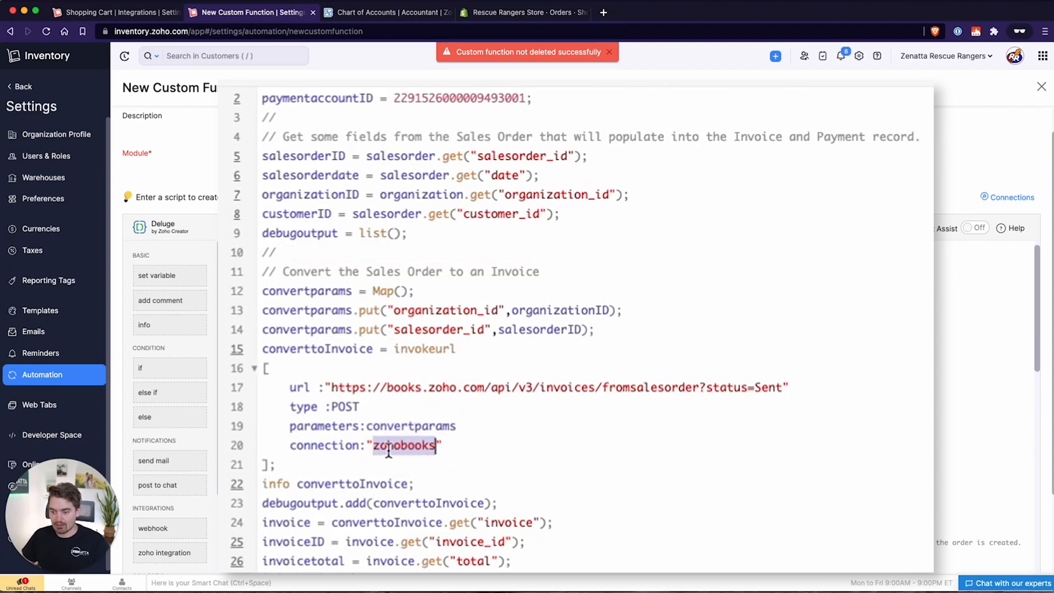
{"action": "left_click", "coordinate": [448, 444]}
{"action": "double_click", "coordinate": [418, 445]}
{"action": "left_click", "coordinate": [424, 450]}
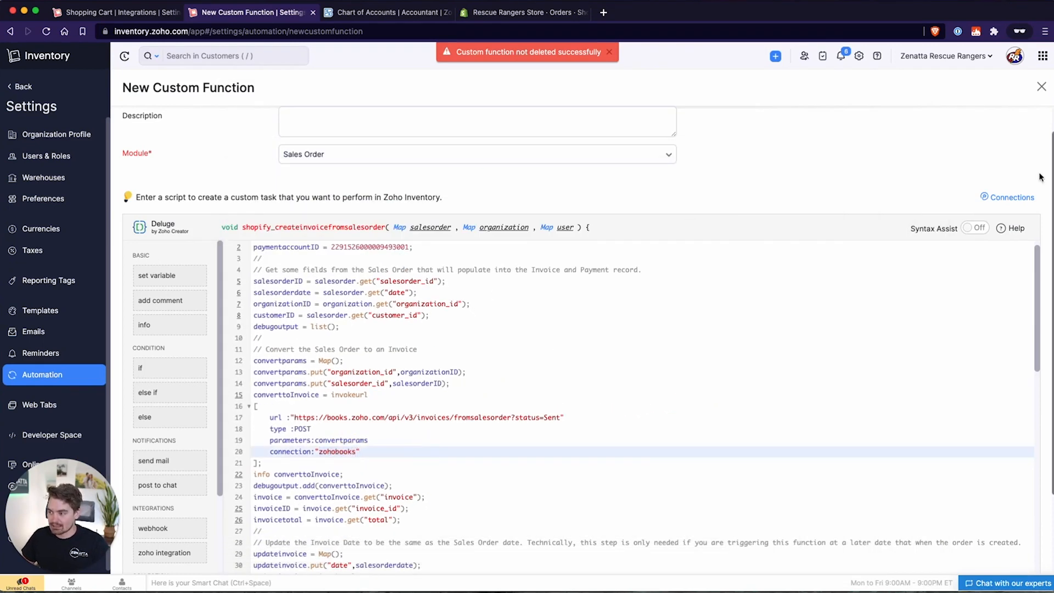
Open the connections list for the custom function and look over the existing connections
{"action": "left_click", "coordinate": [1010, 199]}
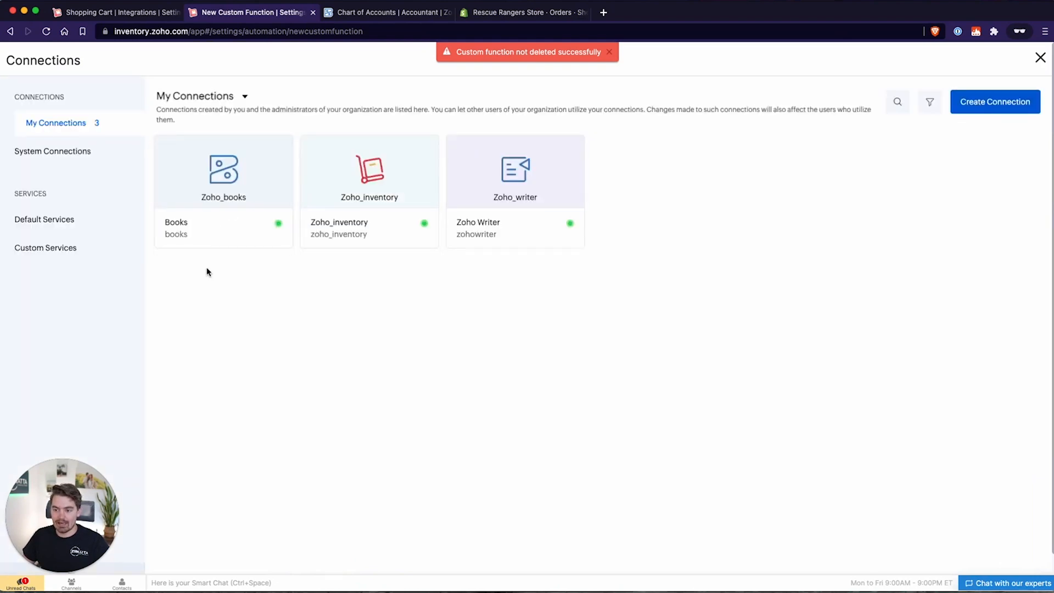
{"action": "mouse_move", "coordinate": [221, 207]}
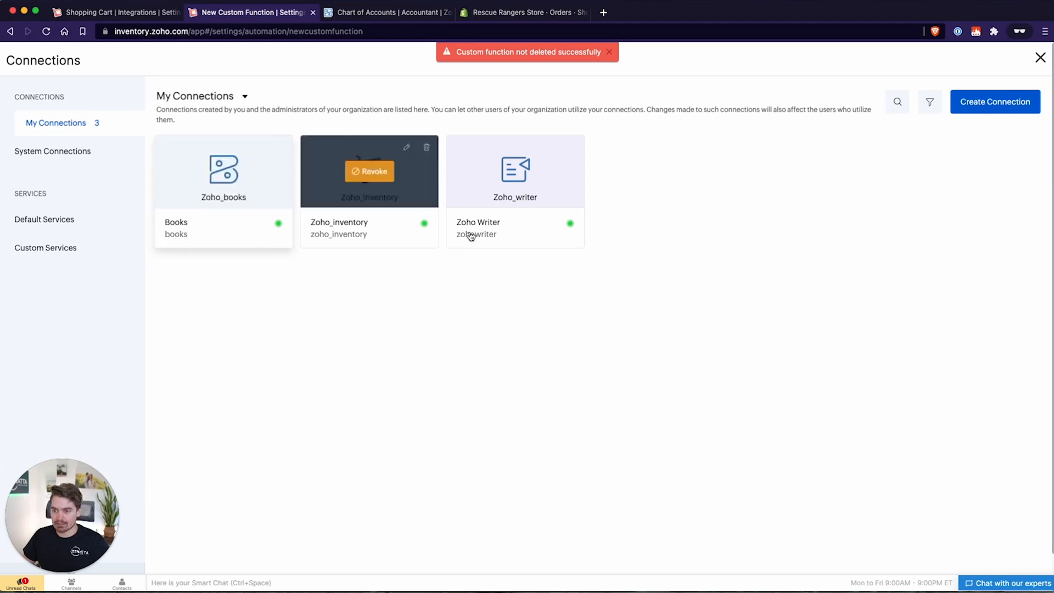
{"action": "left_click", "coordinate": [998, 104]}
{"action": "left_click", "coordinate": [989, 175]}
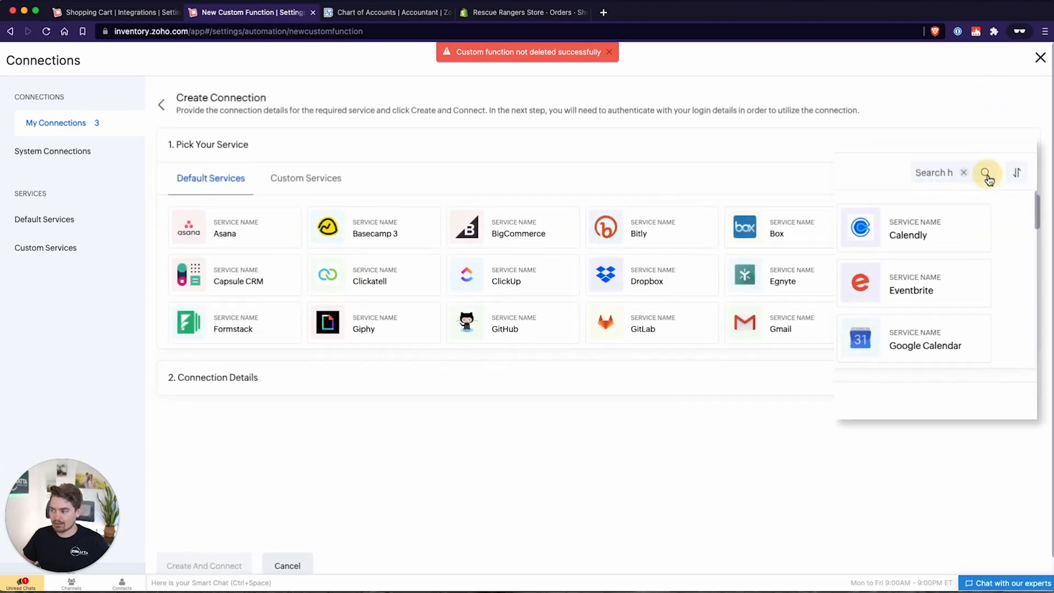
{"action": "type", "text": "books"}
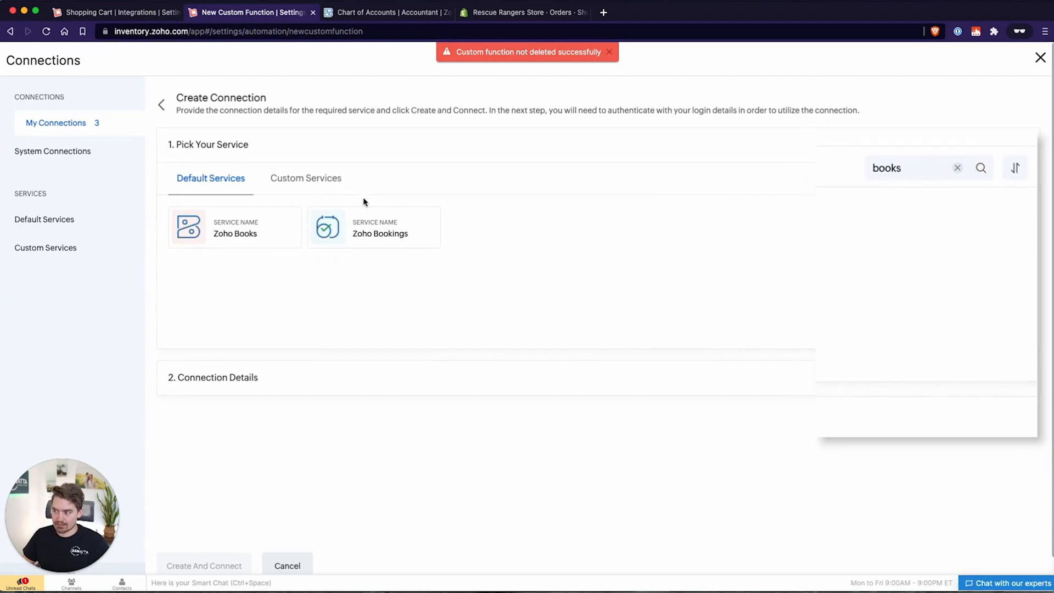
{"action": "left_click", "coordinate": [215, 236]}
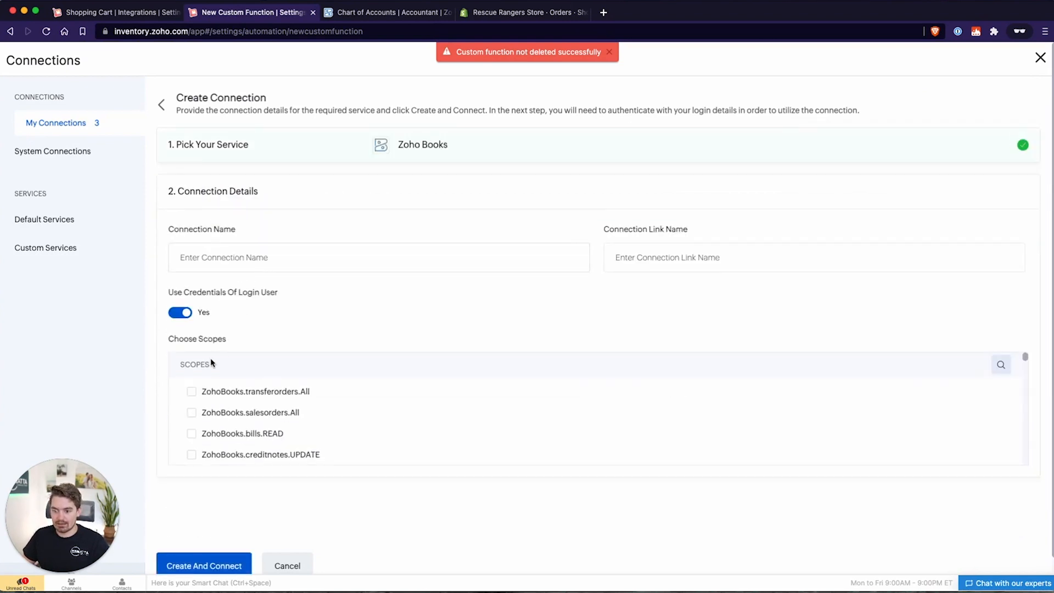
{"action": "scroll", "coordinate": [299, 349], "scroll_direction": "down", "scroll_amount": 1}
{"action": "scroll", "coordinate": [279, 386], "scroll_direction": "down", "scroll_amount": 5}
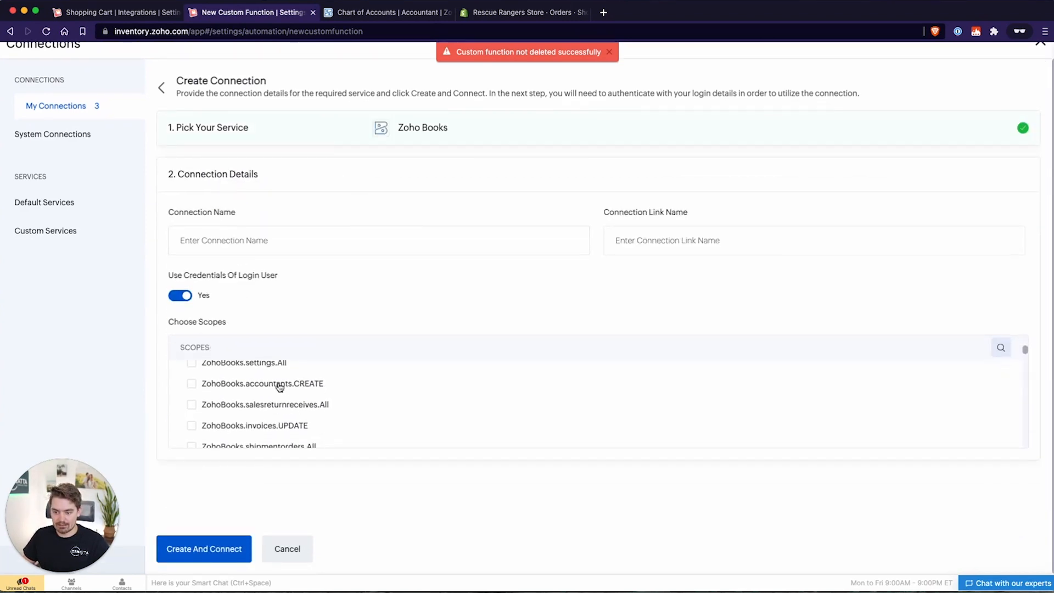
{"action": "scroll", "coordinate": [278, 388], "scroll_direction": "down", "scroll_amount": 1}
{"action": "scroll", "coordinate": [241, 395], "scroll_direction": "up", "scroll_amount": 3}
{"action": "scroll", "coordinate": [257, 397], "scroll_direction": "up", "scroll_amount": 2}
{"action": "scroll", "coordinate": [257, 397], "scroll_direction": "down", "scroll_amount": 3}
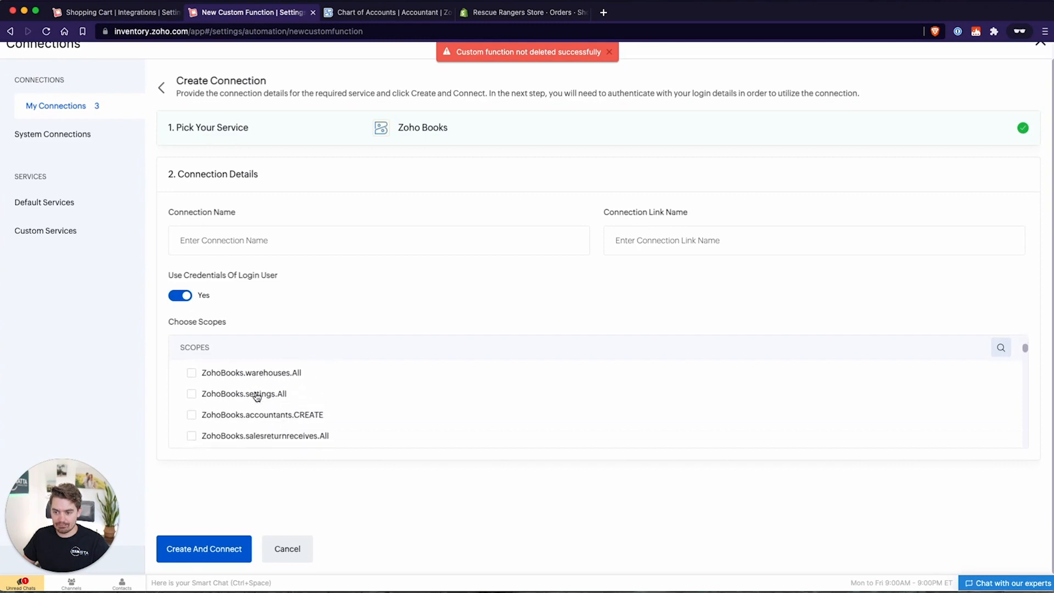
{"action": "scroll", "coordinate": [257, 397], "scroll_direction": "down", "scroll_amount": 2}
{"action": "scroll", "coordinate": [257, 396], "scroll_direction": "down", "scroll_amount": 5}
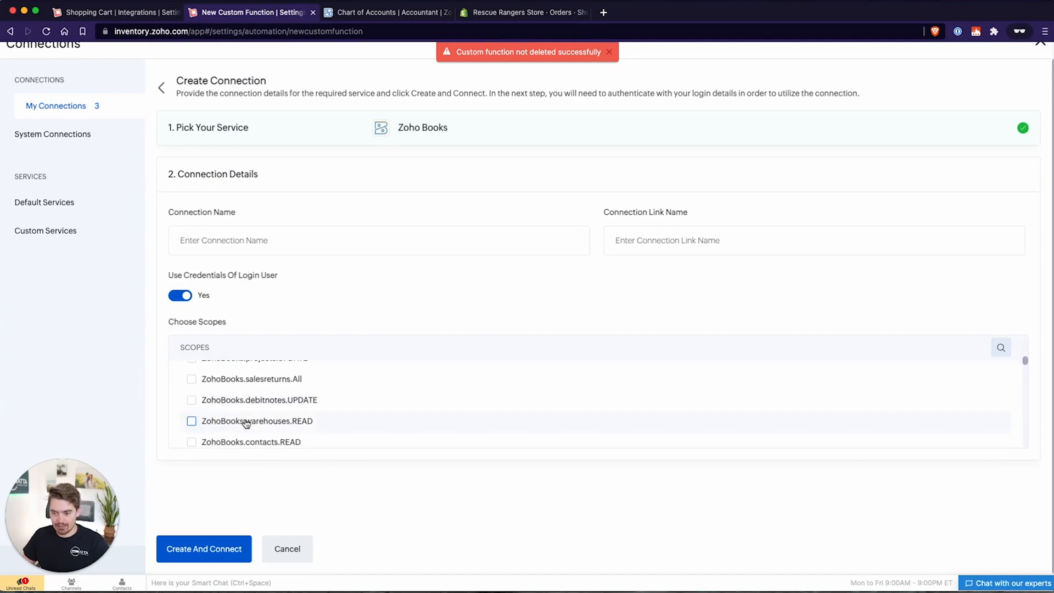
{"action": "left_click", "coordinate": [291, 554]}
{"action": "left_click", "coordinate": [456, 386]}
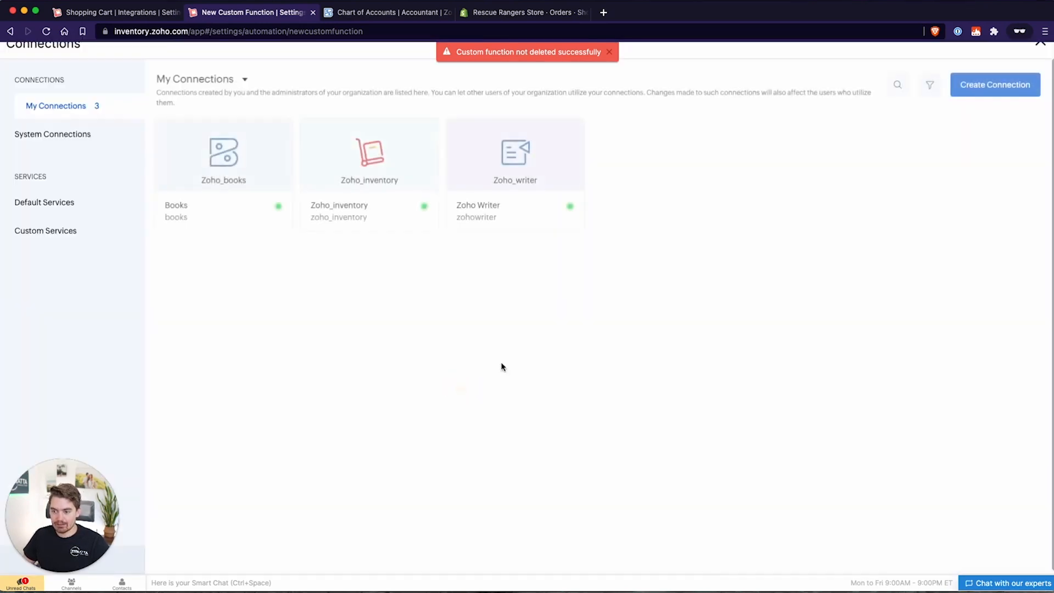
Open the existing Books connection's details and copy its connection link name, books
{"action": "left_click_drag", "start_coordinate": [195, 220], "coordinate": [166, 223]}
{"action": "left_click", "coordinate": [166, 222]}
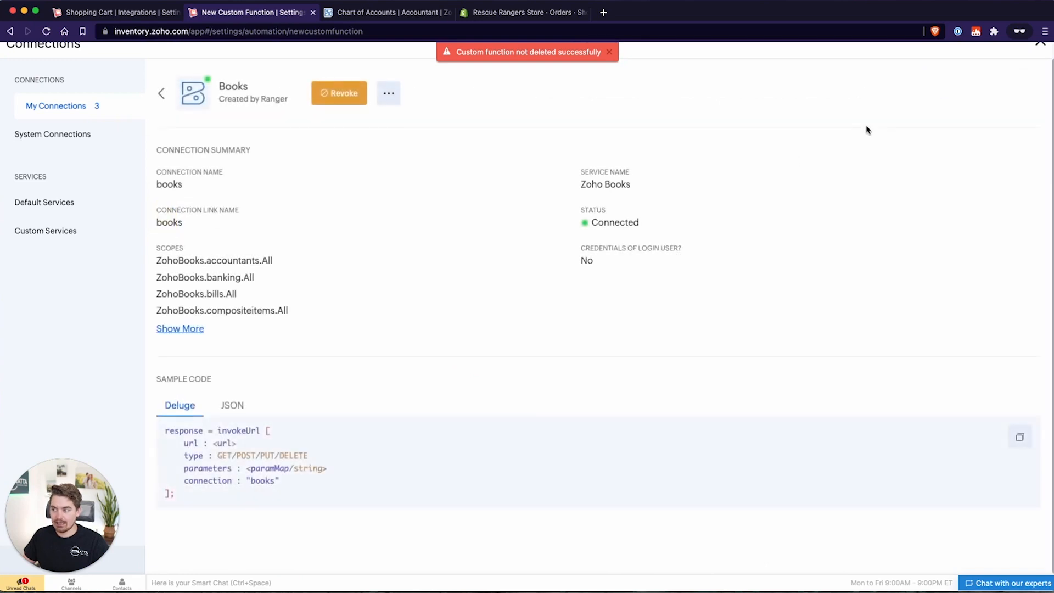
{"action": "scroll", "coordinate": [994, 129], "scroll_direction": "up", "scroll_amount": 1}
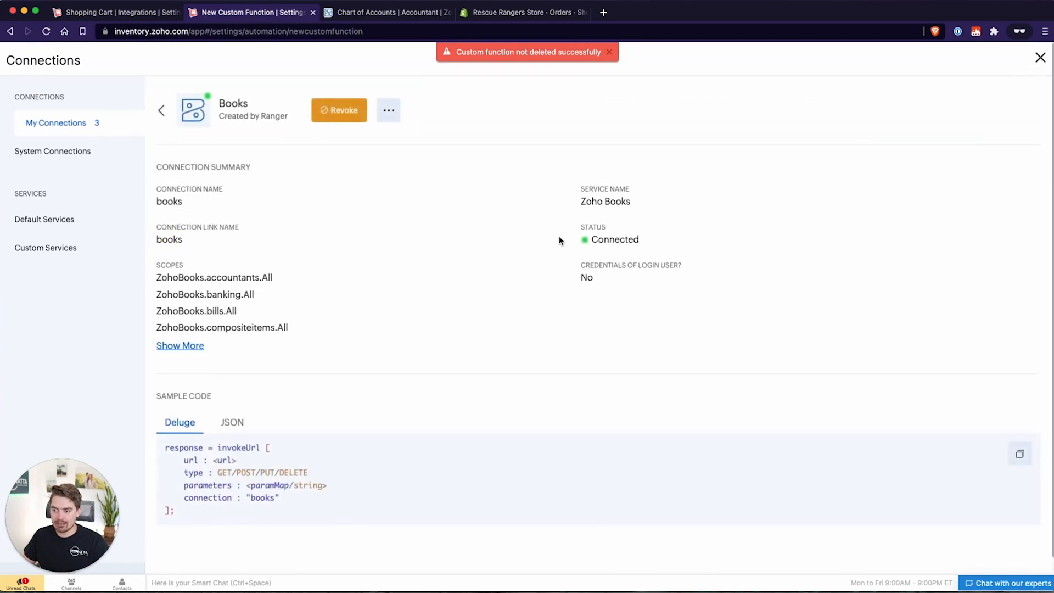
{"action": "double_click", "coordinate": [171, 241]}
{"action": "key", "text": "ctrl+c"}
{"action": "left_click", "coordinate": [361, 239]}
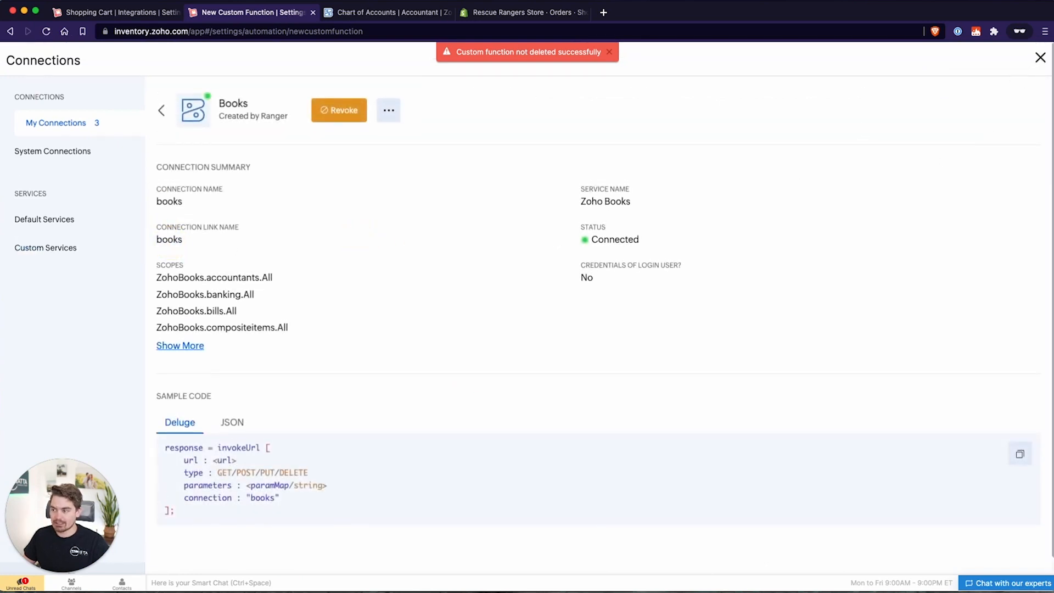
Return to the script and replace zohobooks with books as the connection in the invoice conversion and invoice date update calls
{"action": "left_click", "coordinate": [1041, 58]}
{"action": "double_click", "coordinate": [343, 450]}
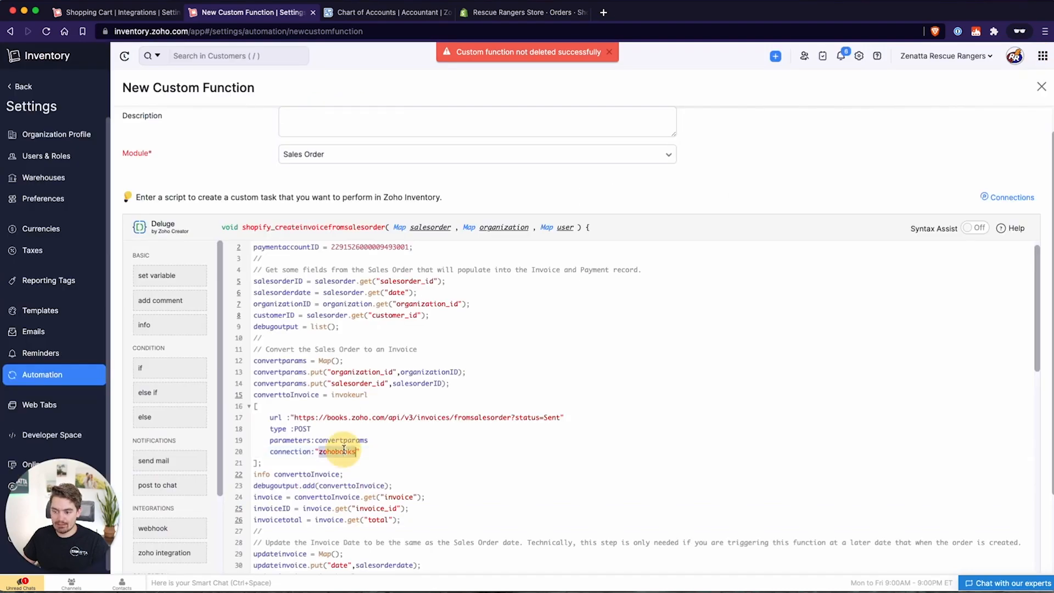
{"action": "key", "text": "ctrl+v"}
{"action": "scroll", "coordinate": [384, 442], "scroll_direction": "down", "scroll_amount": 5}
{"action": "left_click", "coordinate": [330, 422]}
{"action": "double_click", "coordinate": [329, 423]}
{"action": "key", "text": "ctrl+v"}
Replace zohobooks with books as the connection in the mark-as-sent and create-payment calls
{"action": "scroll", "coordinate": [384, 428], "scroll_direction": "down", "scroll_amount": 3}
{"action": "double_click", "coordinate": [339, 443]}
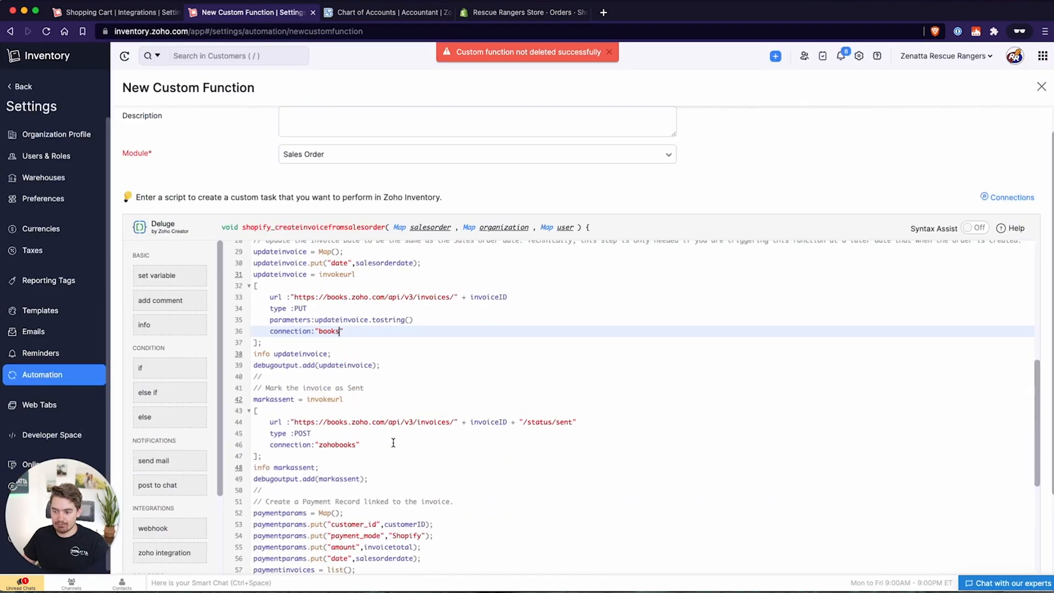
{"action": "key", "text": "ctrl+v"}
{"action": "scroll", "coordinate": [434, 439], "scroll_direction": "down", "scroll_amount": 8}
{"action": "scroll", "coordinate": [434, 445], "scroll_direction": "down", "scroll_amount": 2}
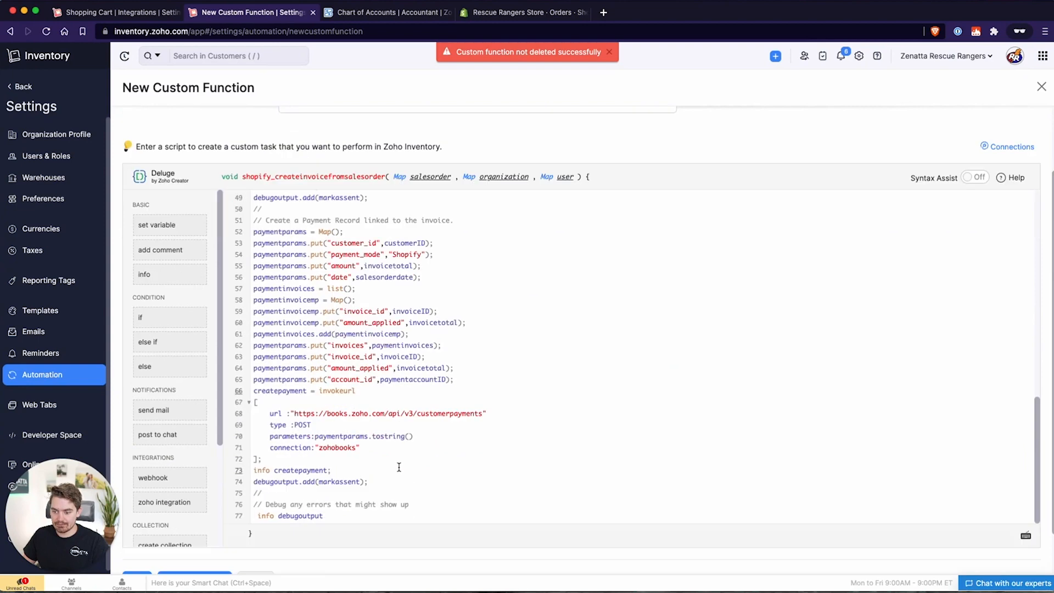
{"action": "double_click", "coordinate": [340, 450]}
{"action": "key", "text": "ctrl+v"}
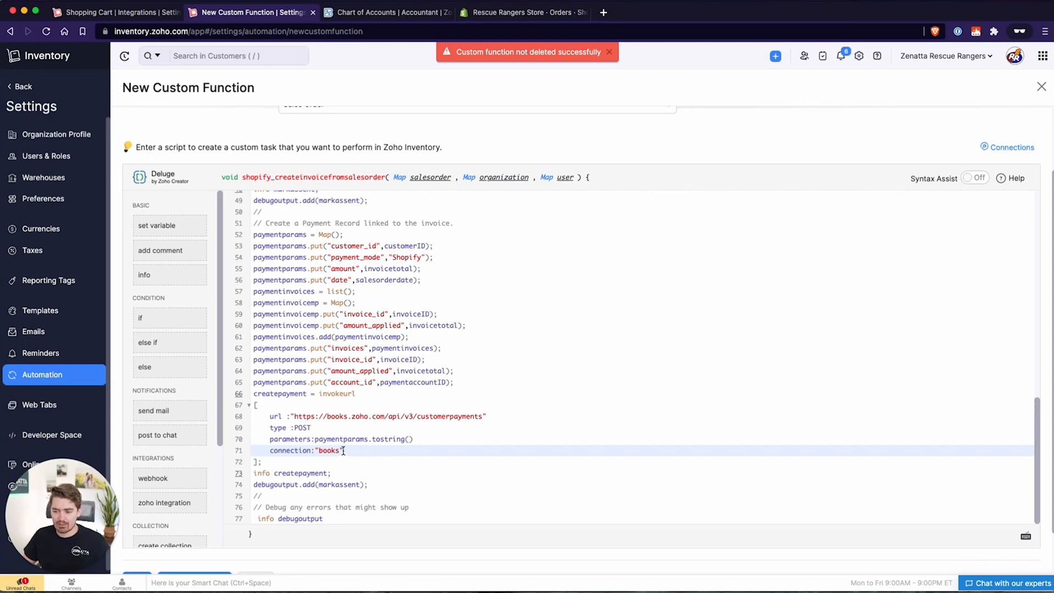
Check the connection name used in the script's API calls against the Books connection link name
{"action": "scroll", "coordinate": [345, 450], "scroll_direction": "up", "scroll_amount": 1}
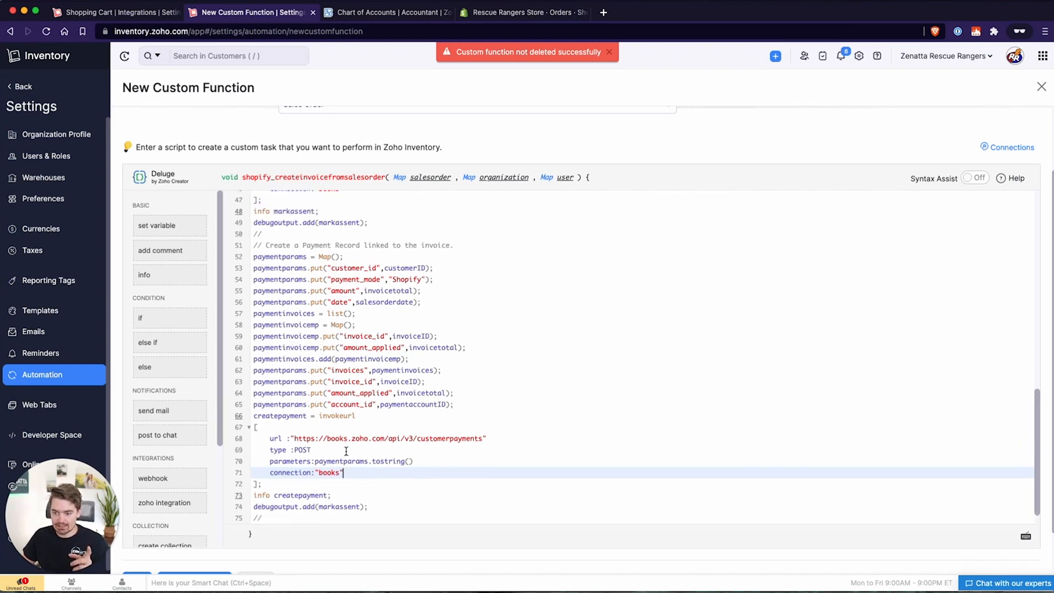
{"action": "scroll", "coordinate": [346, 450], "scroll_direction": "up", "scroll_amount": 5}
{"action": "left_click", "coordinate": [330, 386]}
{"action": "double_click", "coordinate": [330, 386]}
{"action": "scroll", "coordinate": [522, 390], "scroll_direction": "up", "scroll_amount": 8}
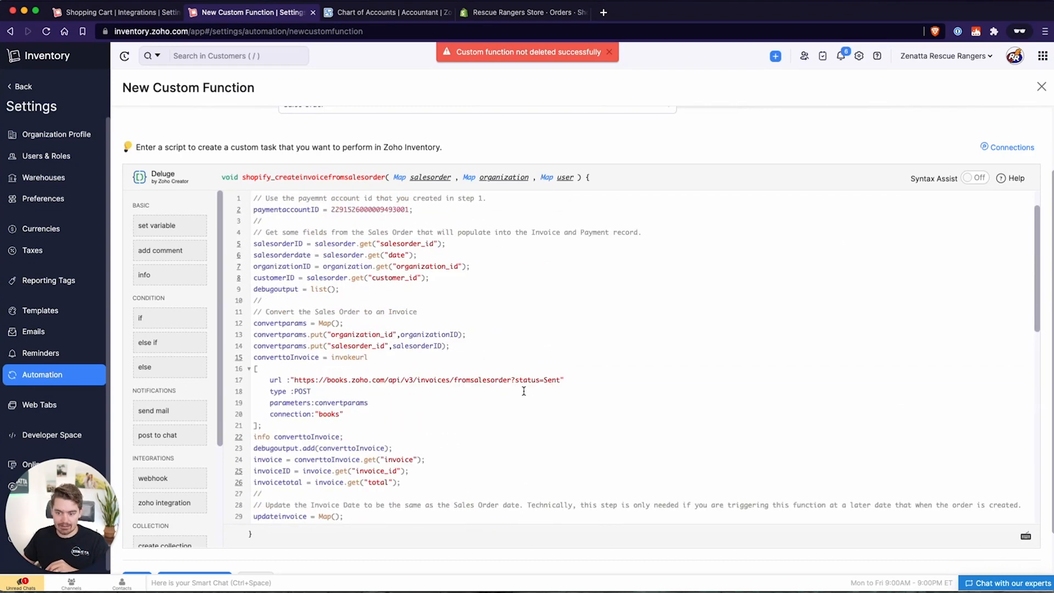
{"action": "scroll", "coordinate": [739, 200], "scroll_direction": "down", "scroll_amount": 1}
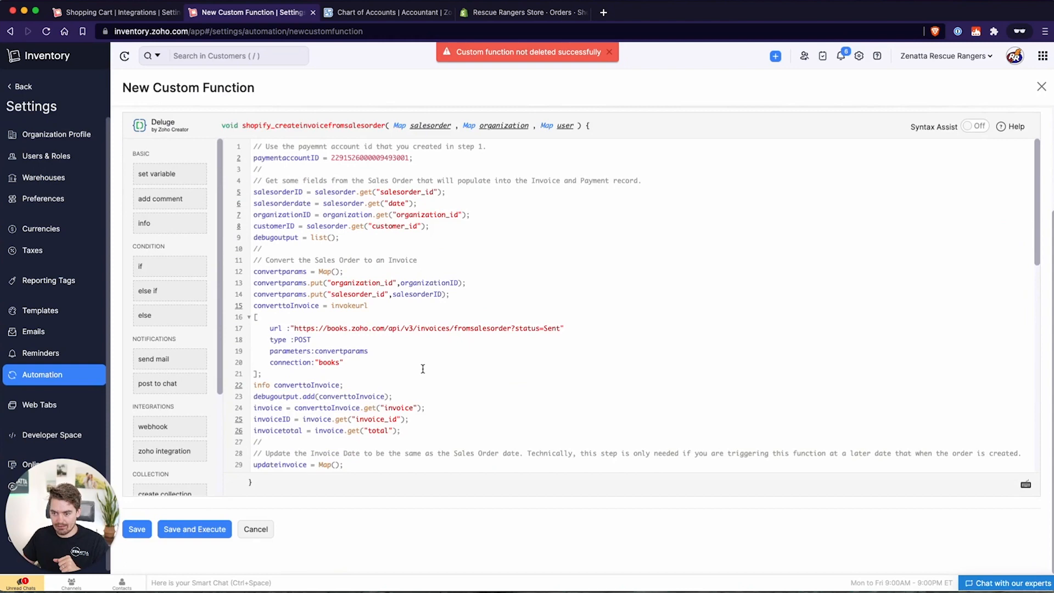
{"action": "scroll", "coordinate": [427, 366], "scroll_direction": "up", "scroll_amount": 3}
{"action": "scroll", "coordinate": [428, 364], "scroll_direction": "down", "scroll_amount": 2}
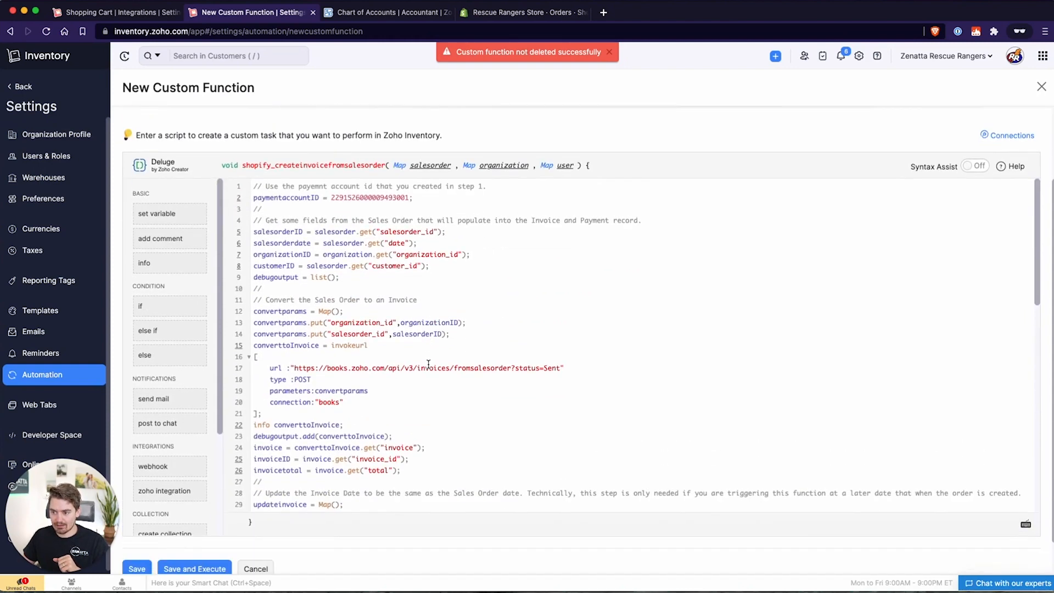
Correct line 77 of the script to read "info debugoutput;" without the leading space, and save the custom function
{"action": "left_click", "coordinate": [136, 569]}
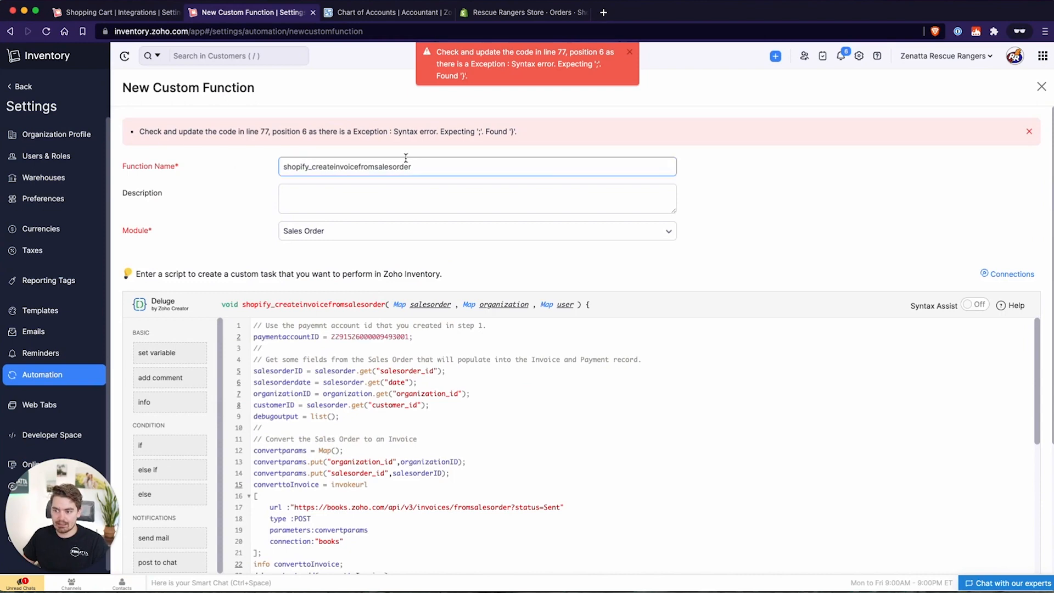
{"action": "scroll", "coordinate": [580, 368], "scroll_direction": "down", "scroll_amount": 2}
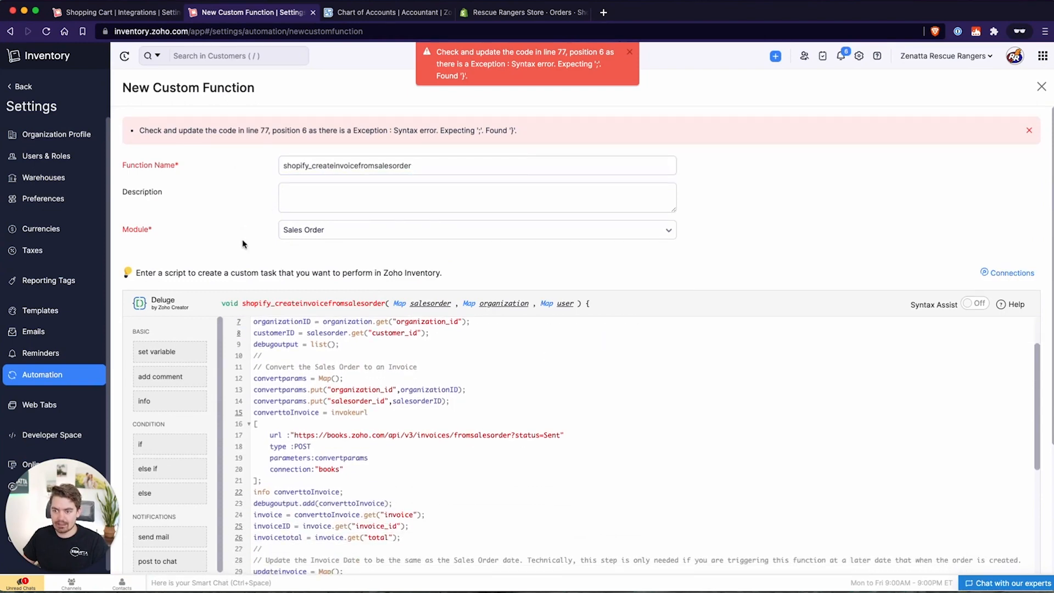
{"action": "scroll", "coordinate": [324, 373], "scroll_direction": "down", "scroll_amount": 5}
{"action": "scroll", "coordinate": [330, 390], "scroll_direction": "down", "scroll_amount": 6}
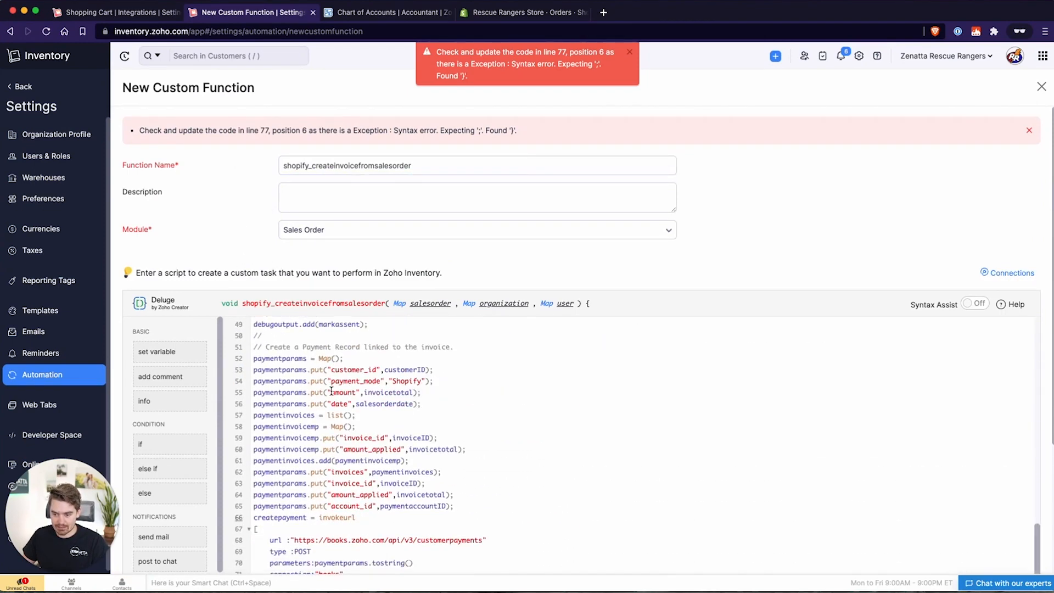
{"action": "scroll", "coordinate": [387, 460], "scroll_direction": "down", "scroll_amount": 1}
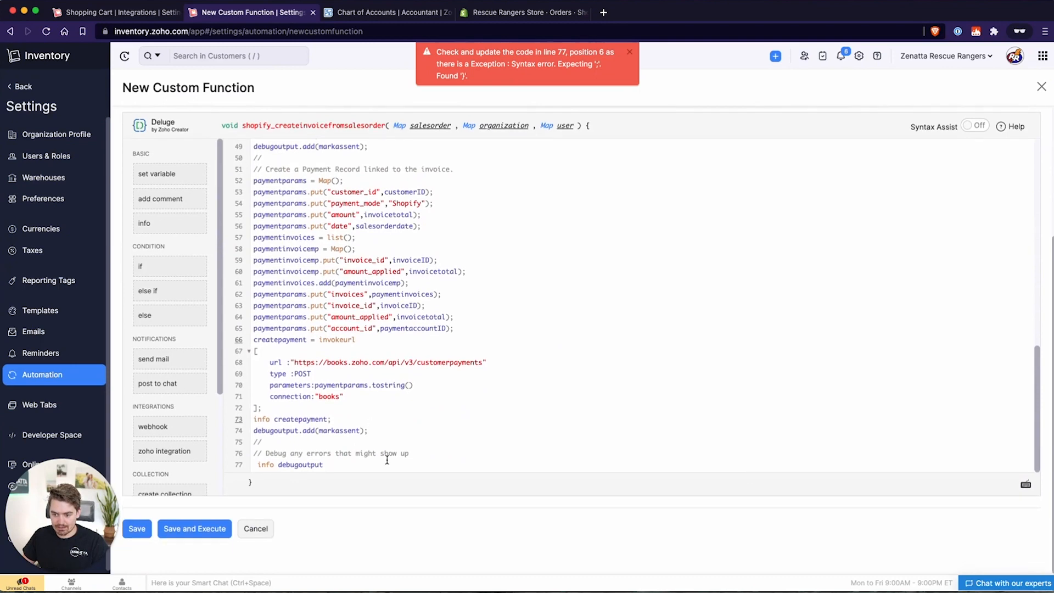
{"action": "left_click", "coordinate": [368, 464]}
{"action": "type", "text": ";"}
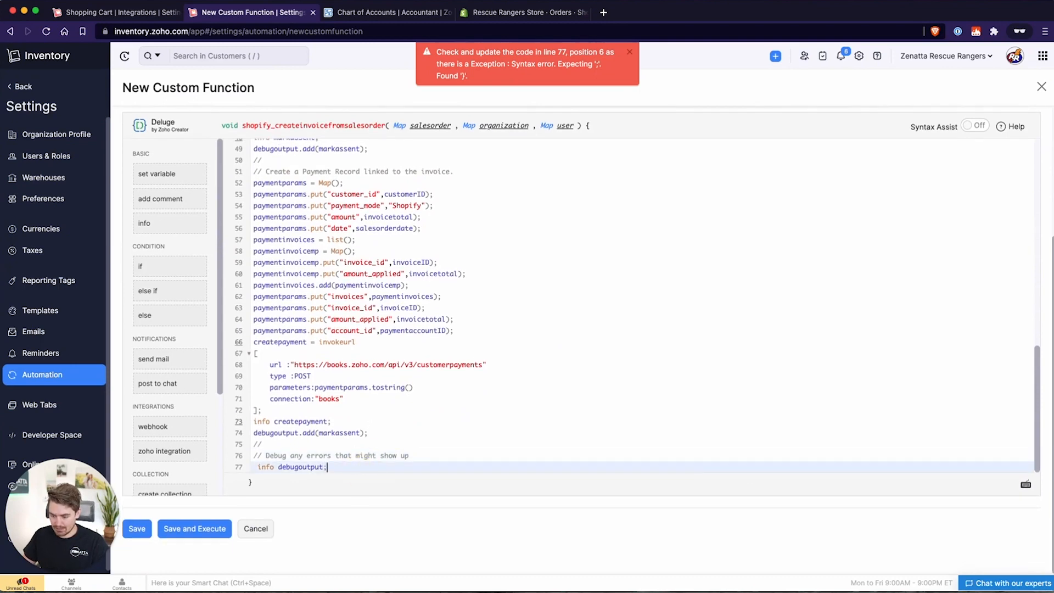
{"action": "key", "text": "Delete"}
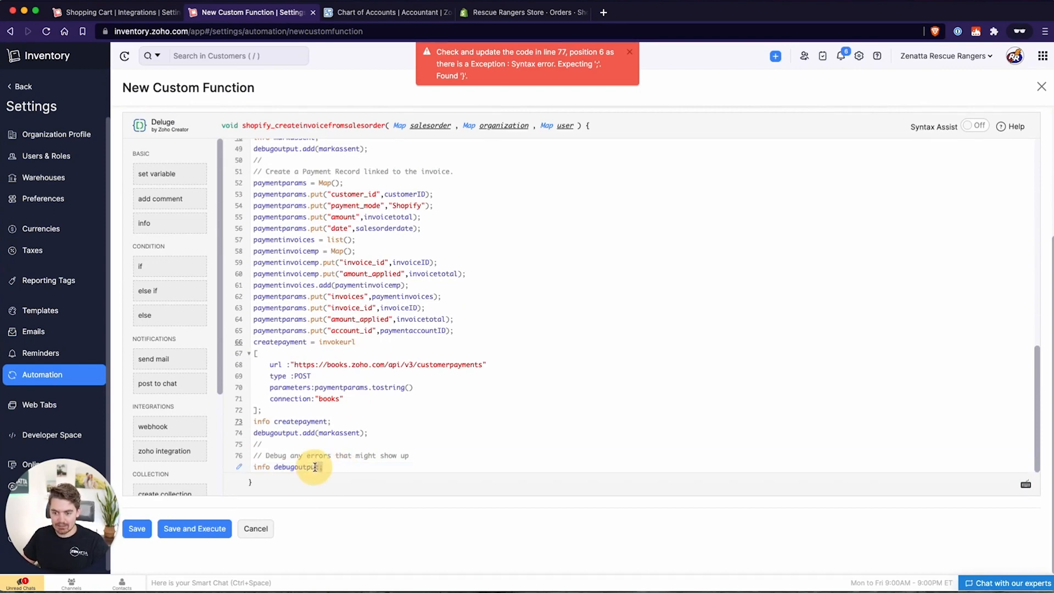
{"action": "left_click", "coordinate": [139, 530]}
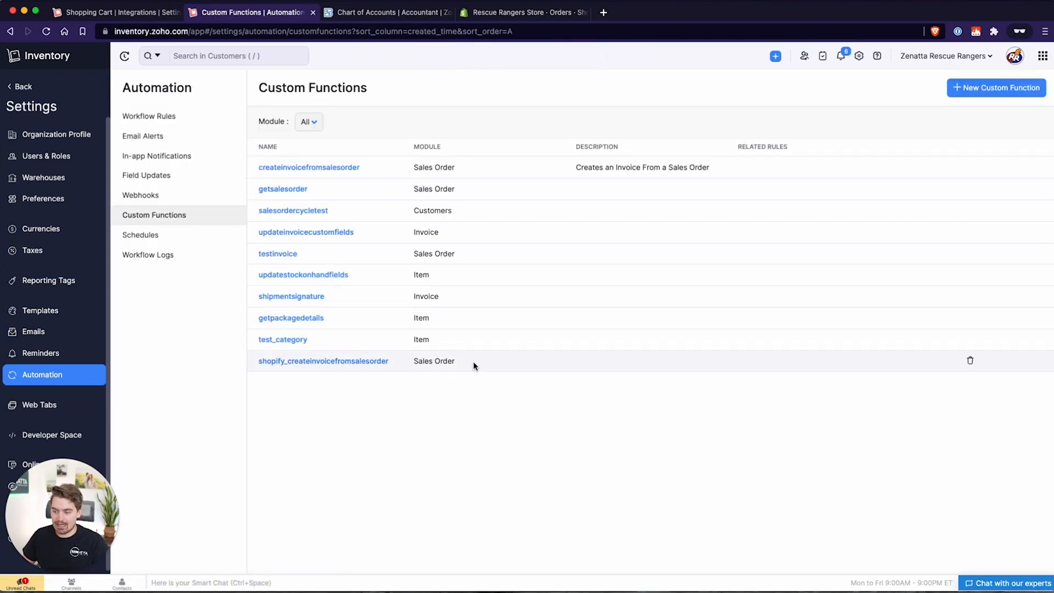
Reopen the saved shopify_createinvoicefromsalesorder function and read through its section converting the sales order to an invoice
{"action": "left_click", "coordinate": [277, 362]}
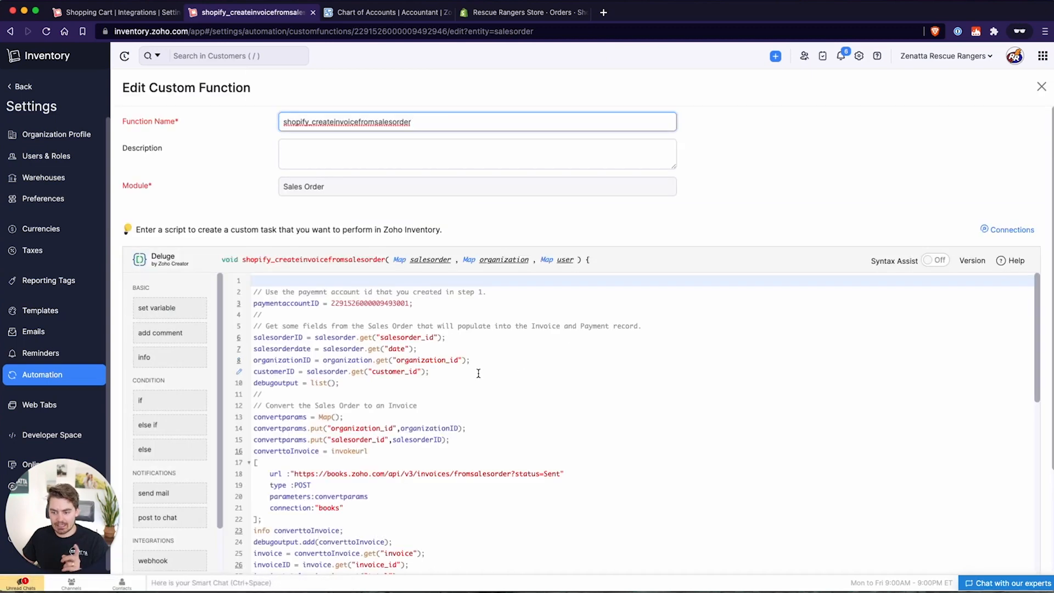
{"action": "scroll", "coordinate": [482, 377], "scroll_direction": "down", "scroll_amount": 1}
{"action": "scroll", "coordinate": [776, 221], "scroll_direction": "down", "scroll_amount": 5}
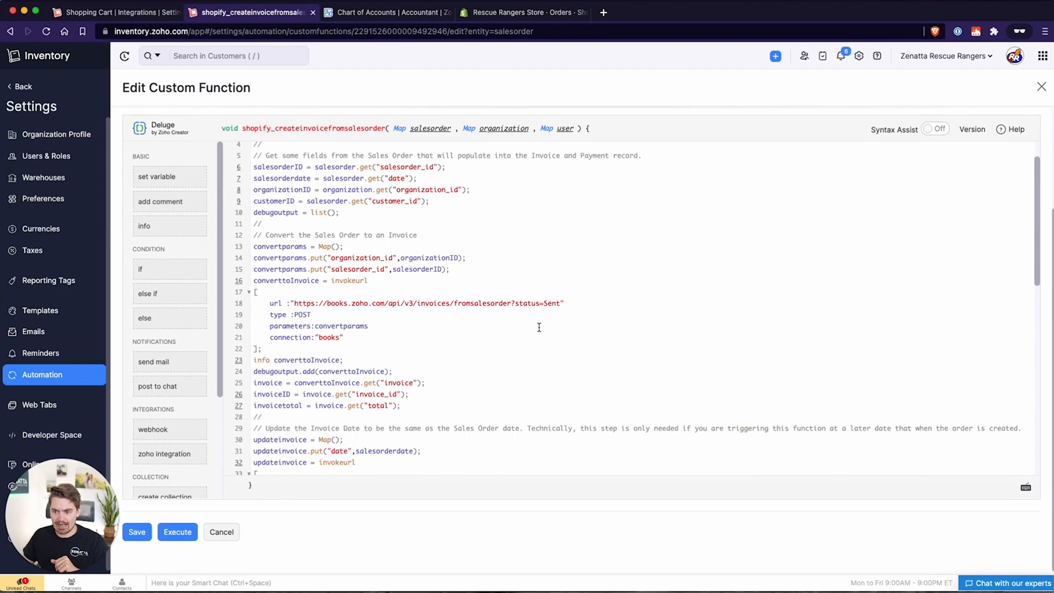
{"action": "scroll", "coordinate": [543, 549], "scroll_direction": "up", "scroll_amount": 1}
{"action": "scroll", "coordinate": [450, 282], "scroll_direction": "up", "scroll_amount": 1}
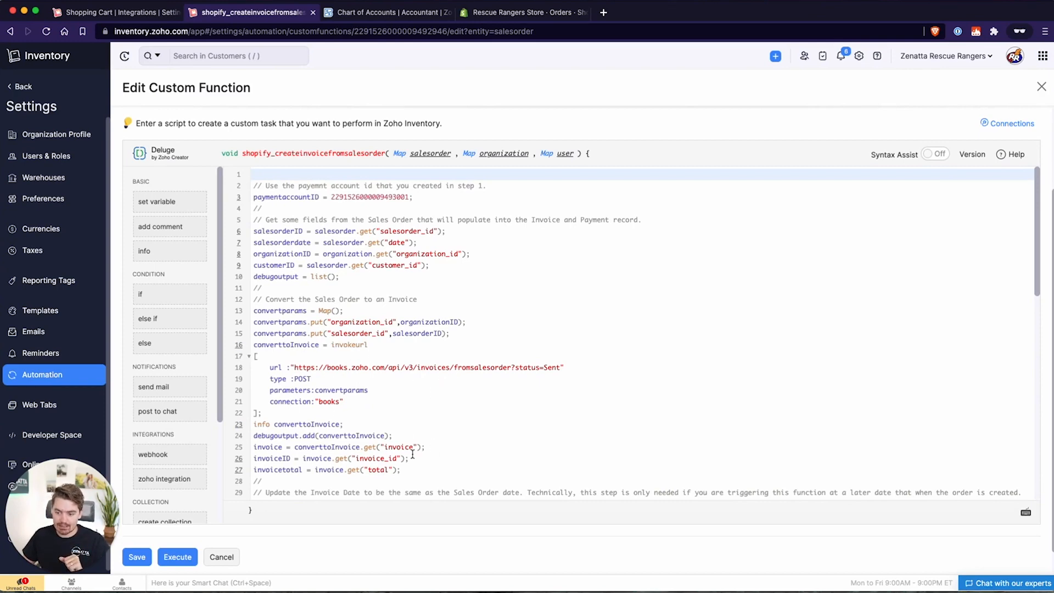
Examine the script sections that update the invoice date, mark the invoice as sent and create the linked payment record
{"action": "scroll", "coordinate": [300, 391], "scroll_direction": "down", "scroll_amount": 5}
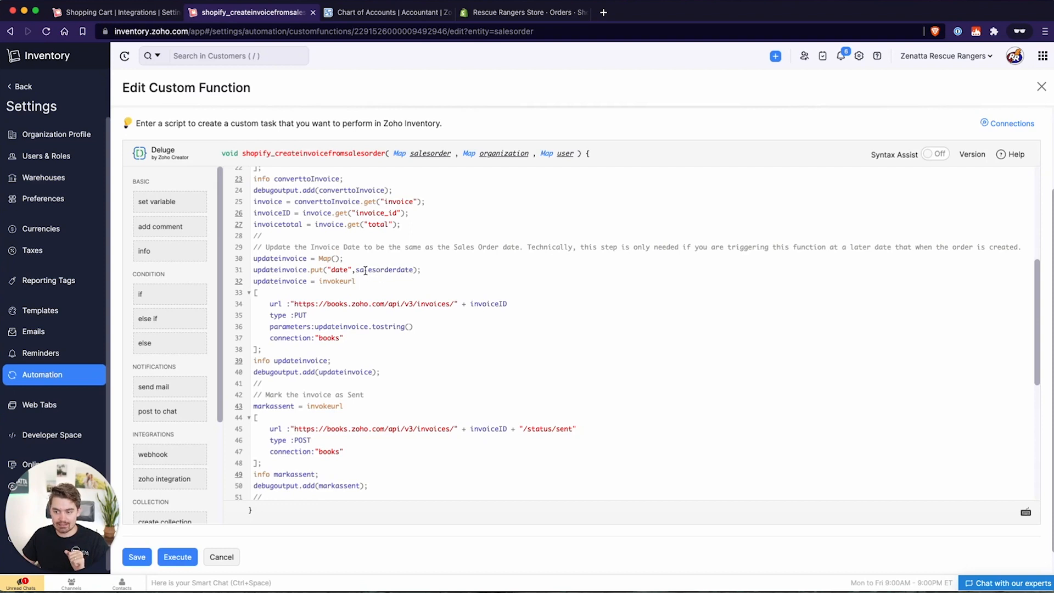
{"action": "left_click_drag", "start_coordinate": [419, 364], "coordinate": [259, 255]}
{"action": "left_click", "coordinate": [516, 329]}
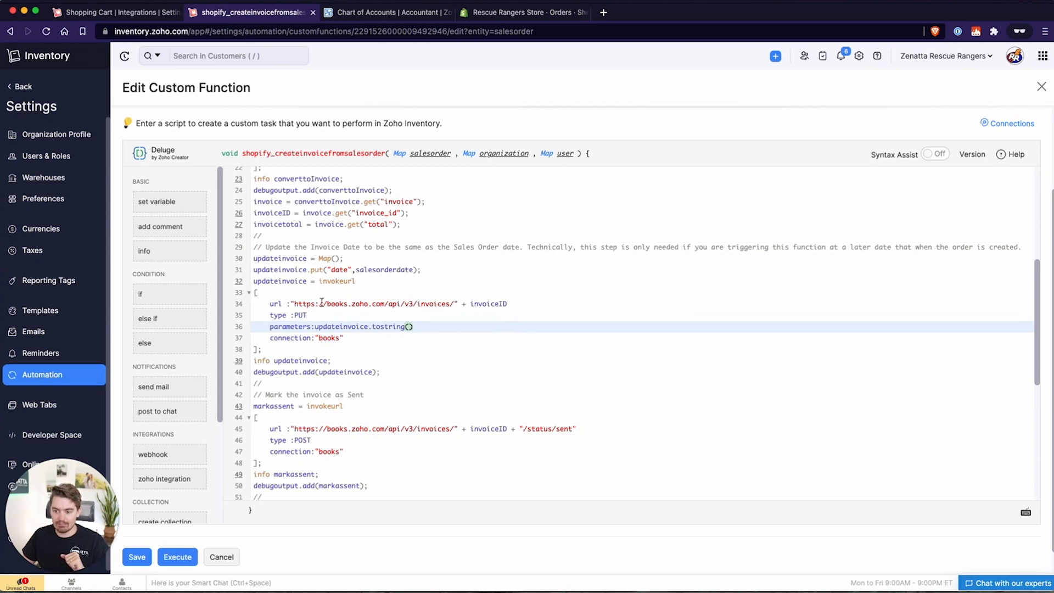
{"action": "scroll", "coordinate": [401, 334], "scroll_direction": "down", "scroll_amount": 5}
{"action": "left_click_drag", "start_coordinate": [371, 333], "coordinate": [239, 245]}
{"action": "left_click", "coordinate": [441, 282]}
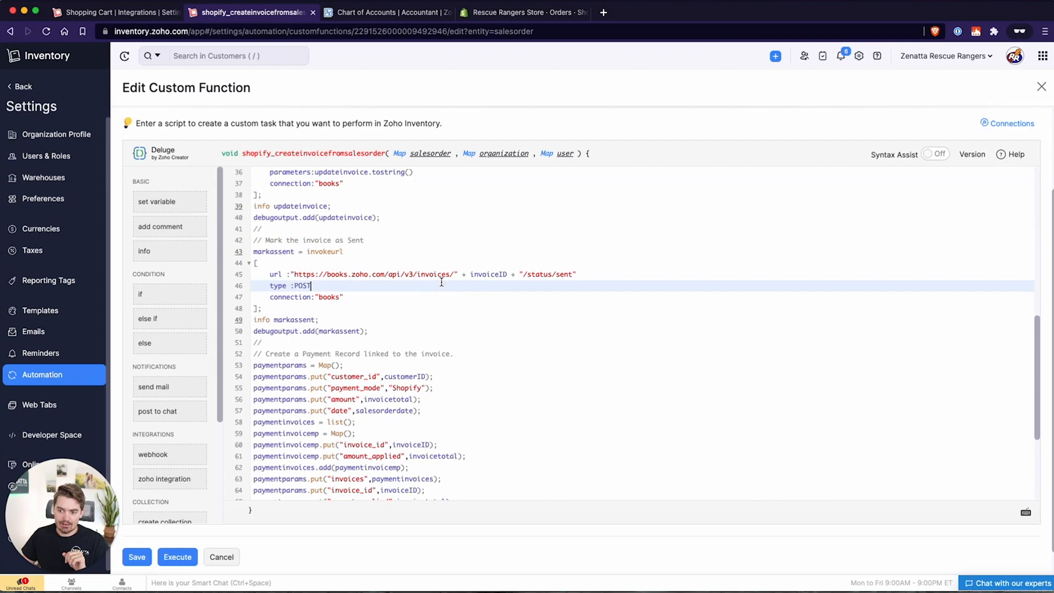
{"action": "scroll", "coordinate": [437, 330], "scroll_direction": "down", "scroll_amount": 2}
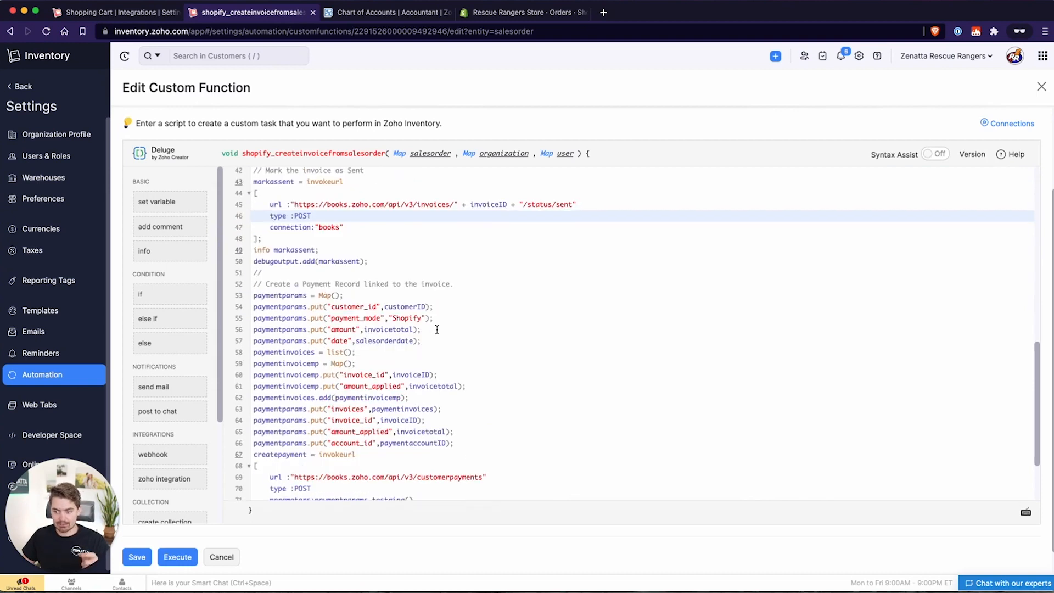
{"action": "scroll", "coordinate": [437, 330], "scroll_direction": "down", "scroll_amount": 3}
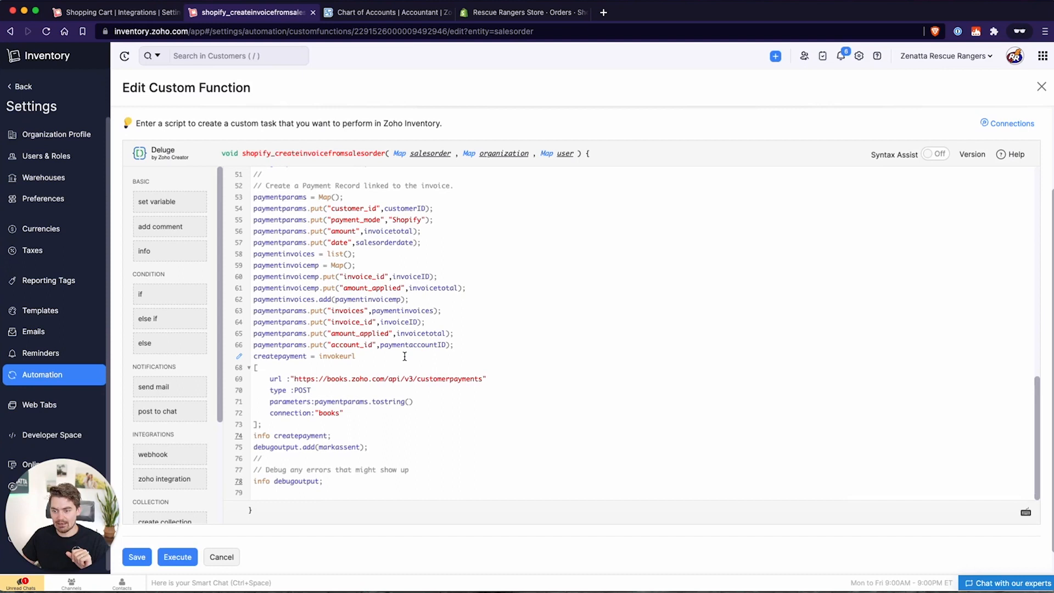
Check the account_id parameter of the payment record against the paymentaccountID variable and save the custom function
{"action": "left_click", "coordinate": [358, 345]}
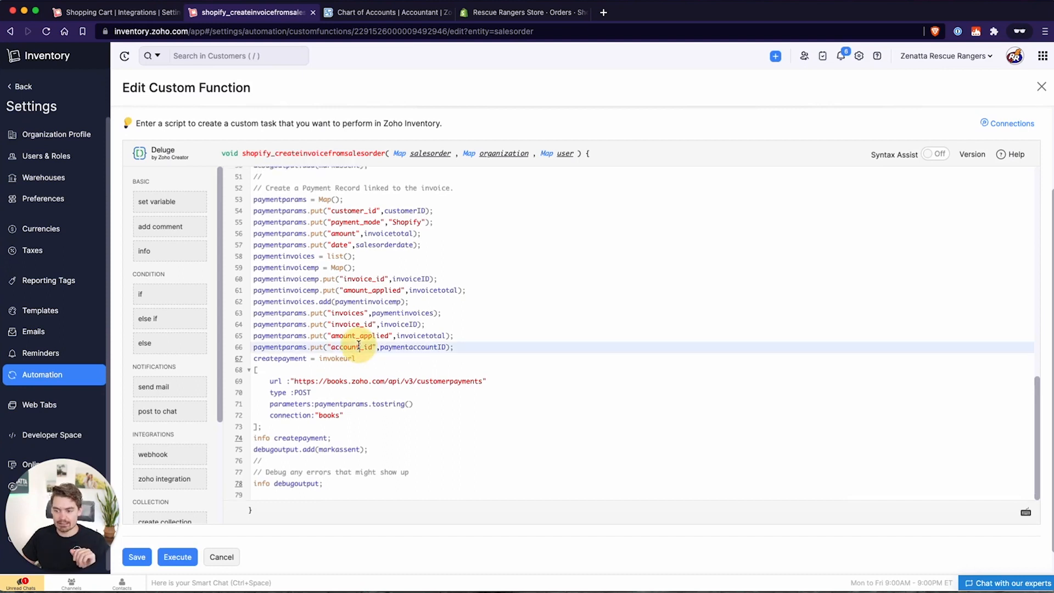
{"action": "double_click", "coordinate": [429, 346]}
{"action": "left_click", "coordinate": [496, 358]}
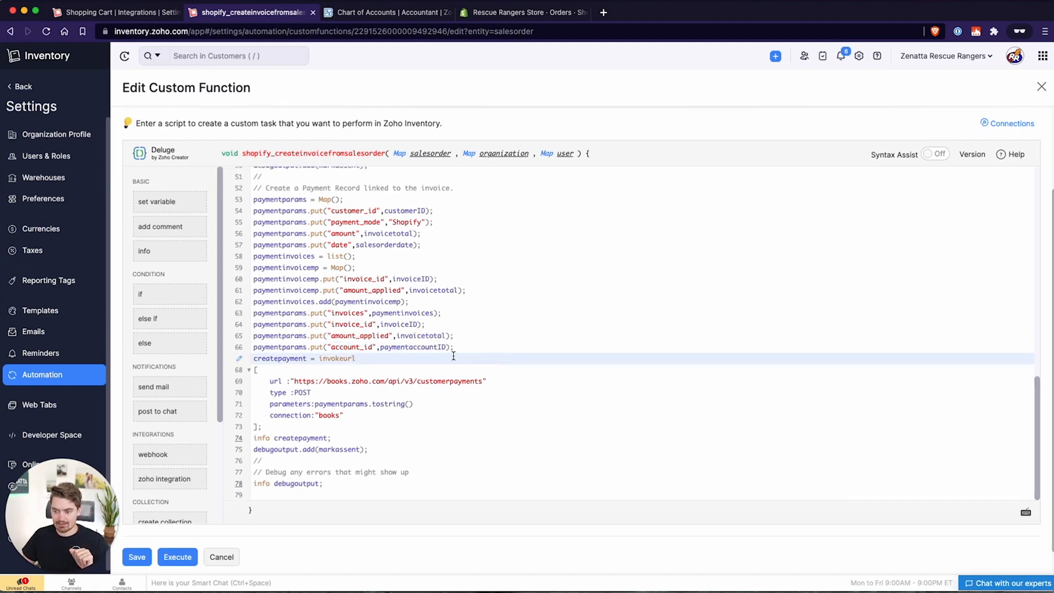
{"action": "left_click", "coordinate": [137, 557]}
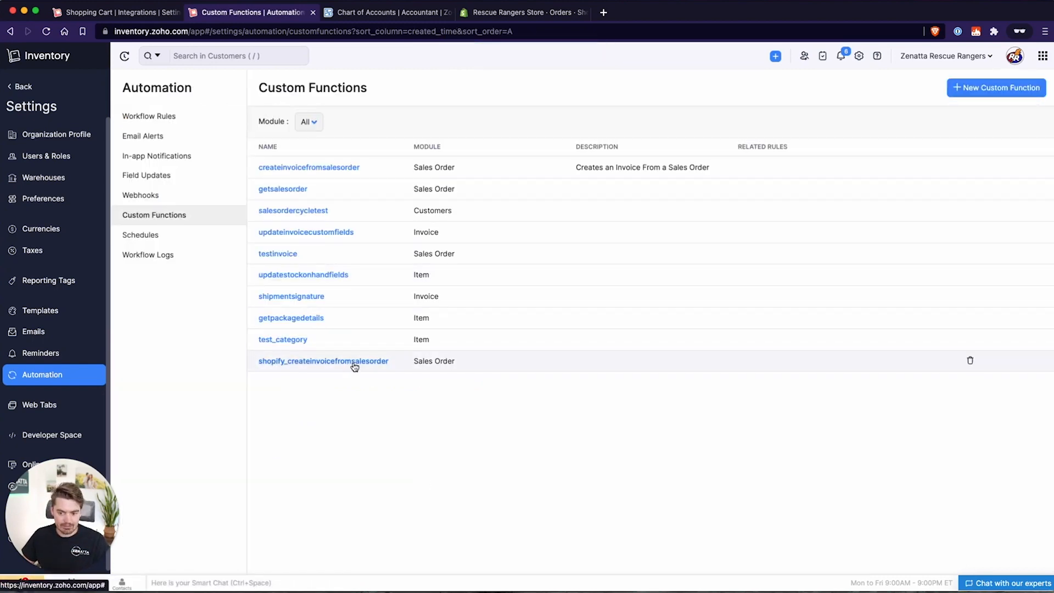
Create a new workflow rule named "New Shopify Order" for the Sales Order module
{"action": "left_click", "coordinate": [142, 120]}
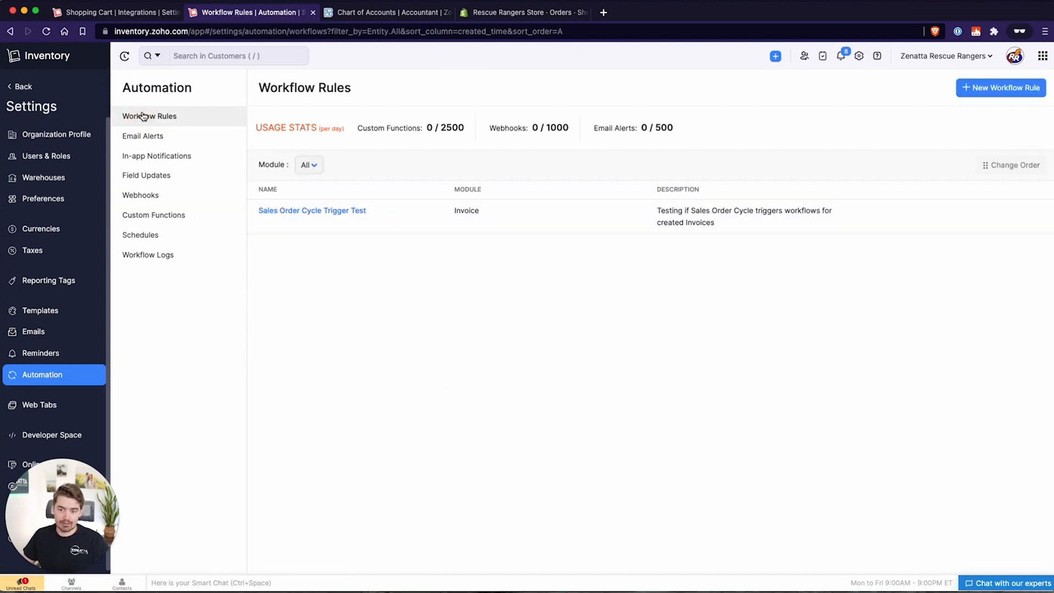
{"action": "left_click", "coordinate": [993, 88]}
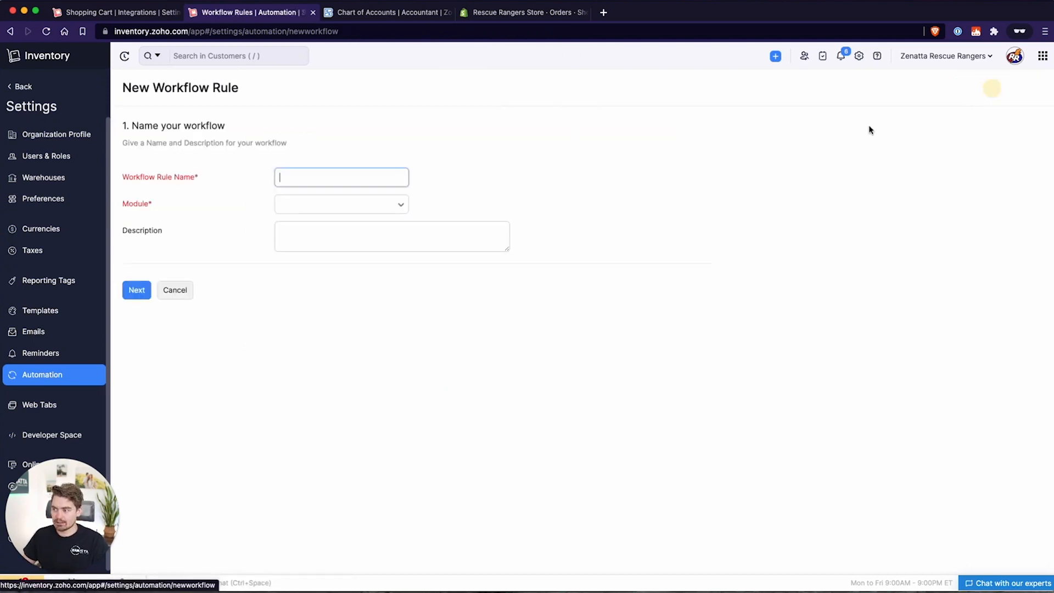
{"action": "left_click", "coordinate": [292, 173]}
{"action": "type", "text": "New Shopify"}
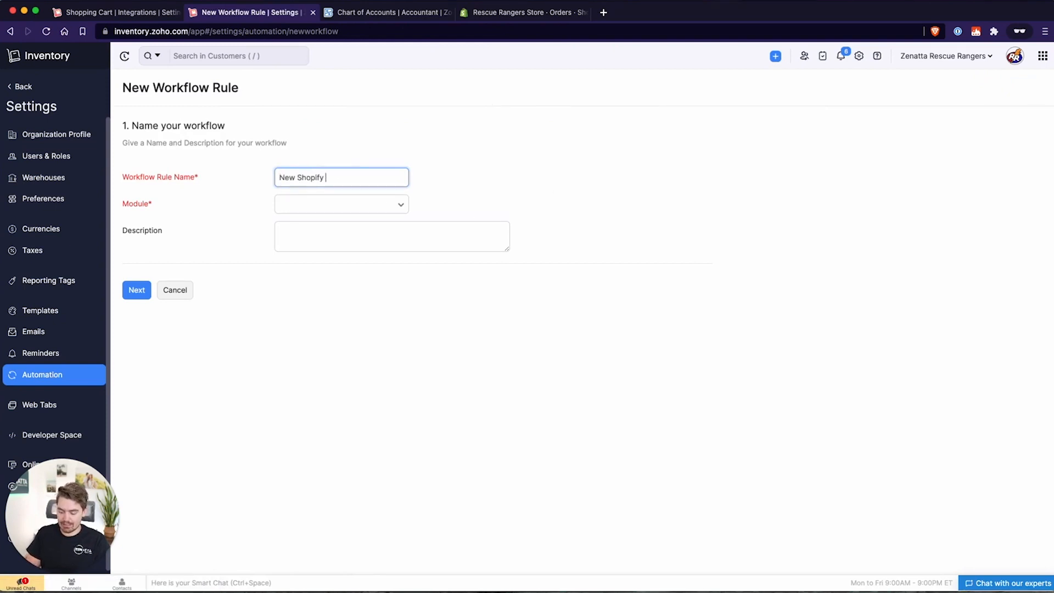
{"action": "type", "text": " Order"}
{"action": "left_click", "coordinate": [360, 201]}
{"action": "left_click", "coordinate": [336, 289]}
{"action": "left_click", "coordinate": [133, 288]}
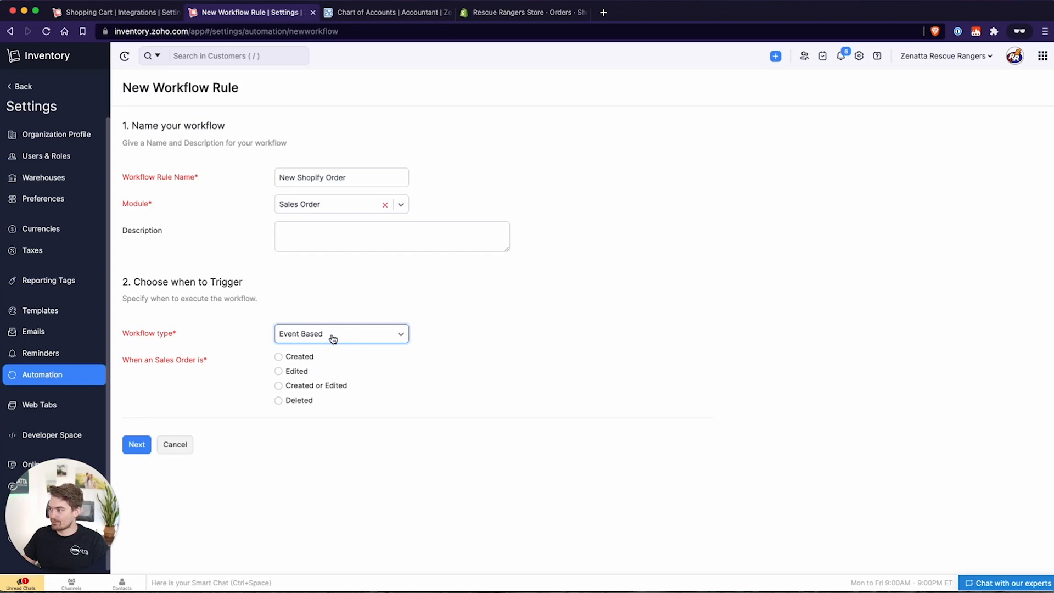
Trigger the event-based rule when a sales order is created, filtered to orders whose Ref# is not empty
{"action": "left_click", "coordinate": [310, 356]}
{"action": "left_click", "coordinate": [135, 445]}
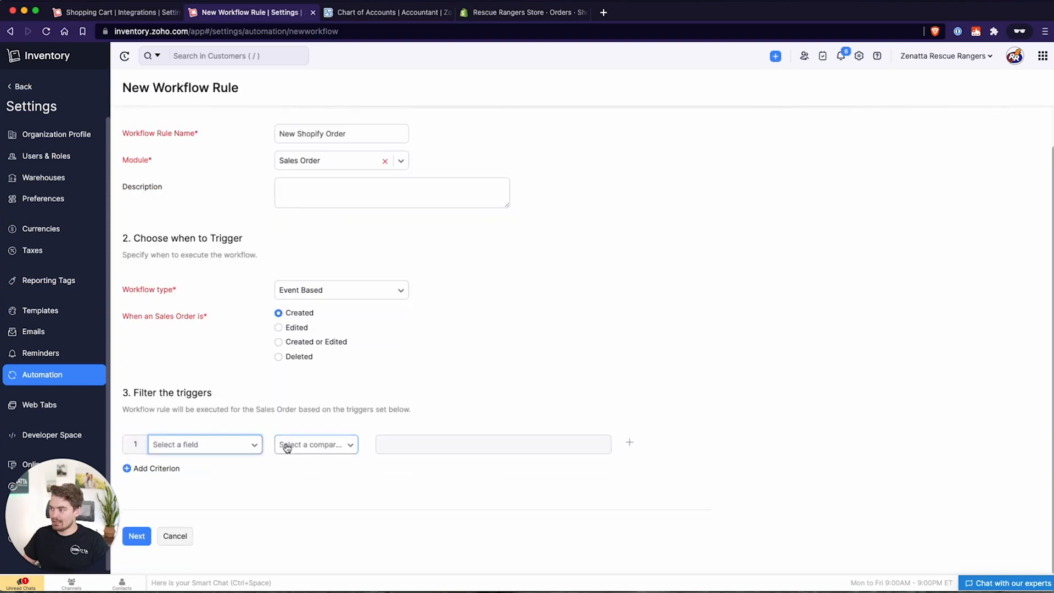
{"action": "left_click", "coordinate": [200, 449]}
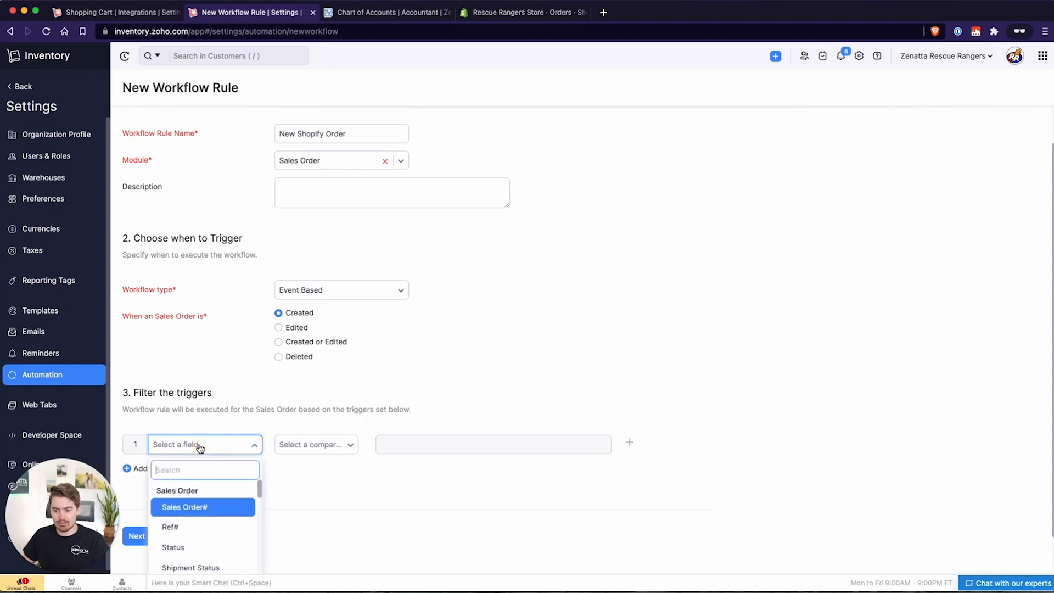
{"action": "left_click", "coordinate": [206, 531]}
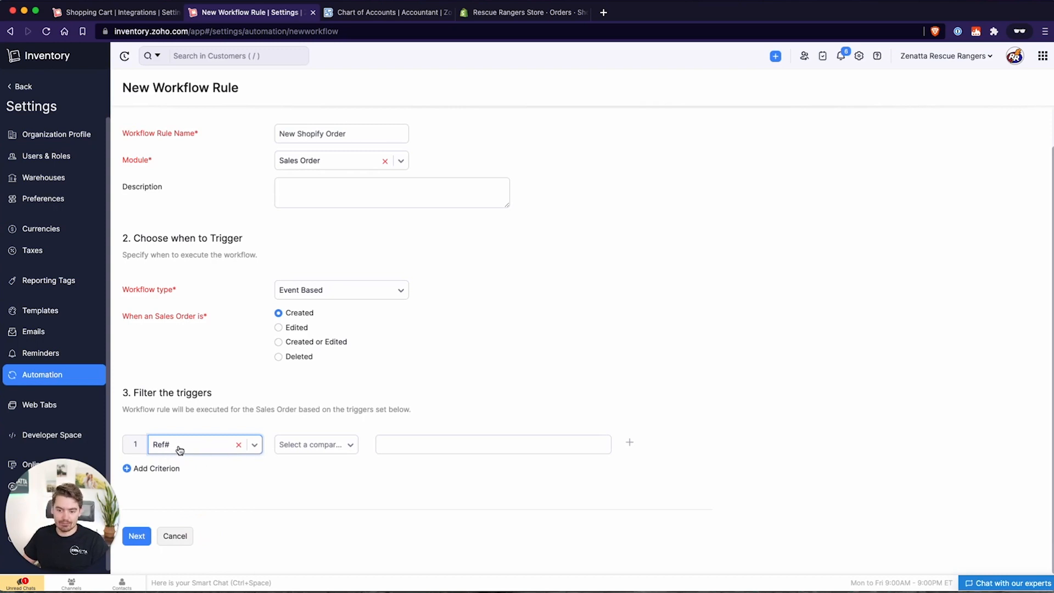
{"action": "left_click", "coordinate": [308, 445]}
{"action": "scroll", "coordinate": [316, 511], "scroll_direction": "down", "scroll_amount": 5}
{"action": "left_click", "coordinate": [314, 560]}
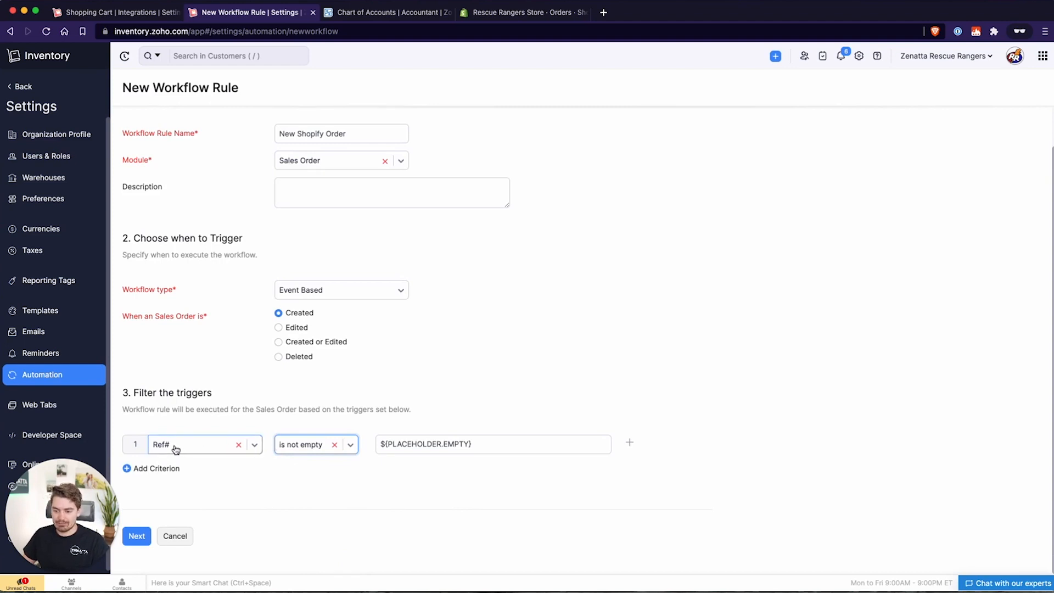
{"action": "scroll", "coordinate": [470, 377], "scroll_direction": "up", "scroll_amount": 1}
{"action": "scroll", "coordinate": [468, 378], "scroll_direction": "down", "scroll_amount": 1}
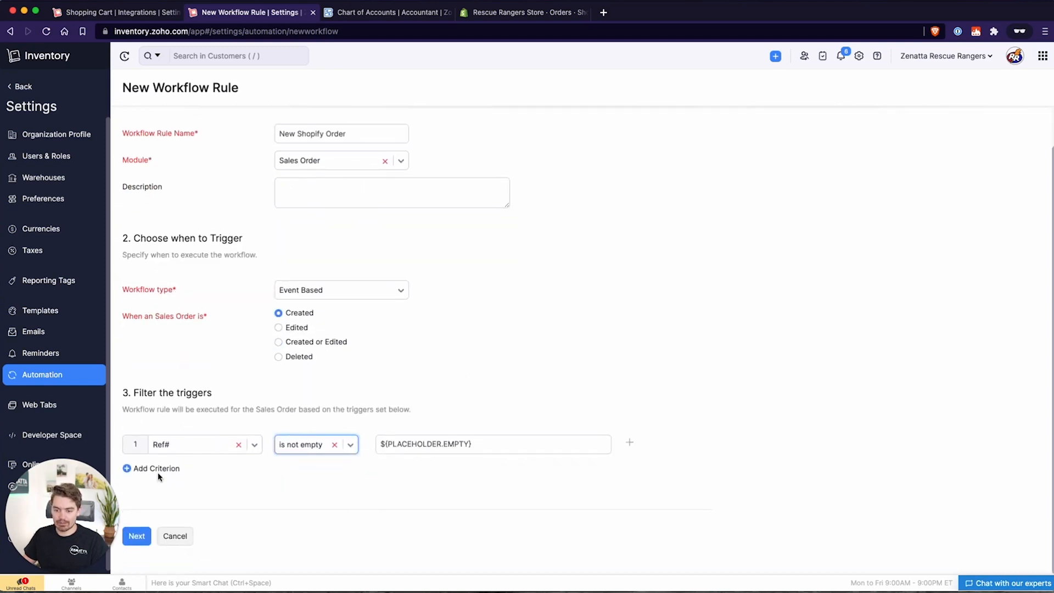
{"action": "left_click", "coordinate": [137, 536]}
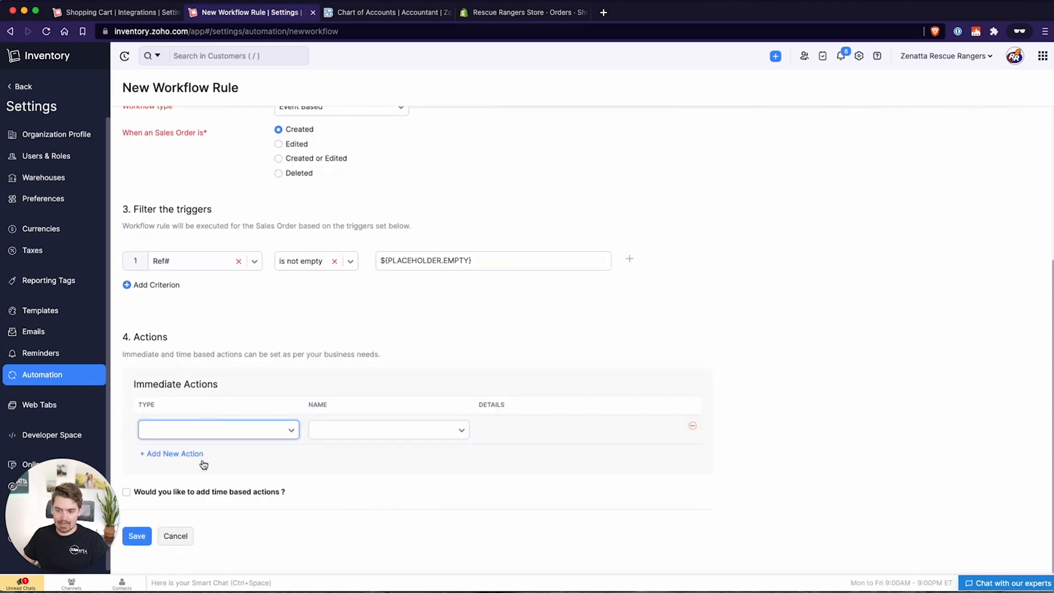
Add the custom function shopify_createinvoicefromsalesorder as the rule's immediate action and save the workflow rule
{"action": "left_click", "coordinate": [156, 434]}
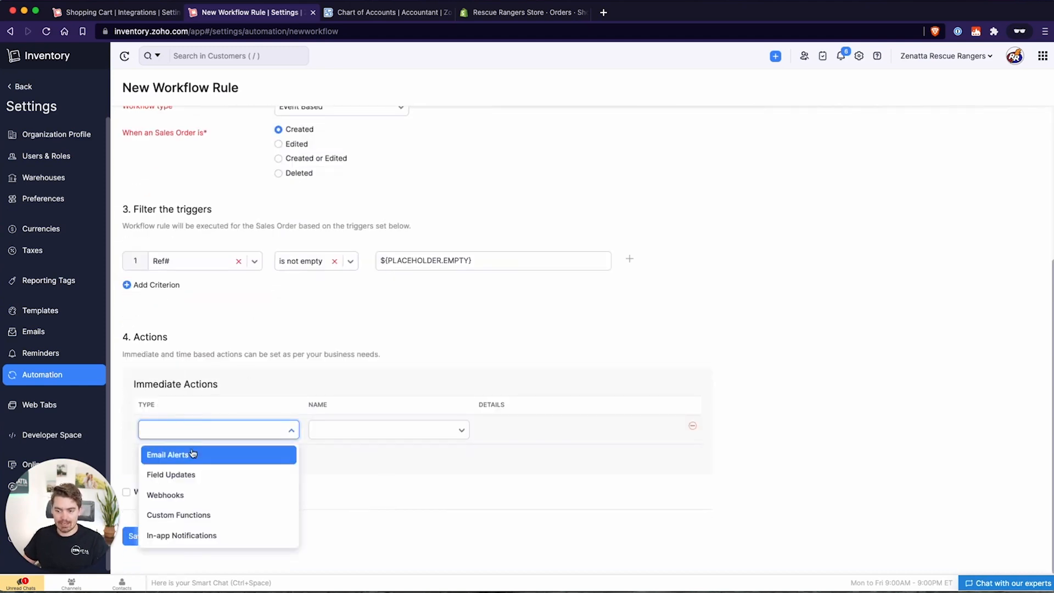
{"action": "left_click", "coordinate": [199, 516]}
{"action": "left_click", "coordinate": [347, 433]}
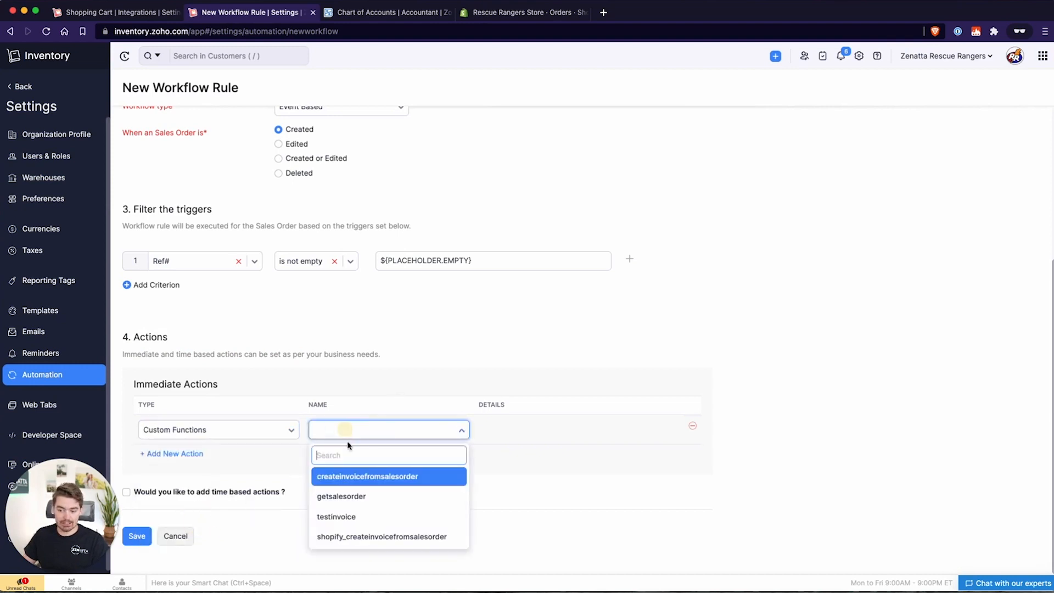
{"action": "left_click", "coordinate": [361, 540]}
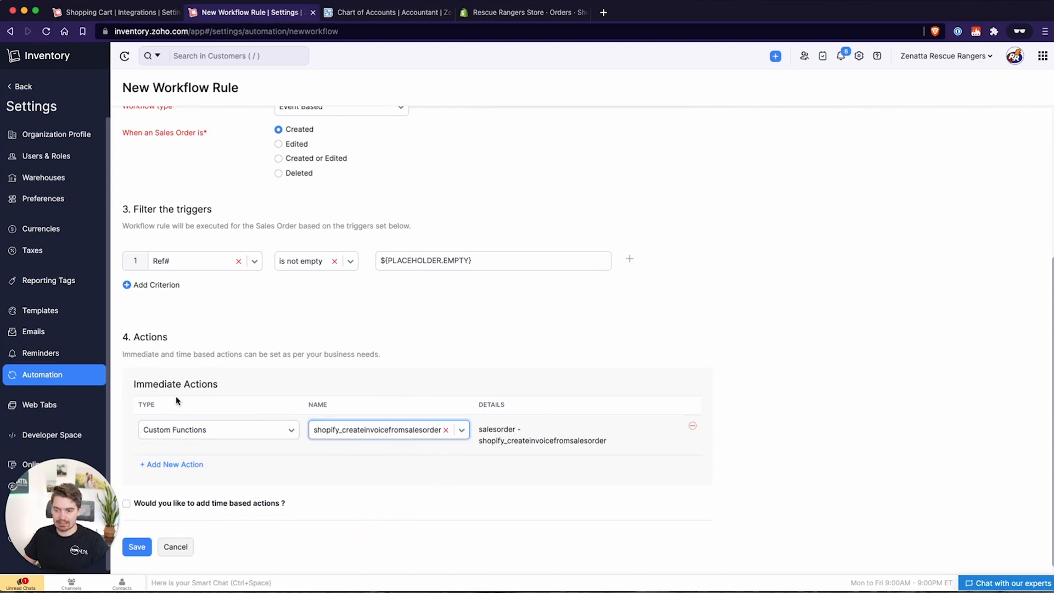
{"action": "scroll", "coordinate": [273, 324], "scroll_direction": "up", "scroll_amount": 5}
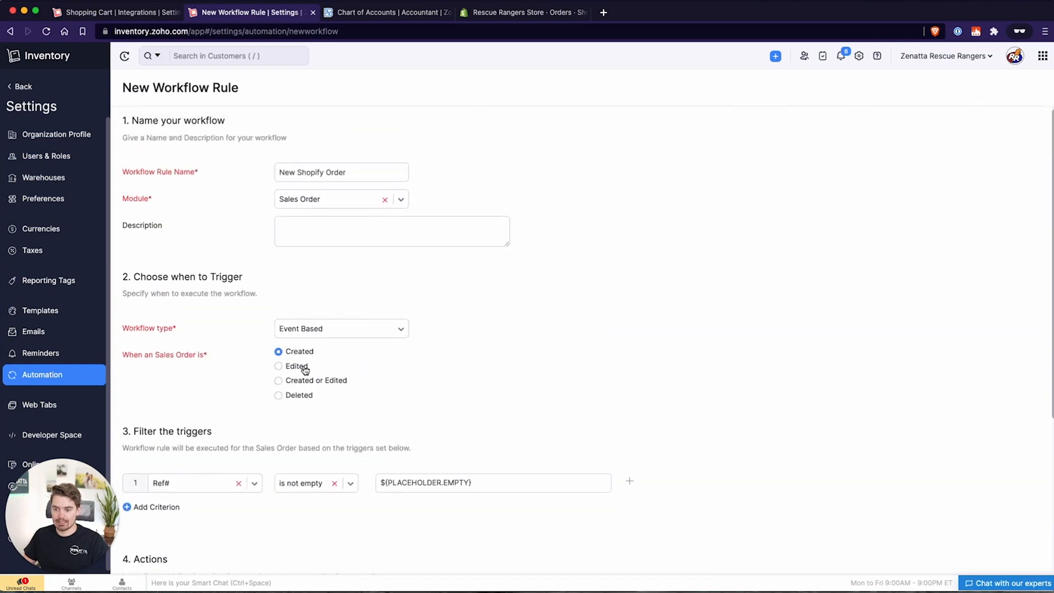
{"action": "scroll", "coordinate": [292, 354], "scroll_direction": "down", "scroll_amount": 4}
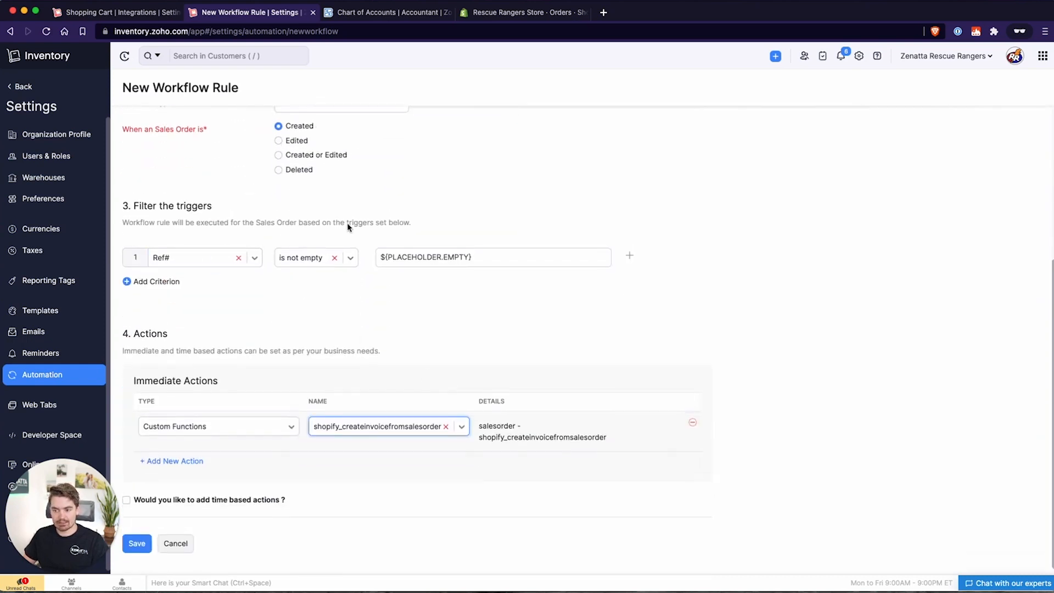
{"action": "left_click", "coordinate": [140, 537]}
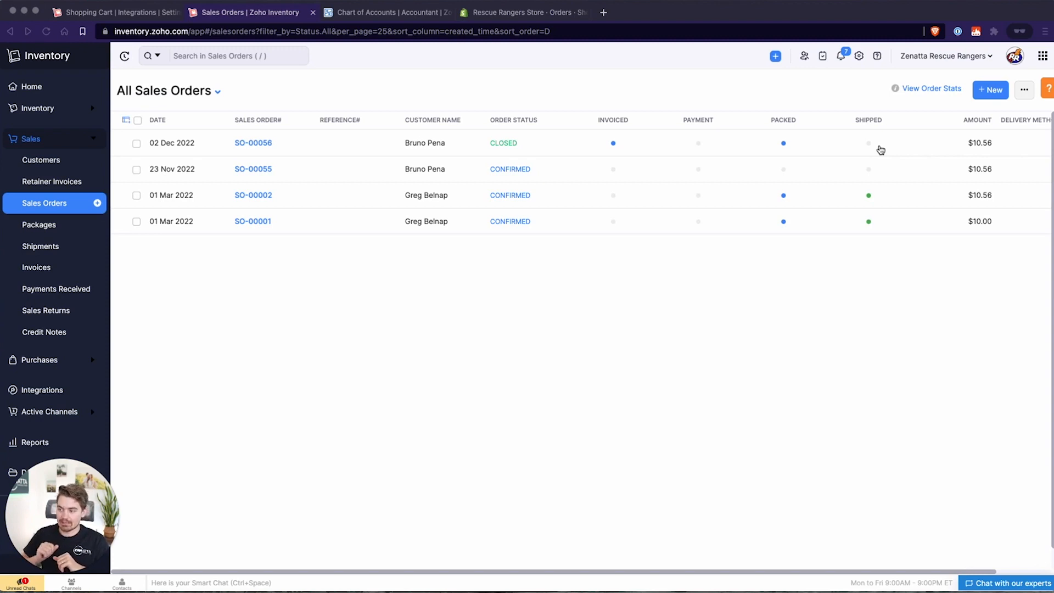
Open Zoho Flow at flow.zoho.com in a new browser tab
{"action": "left_click", "coordinate": [604, 13]}
{"action": "type", "text": "flow.zoho.co"}
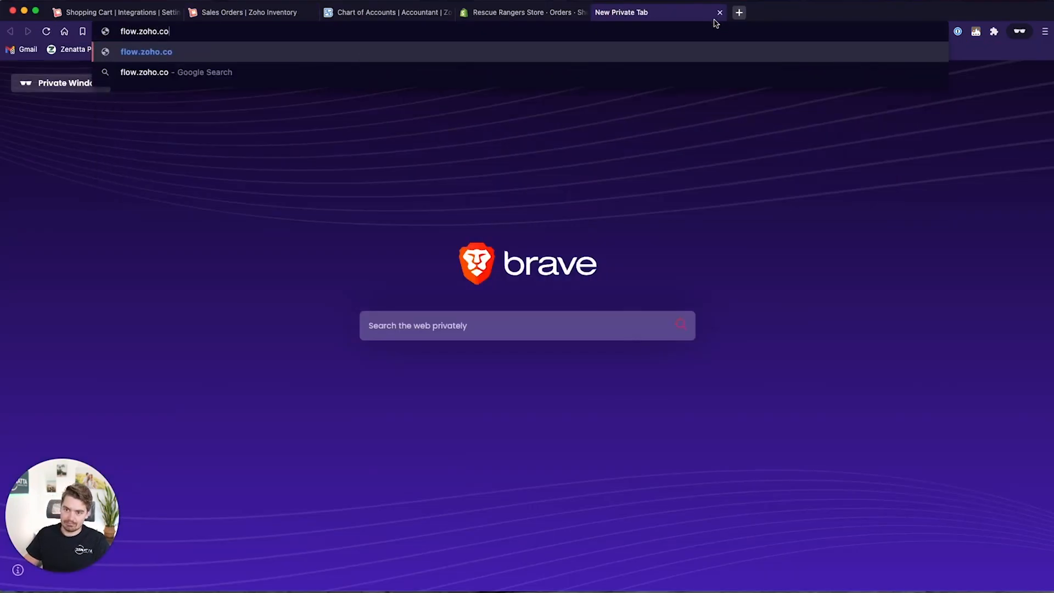
{"action": "key", "text": "Return"}
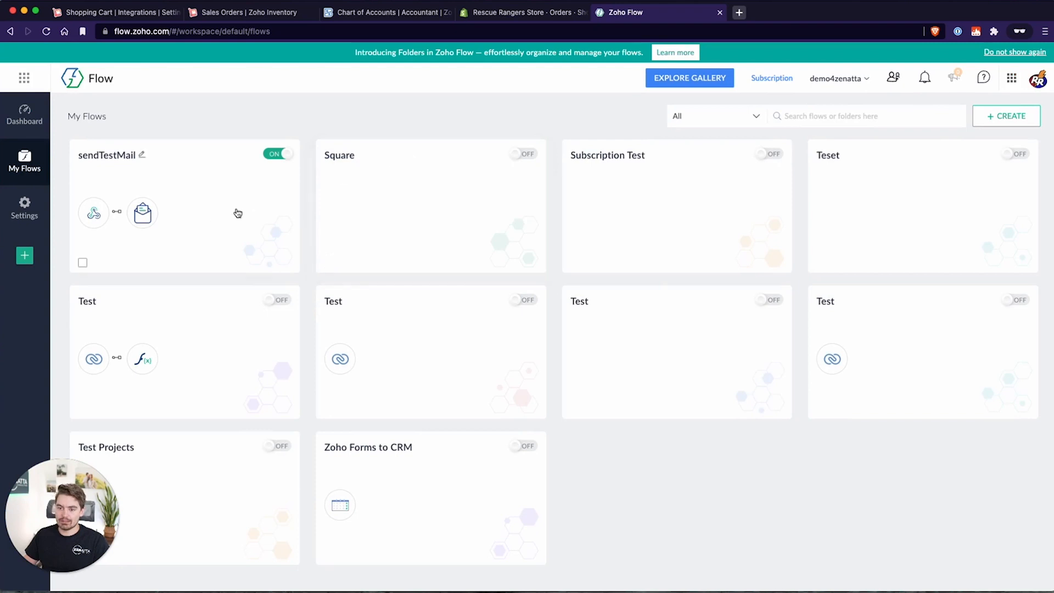
Create a new flow named "Shopify Order Fulfilled" without a description
{"action": "left_click", "coordinate": [1005, 117]}
{"action": "left_click", "coordinate": [982, 144]}
{"action": "type", "text": "Shooi"}
{"action": "key", "text": "BackSpace"}
{"action": "key", "text": "BackSpace"}
{"action": "type", "text": "pifyu"}
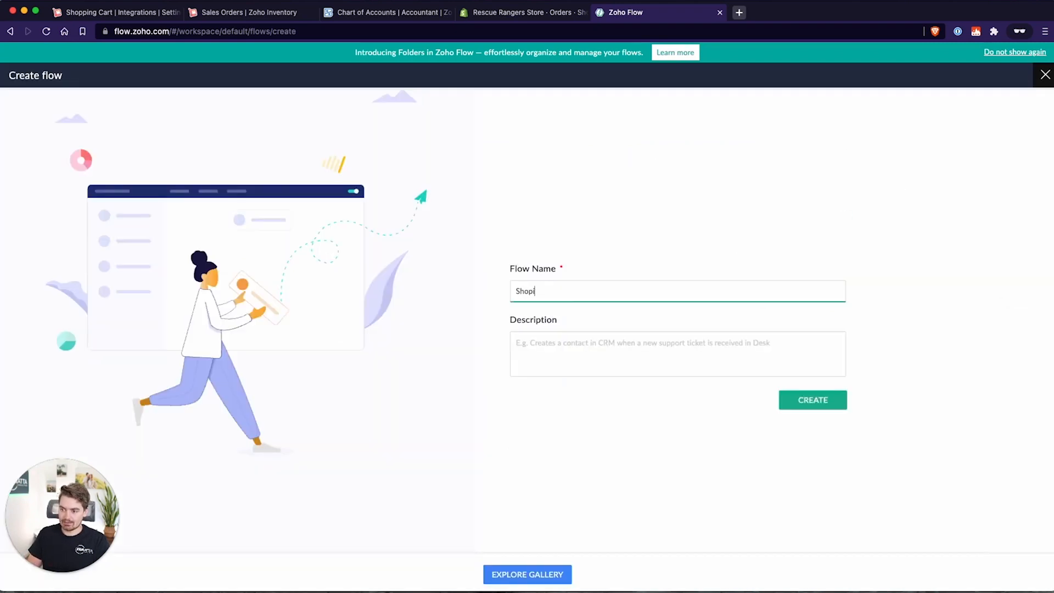
{"action": "key", "text": "BackSpace"}
{"action": "key", "text": "BackSpace"}
{"action": "type", "text": "Order "}
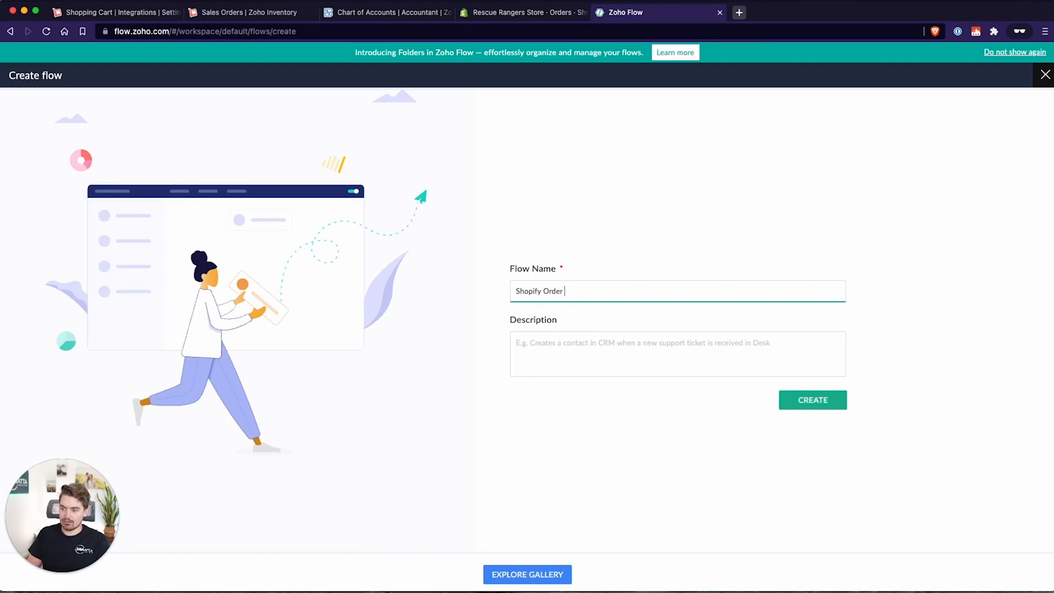
{"action": "type", "text": "Fulfilled"}
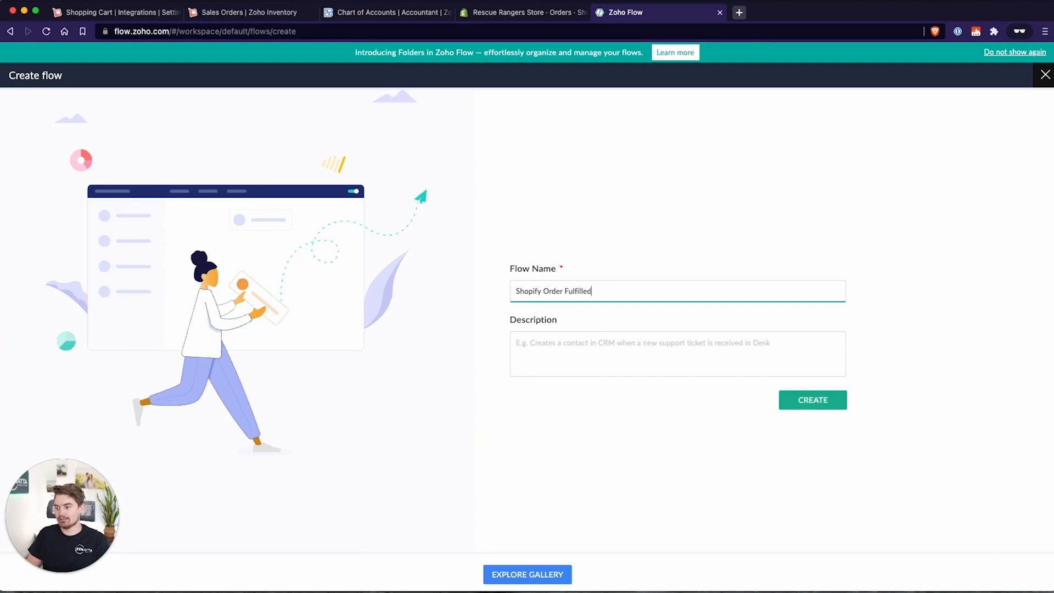
{"action": "left_click", "coordinate": [736, 468]}
{"action": "left_click", "coordinate": [808, 403]}
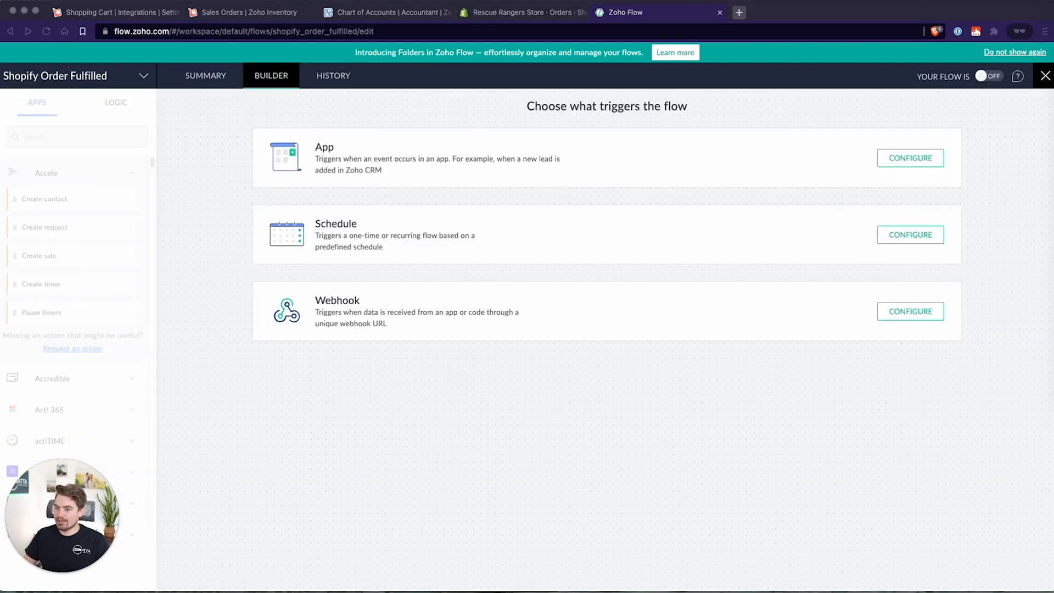
Configure an app trigger for the flow and choose Shopify as the app
{"action": "left_click", "coordinate": [898, 165]}
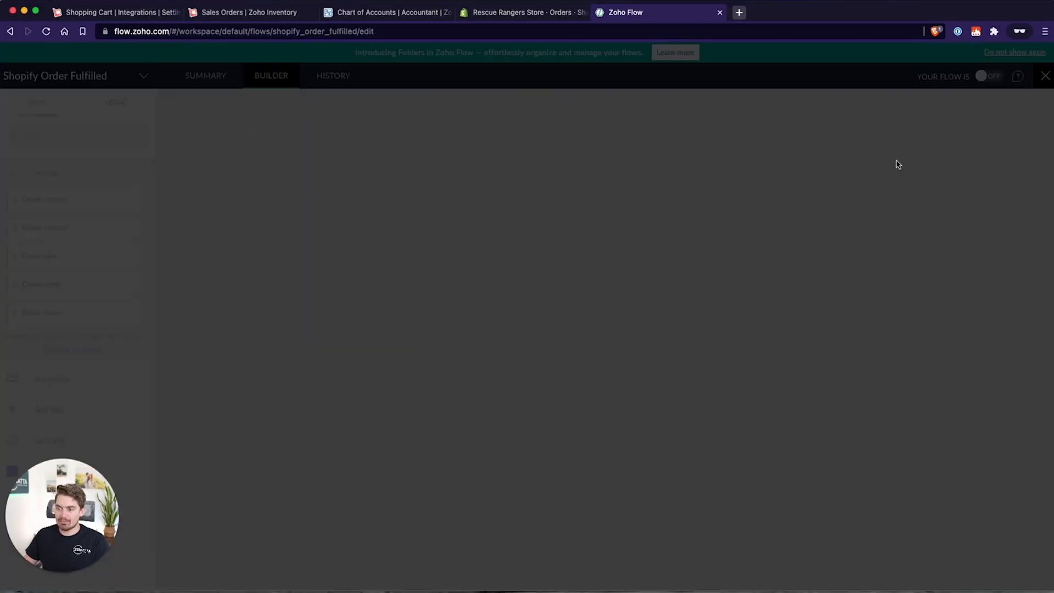
{"action": "left_click", "coordinate": [384, 94]}
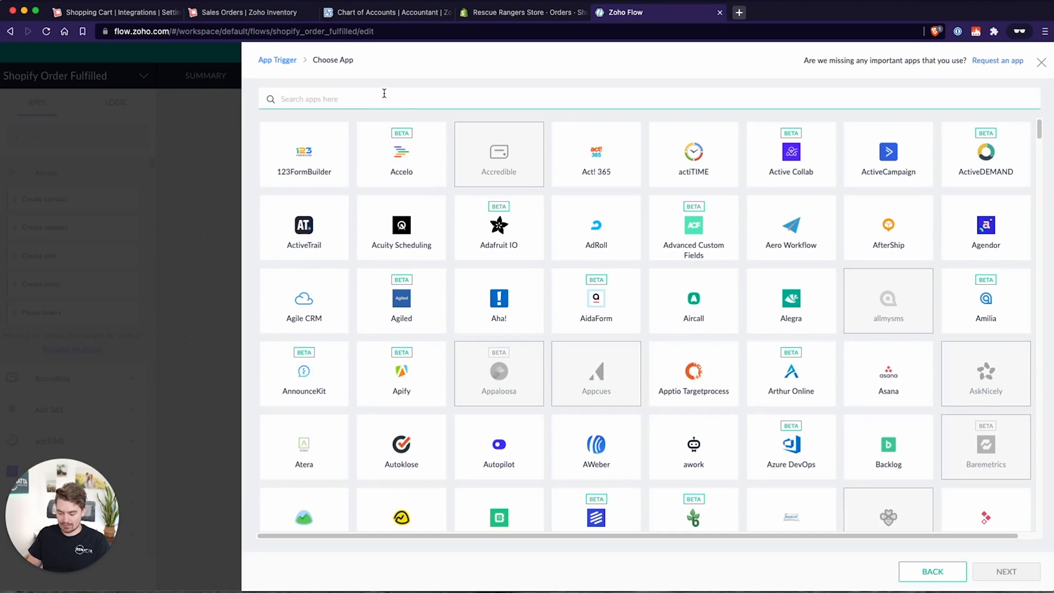
{"action": "type", "text": "shop"}
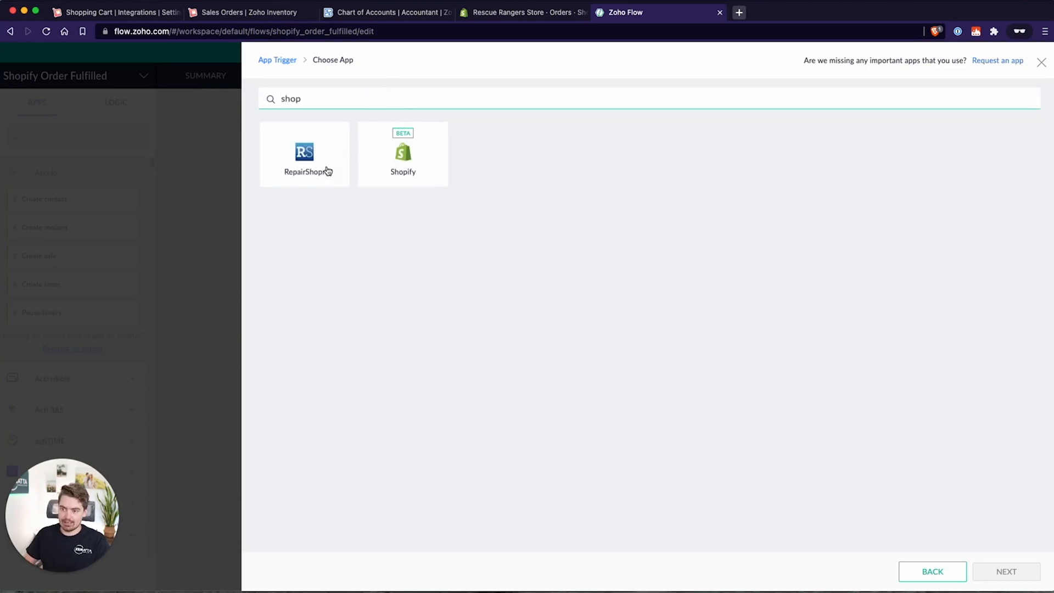
{"action": "left_click", "coordinate": [412, 169]}
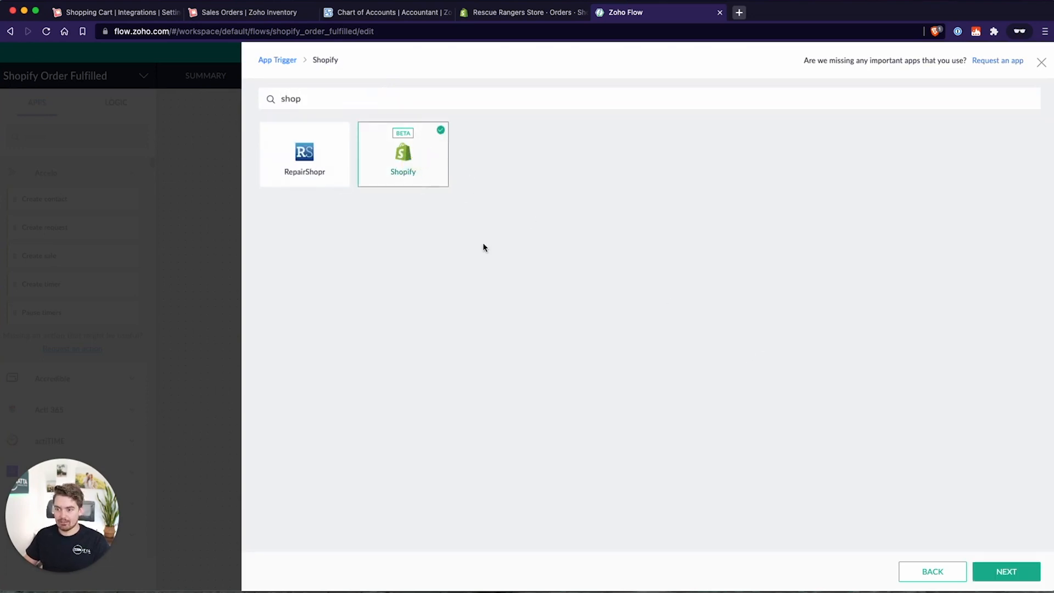
{"action": "left_click", "coordinate": [1004, 580]}
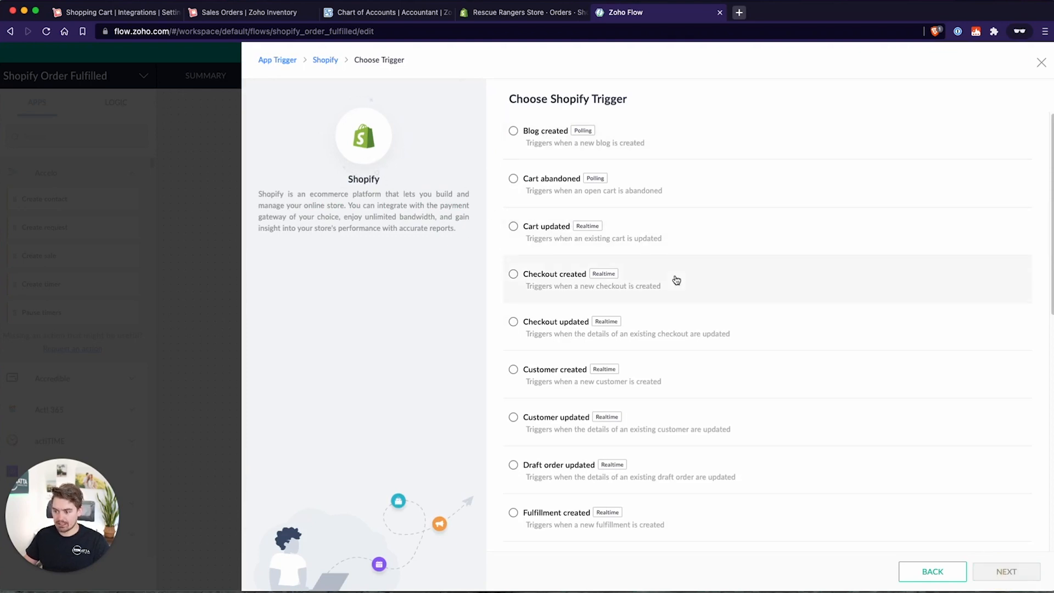
Choose "Fulfillment created" as the Shopify trigger and proceed to its configuration
{"action": "scroll", "coordinate": [681, 352], "scroll_direction": "down", "scroll_amount": 1}
{"action": "scroll", "coordinate": [693, 386], "scroll_direction": "down", "scroll_amount": 1}
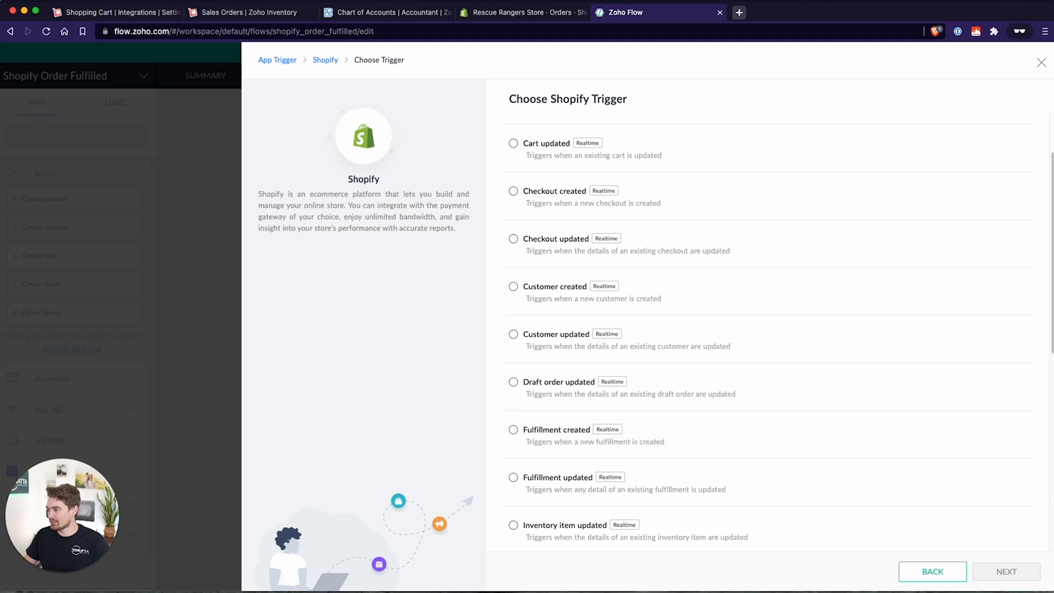
{"action": "left_click", "coordinate": [520, 434]}
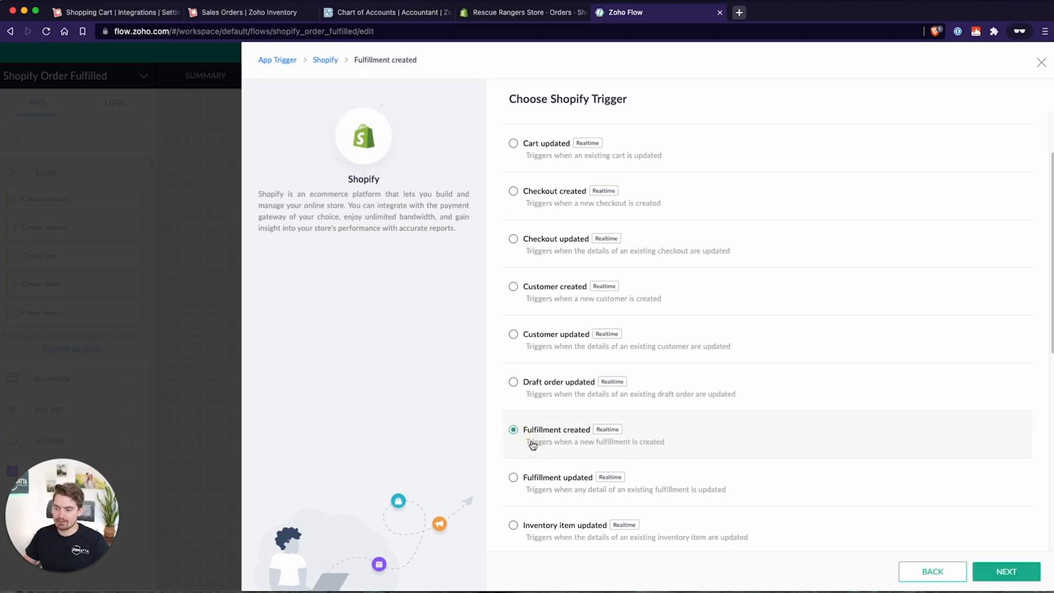
{"action": "left_click", "coordinate": [1013, 574]}
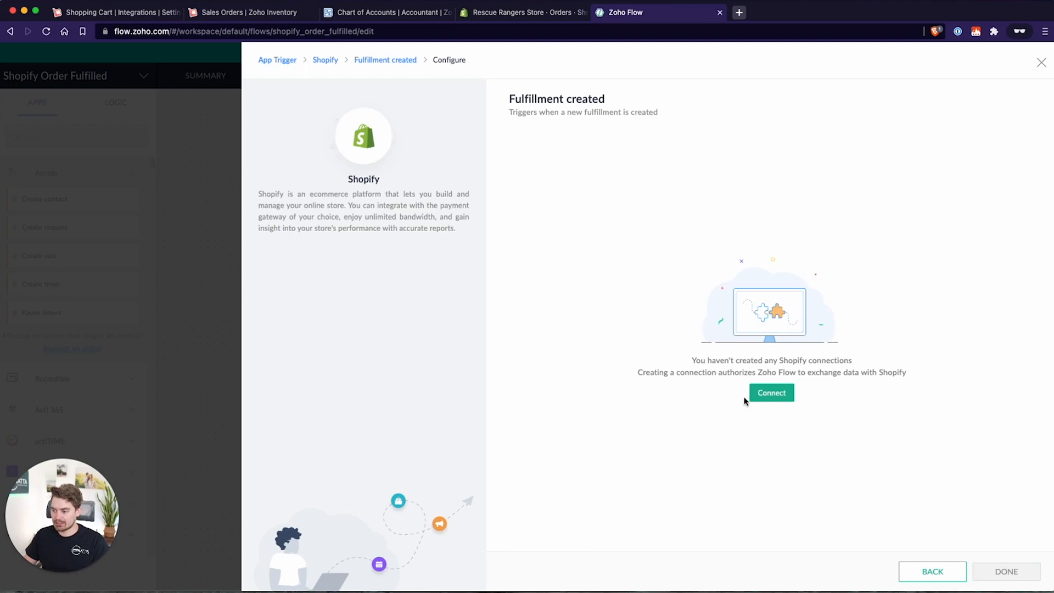
Start a new Shopify connection and set its Shop ID to rescue-rangers-store, copied from the store's admin URL
{"action": "left_click", "coordinate": [770, 402]}
{"action": "left_click", "coordinate": [569, 282]}
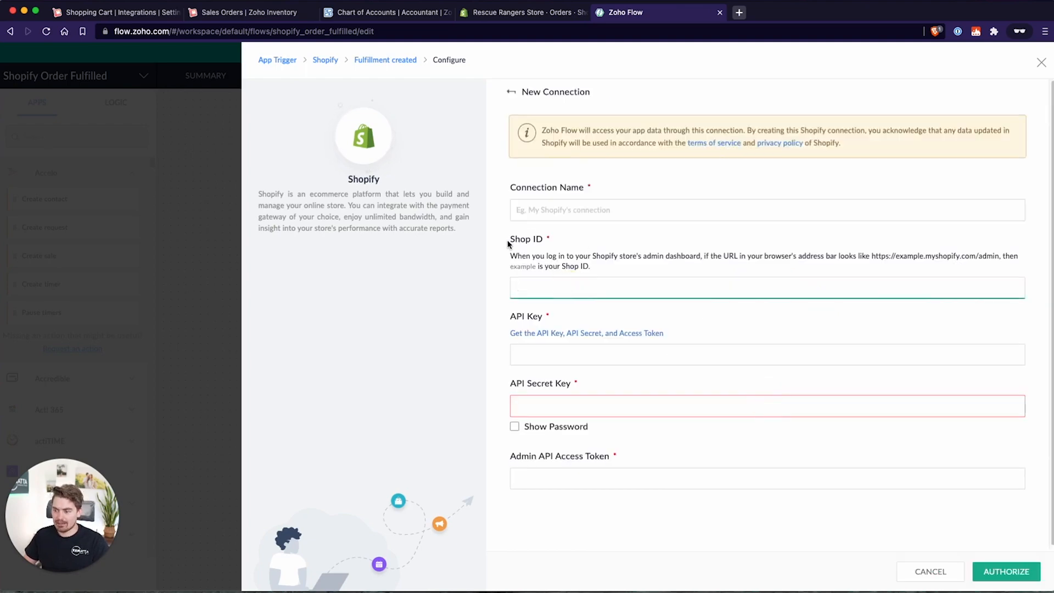
{"action": "left_click", "coordinate": [531, 244]}
{"action": "left_click", "coordinate": [529, 287]}
{"action": "left_click", "coordinate": [465, 8]}
{"action": "double_click", "coordinate": [244, 32]}
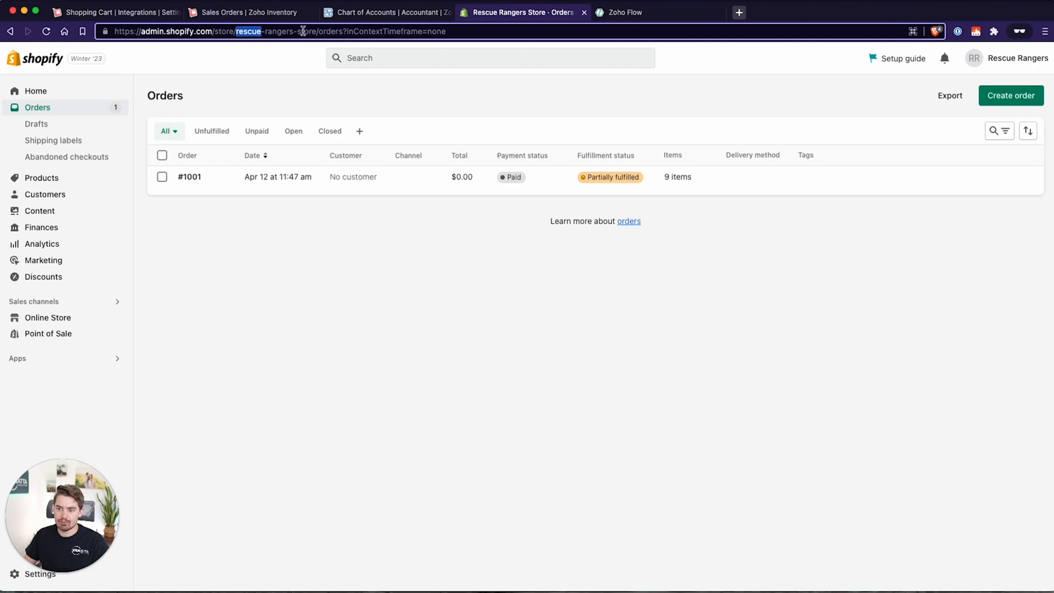
{"action": "left_click_drag", "start_coordinate": [316, 32], "coordinate": [236, 31]}
{"action": "key", "text": "super+c"}
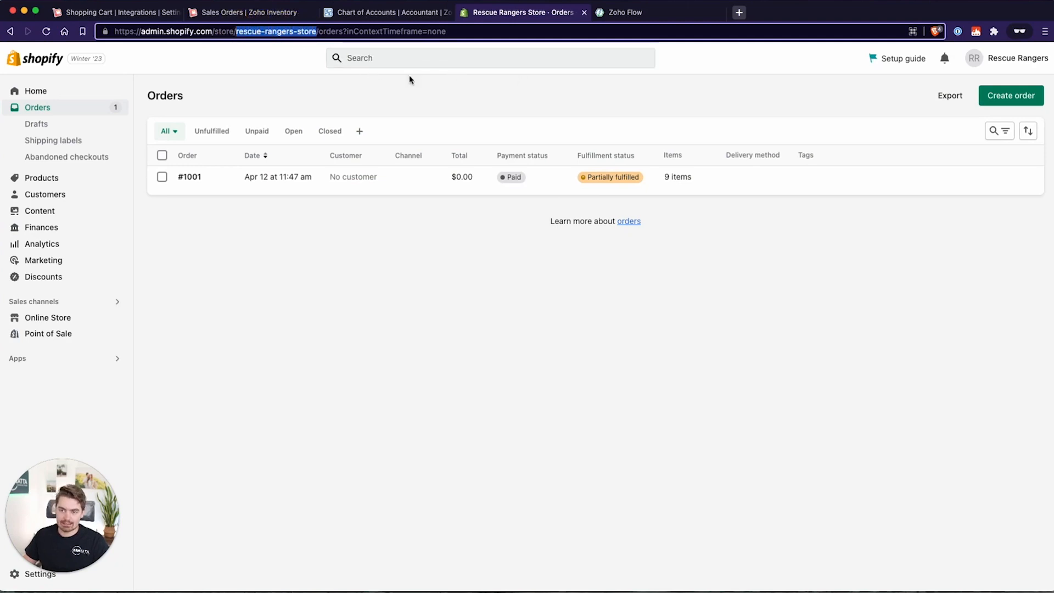
{"action": "left_click", "coordinate": [624, 13]}
{"action": "key", "text": "super+v"}
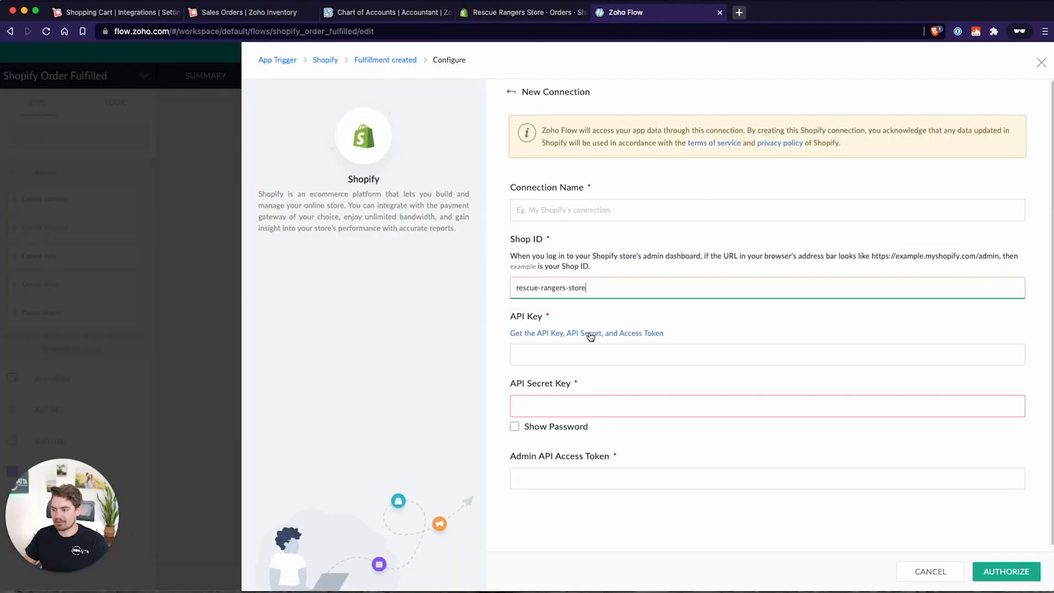
Switch to the Shopify admin and open app development from the store's app and sales channel settings
{"action": "left_click", "coordinate": [550, 356]}
{"action": "left_click", "coordinate": [700, 316]}
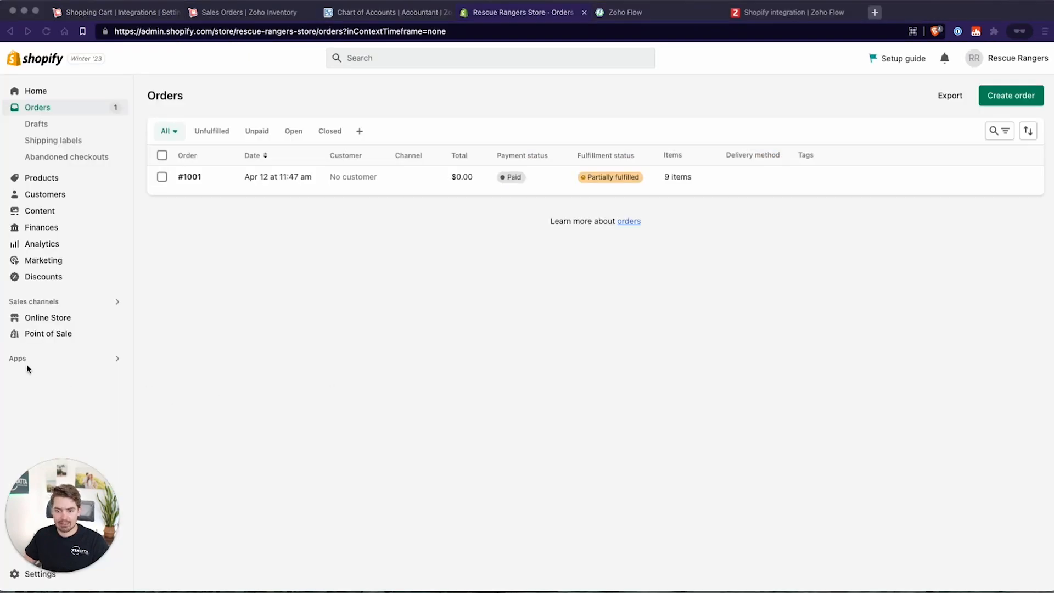
{"action": "left_click", "coordinate": [26, 360]}
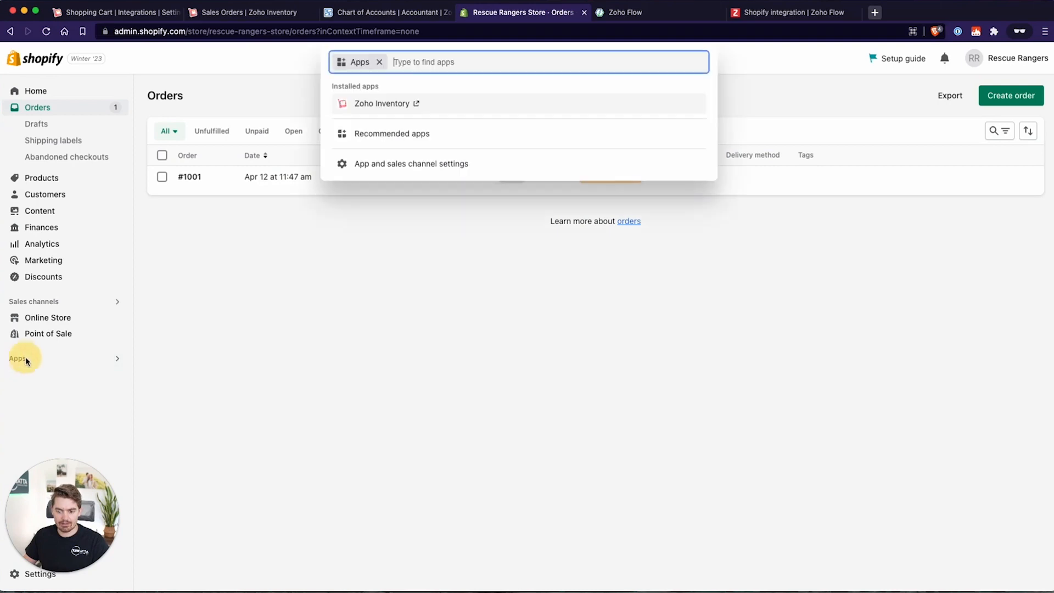
{"action": "left_click", "coordinate": [420, 168]}
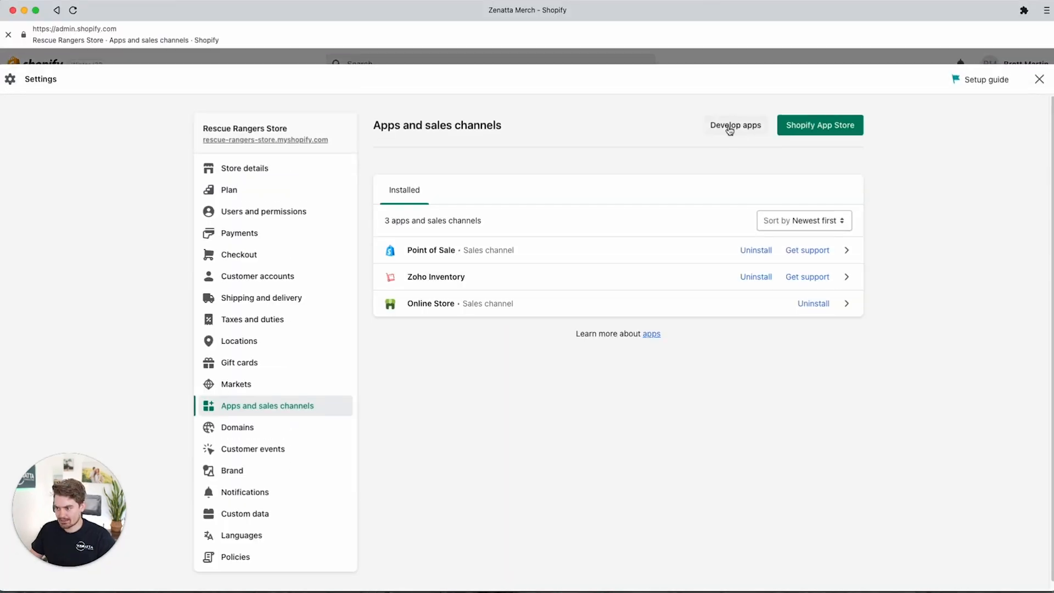
{"action": "left_click", "coordinate": [731, 132]}
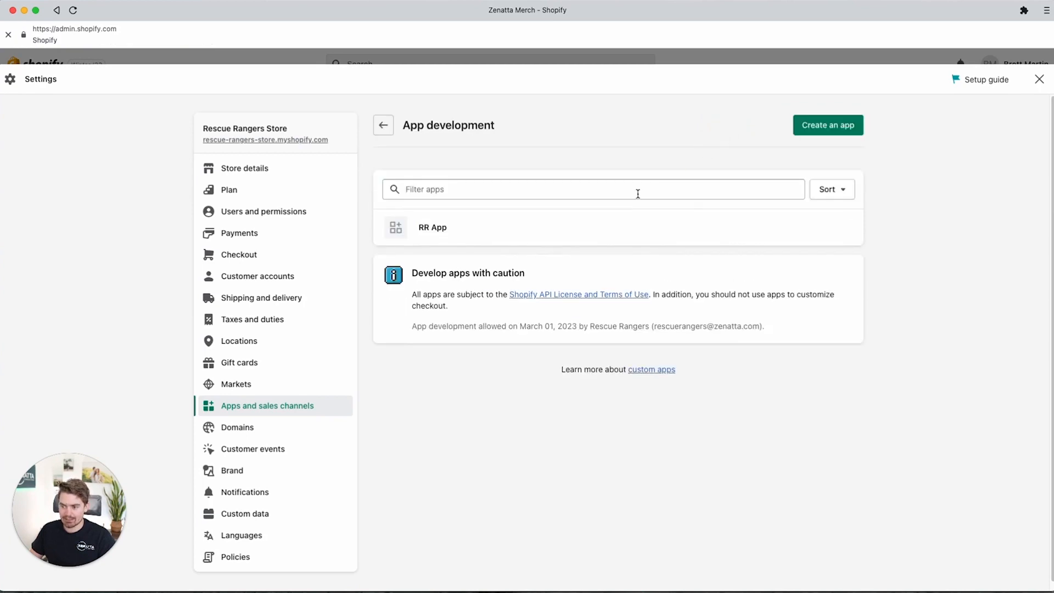
Create a custom Shopify app named "Zoho Flow", keeping the preselected app developer
{"action": "left_click", "coordinate": [599, 190]}
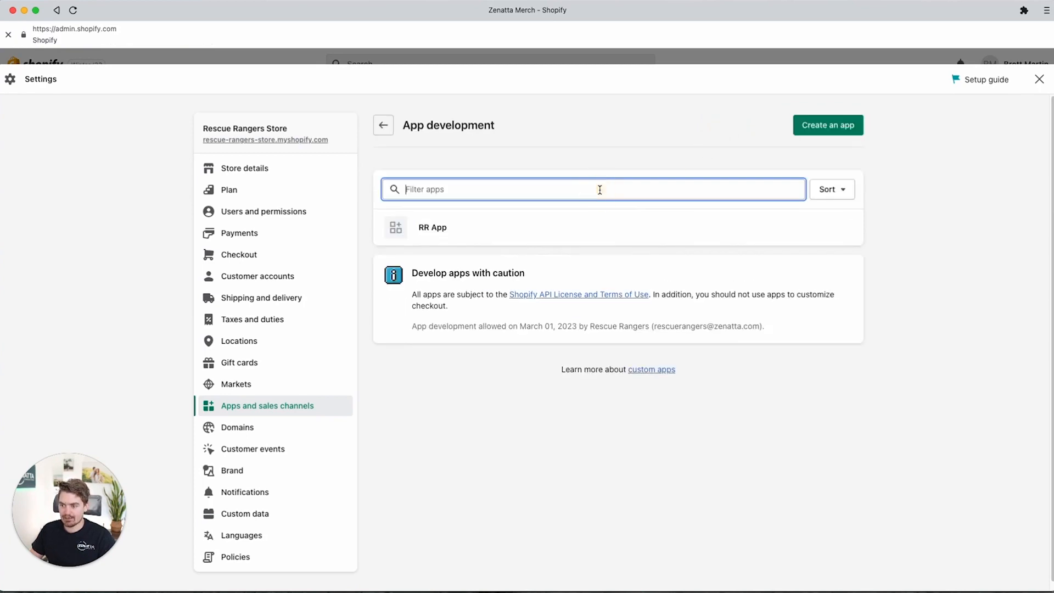
{"action": "left_click", "coordinate": [835, 125]}
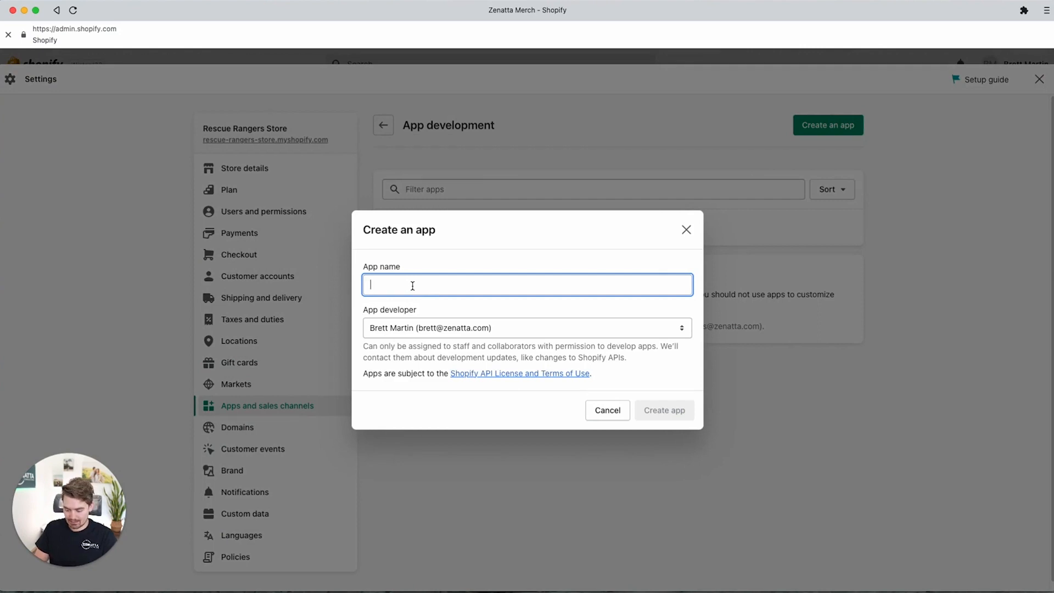
{"action": "type", "text": "Zoho Flow"}
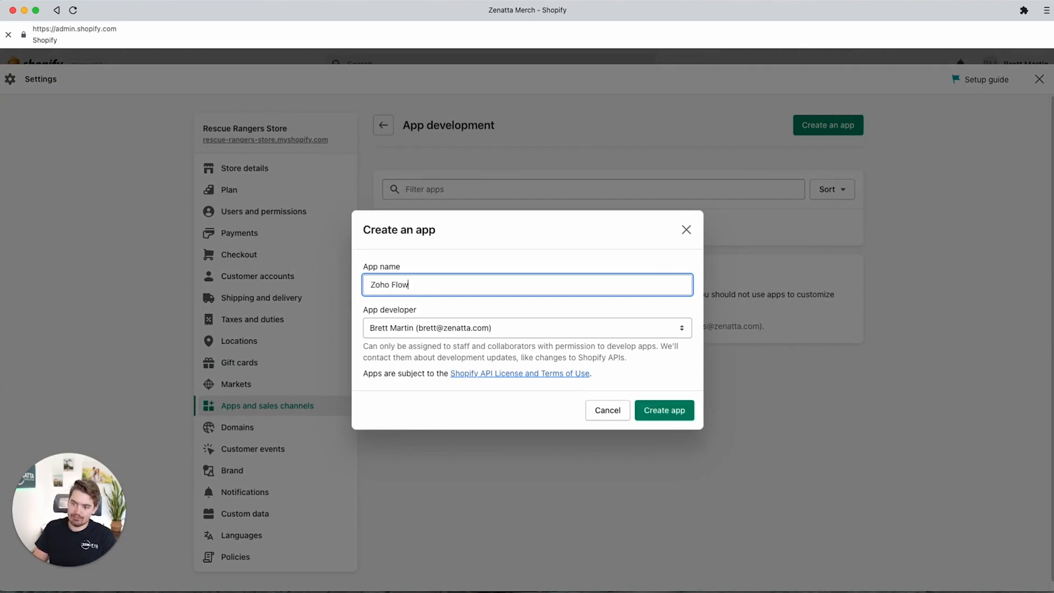
{"action": "left_click", "coordinate": [662, 411]}
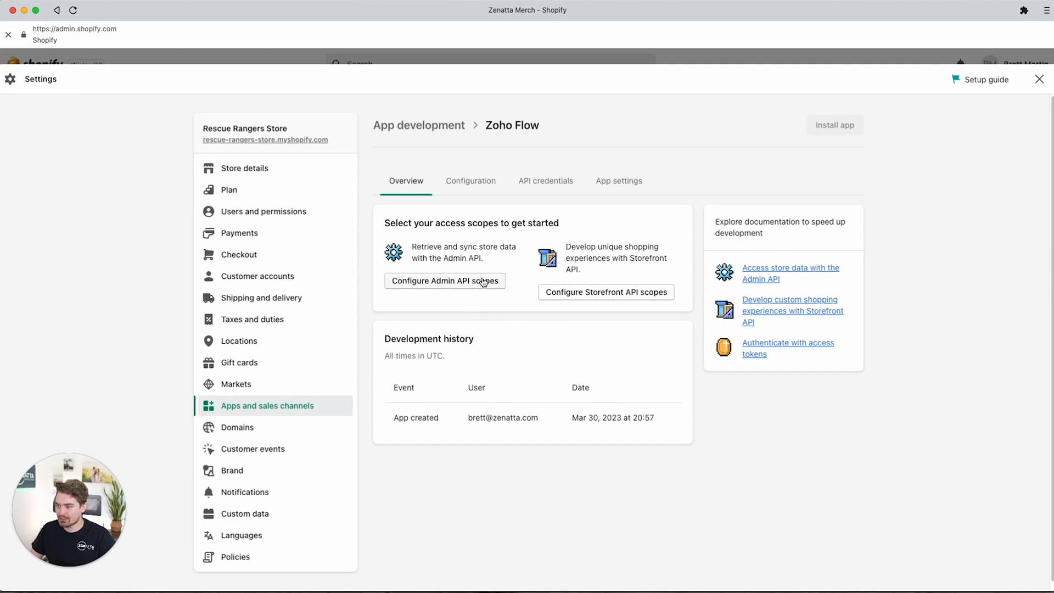
Copy the API key from the new app's API credentials into the API Key field of the Zoho Flow connection
{"action": "left_click", "coordinate": [543, 181]}
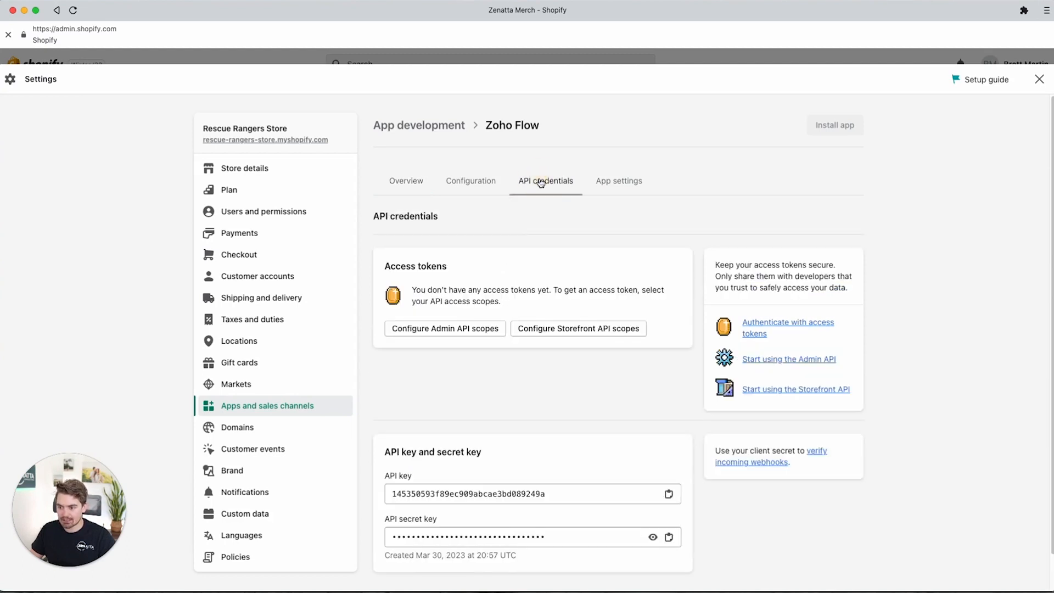
{"action": "scroll", "coordinate": [470, 315], "scroll_direction": "down", "scroll_amount": 2}
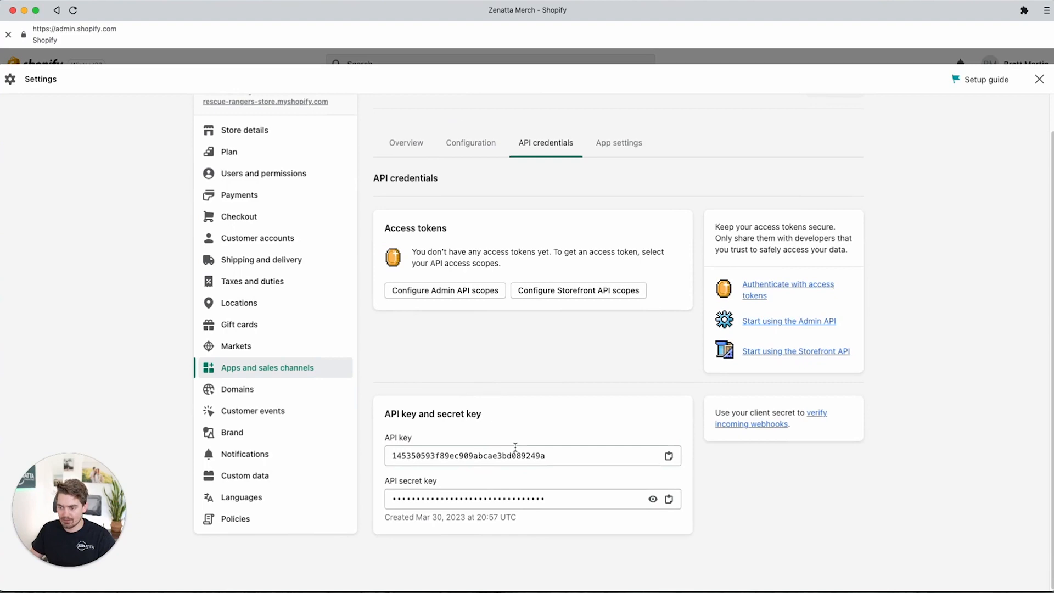
{"action": "left_click", "coordinate": [501, 454]}
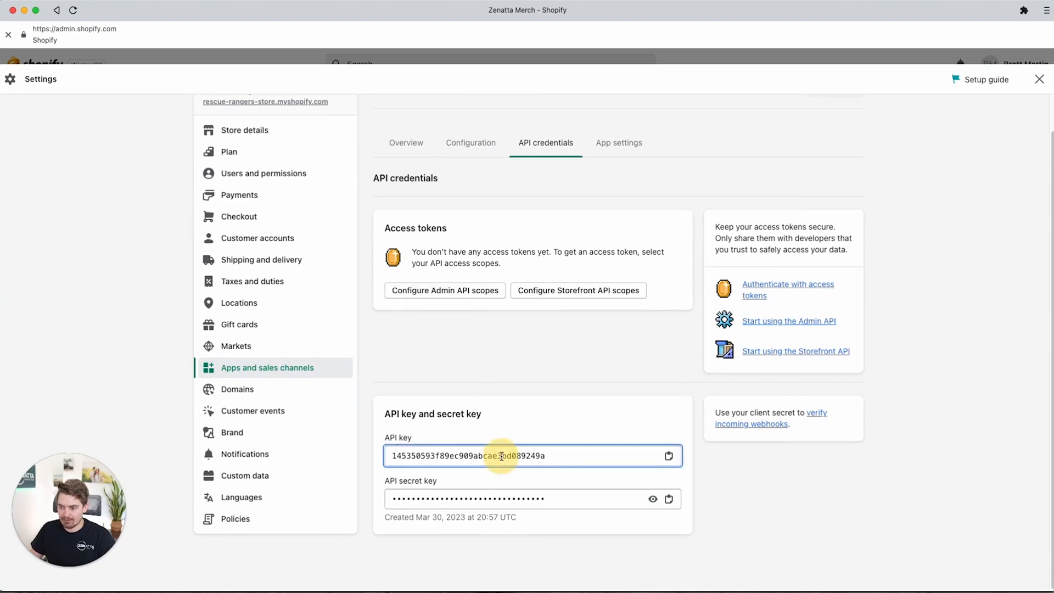
{"action": "double_click", "coordinate": [552, 456]}
{"action": "key", "text": "super+c"}
{"action": "key", "text": "F11"}
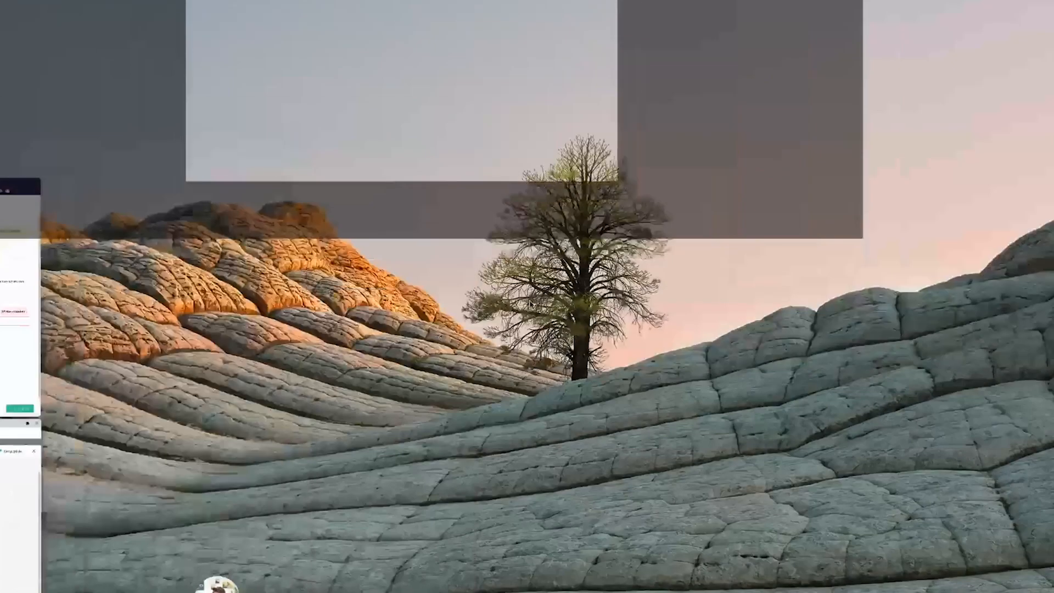
{"action": "key", "text": "F11"}
{"action": "left_click", "coordinate": [571, 356]}
{"action": "key", "text": "super+v"}
Copy the app's API secret key from Shopify into the API Secret Key field of the Zoho Flow connection
{"action": "key", "text": "F11"}
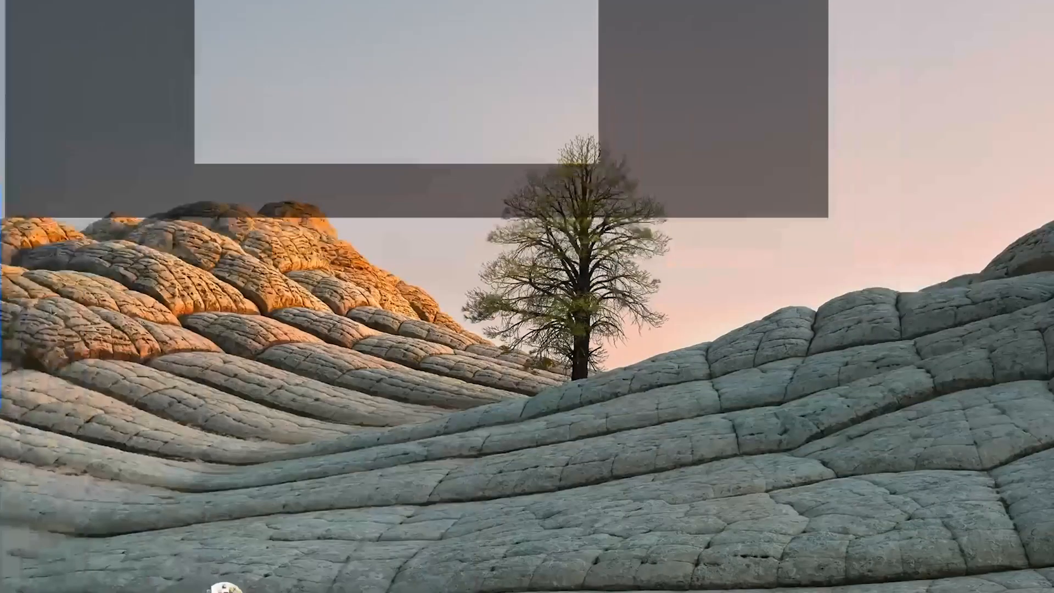
{"action": "key", "text": "F11"}
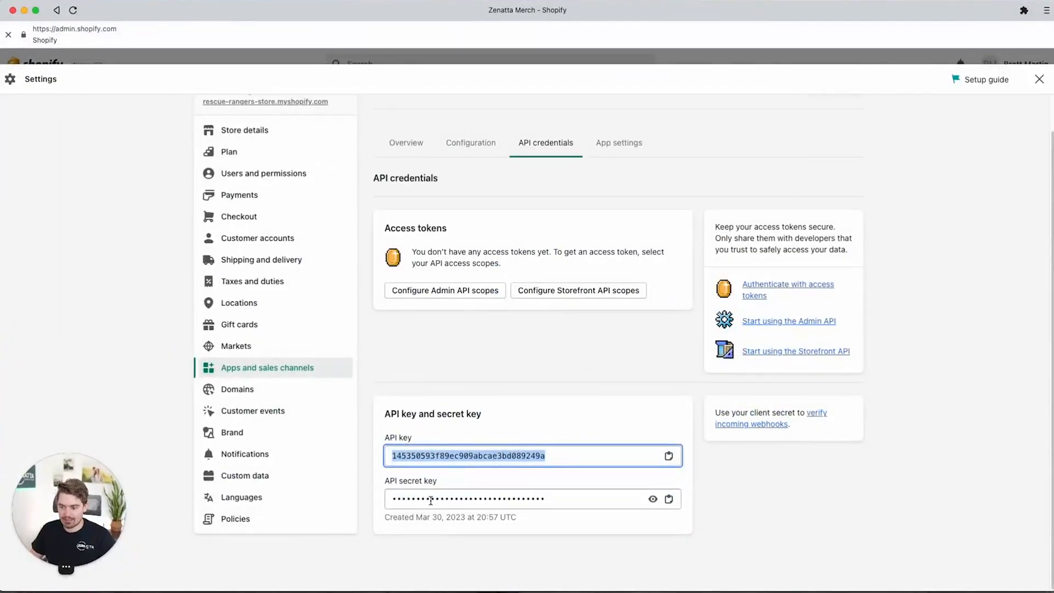
{"action": "double_click", "coordinate": [431, 499]}
{"action": "key", "text": "F11"}
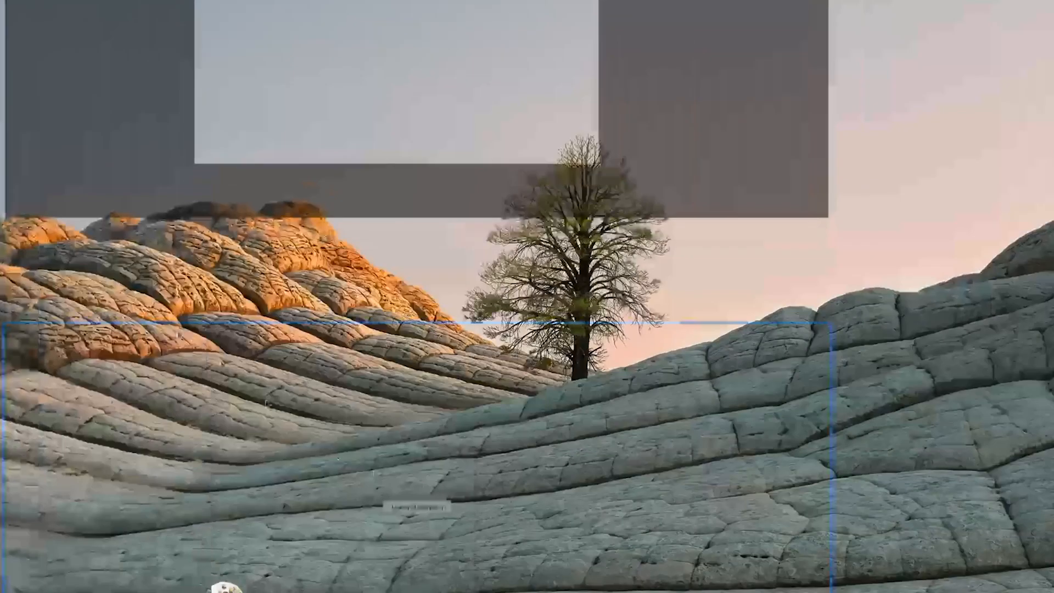
{"action": "key", "text": "F11"}
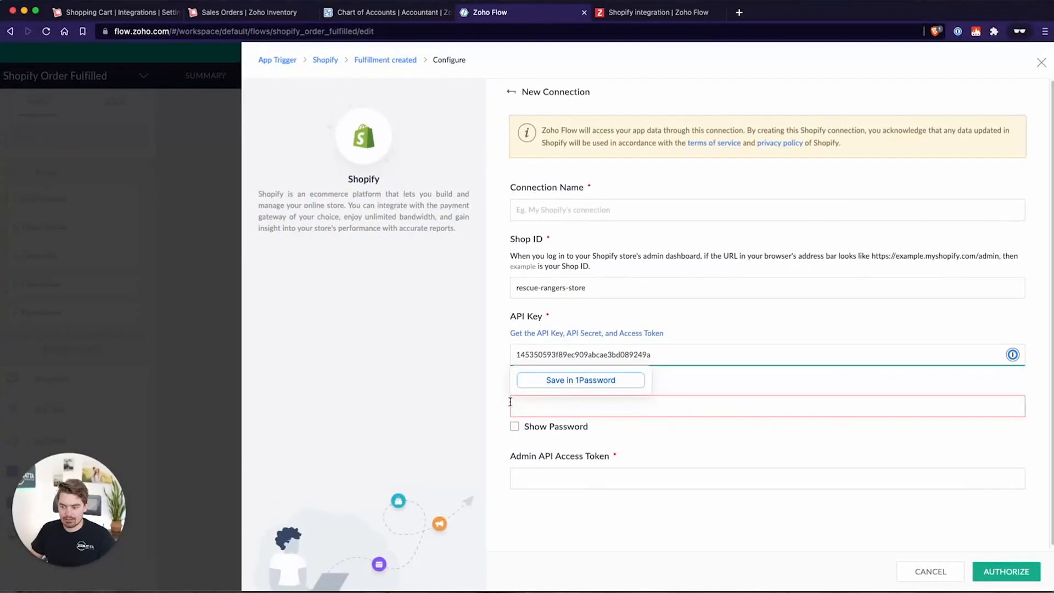
{"action": "left_click", "coordinate": [536, 400]}
{"action": "key", "text": "super+v"}
{"action": "left_click", "coordinate": [599, 356]}
{"action": "left_click", "coordinate": [470, 356]}
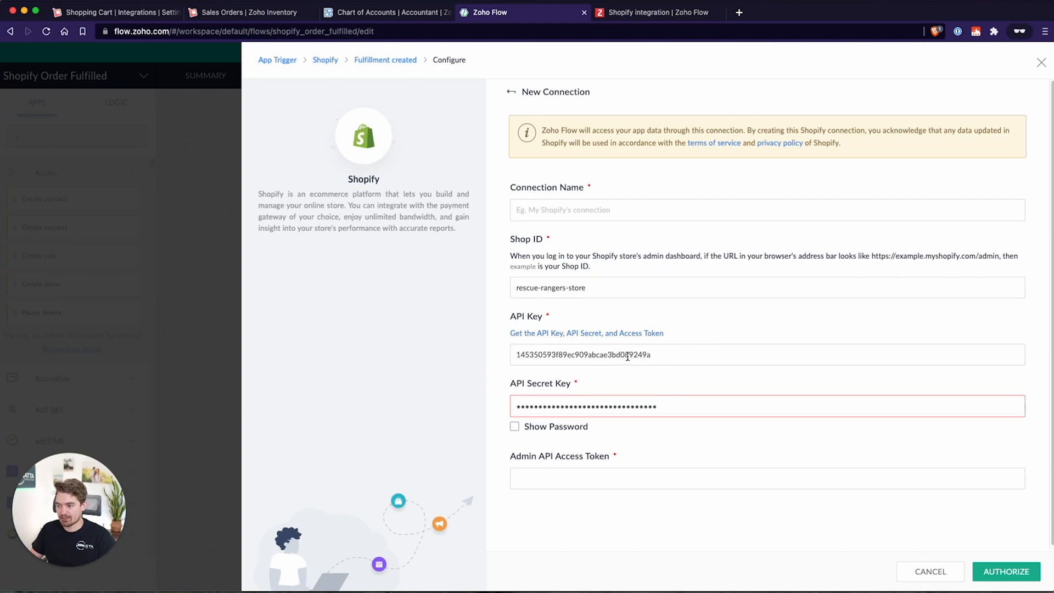
Open the Shopify app's Admin API integration configuration and enable the read_fulfillments scope under Fulfillment services
{"action": "left_click", "coordinate": [542, 479]}
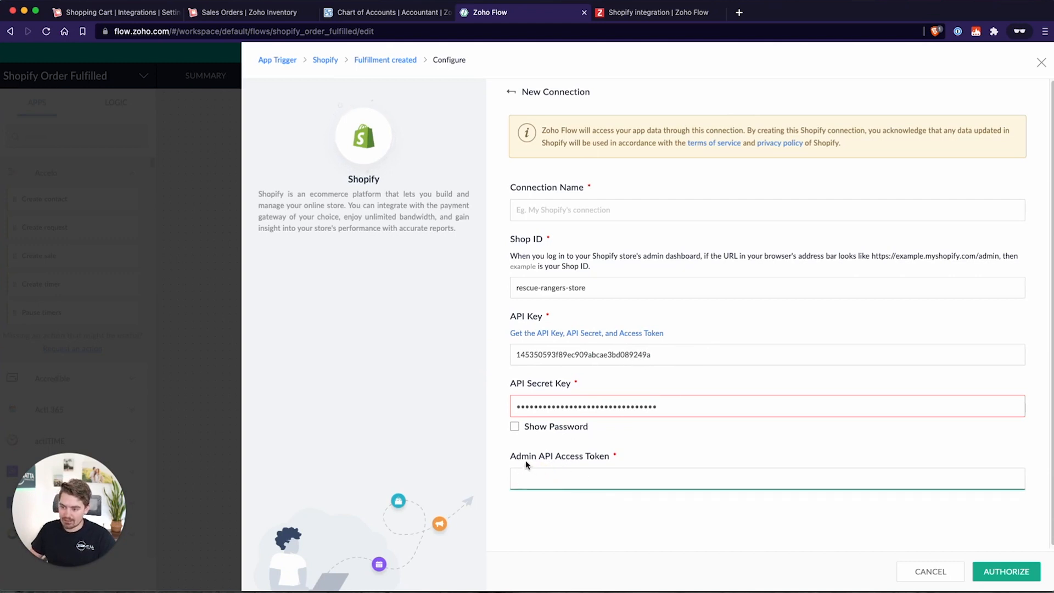
{"action": "left_click_drag", "start_coordinate": [518, 457], "coordinate": [586, 456]}
{"action": "left_click", "coordinate": [558, 483]}
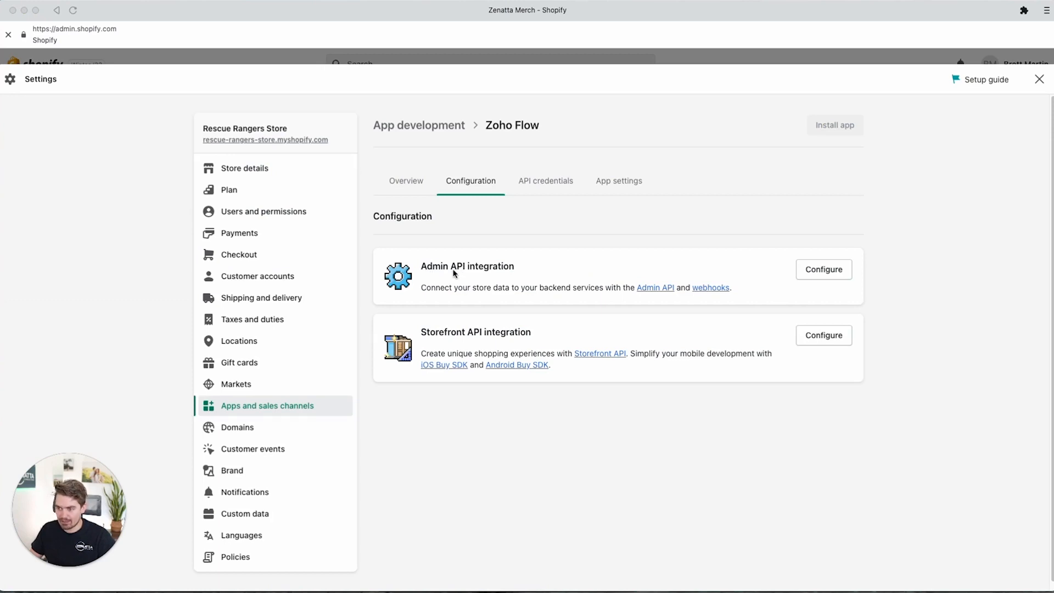
{"action": "left_click", "coordinate": [835, 275]}
{"action": "scroll", "coordinate": [531, 318], "scroll_direction": "down", "scroll_amount": 3}
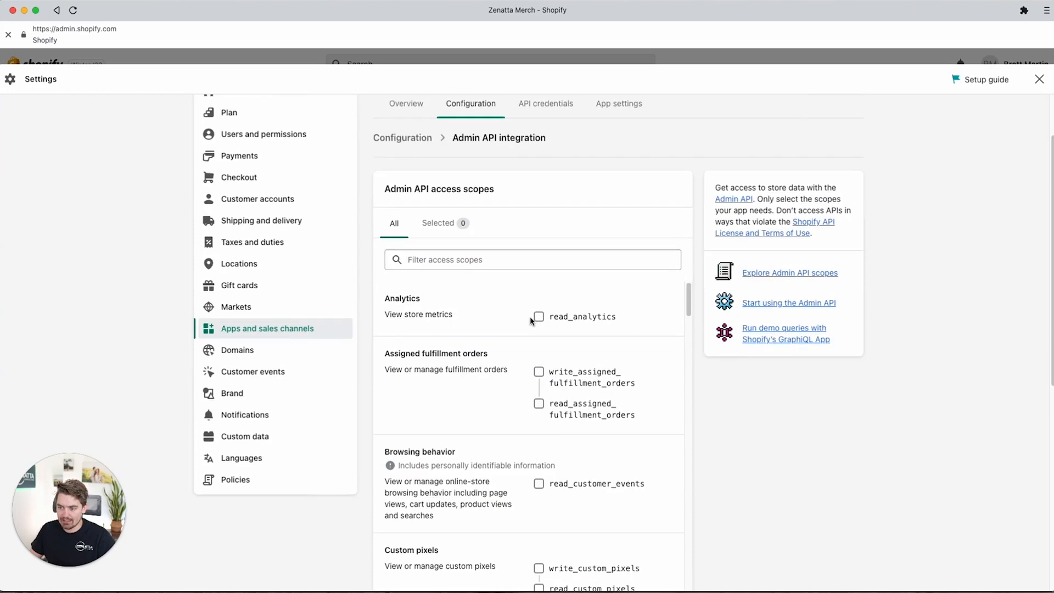
{"action": "scroll", "coordinate": [526, 446], "scroll_direction": "down", "scroll_amount": 6}
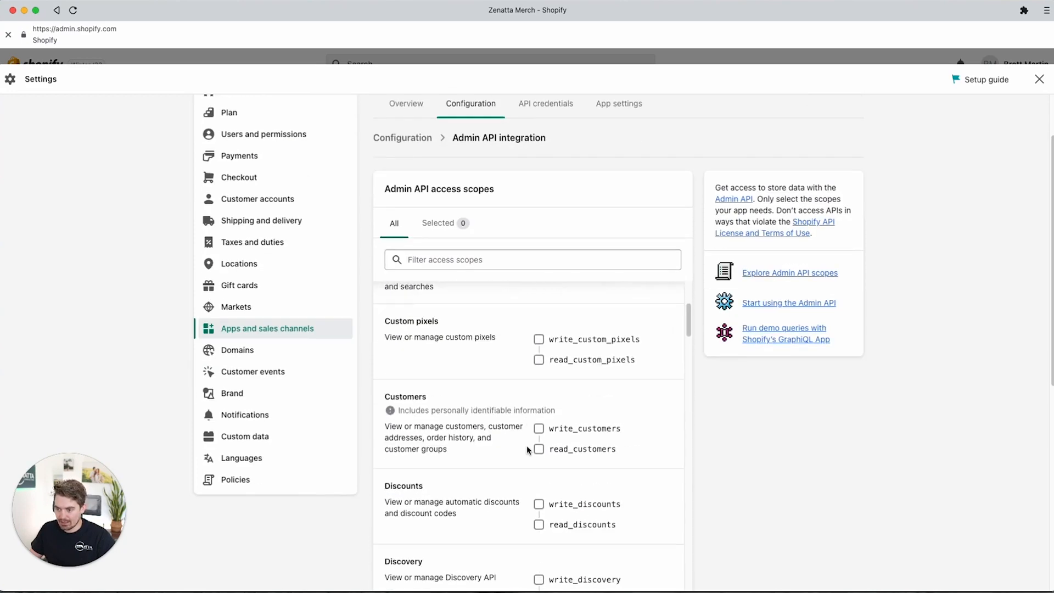
{"action": "scroll", "coordinate": [526, 446], "scroll_direction": "down", "scroll_amount": 5}
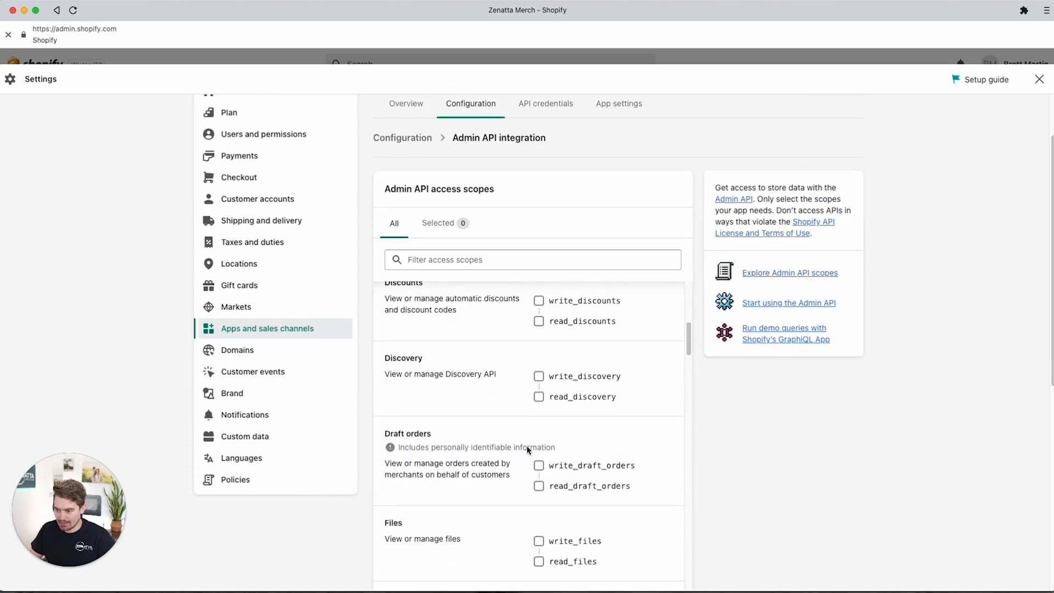
{"action": "scroll", "coordinate": [527, 446], "scroll_direction": "down", "scroll_amount": 4}
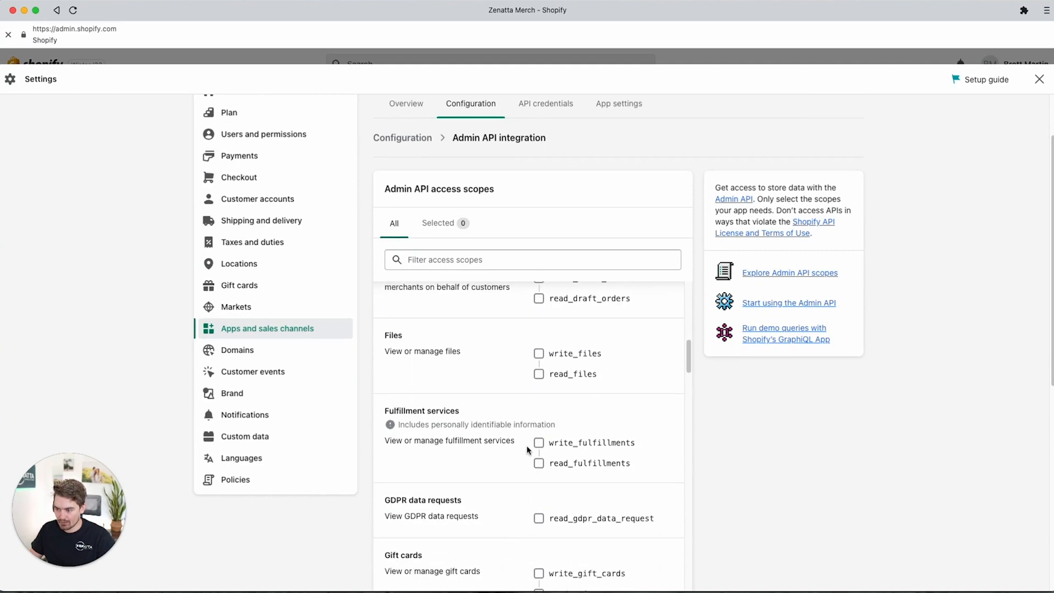
{"action": "left_click", "coordinate": [539, 432]}
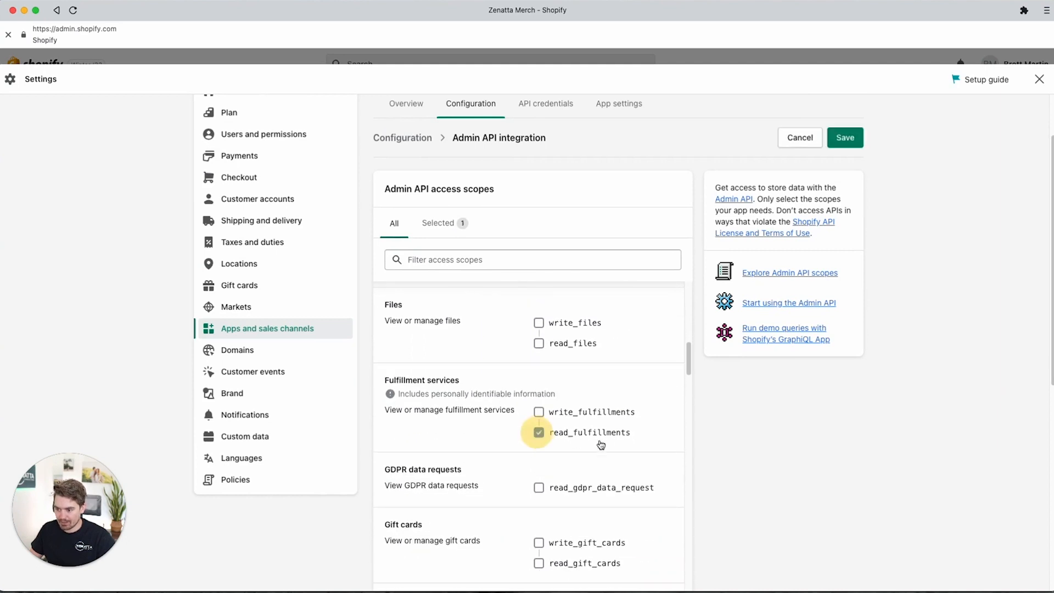
Enable the read_orders scope under Orders in the Admin API access scopes
{"action": "scroll", "coordinate": [560, 449], "scroll_direction": "down", "scroll_amount": 2}
{"action": "scroll", "coordinate": [559, 450], "scroll_direction": "down", "scroll_amount": 4}
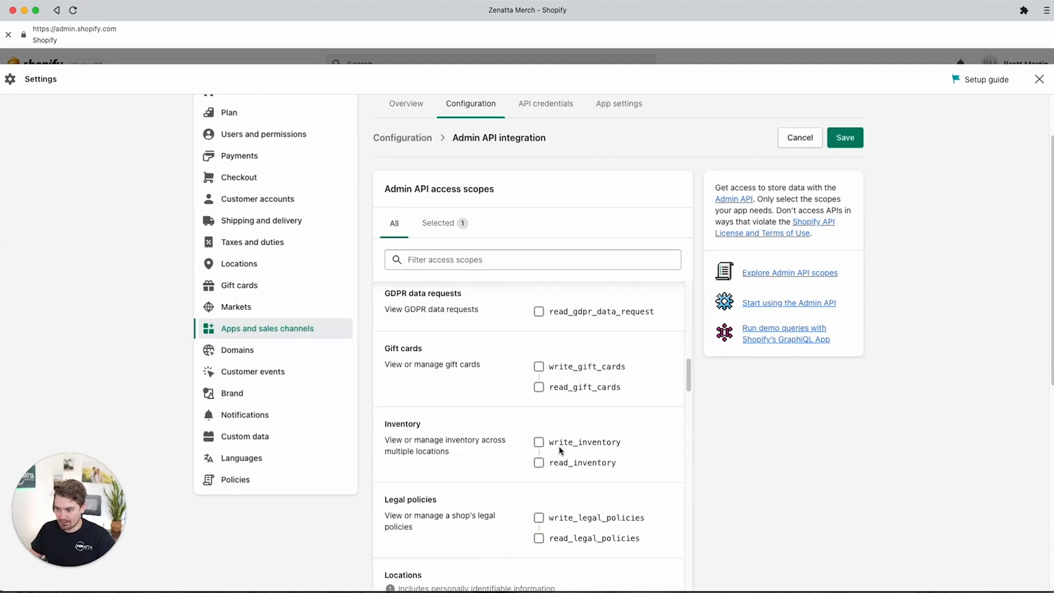
{"action": "scroll", "coordinate": [559, 448], "scroll_direction": "down", "scroll_amount": 3}
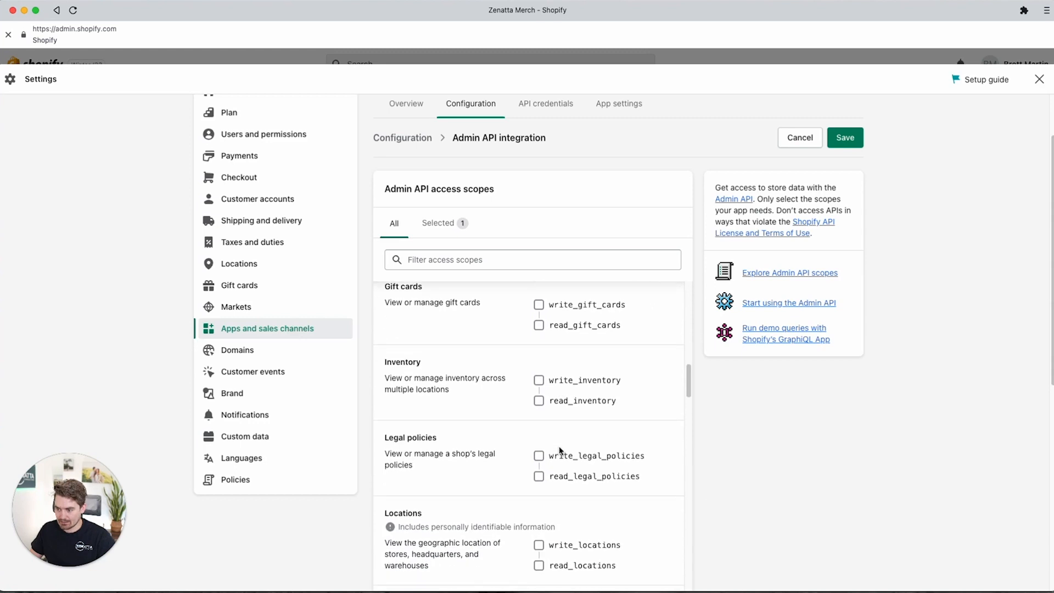
{"action": "scroll", "coordinate": [559, 445], "scroll_direction": "down", "scroll_amount": 4}
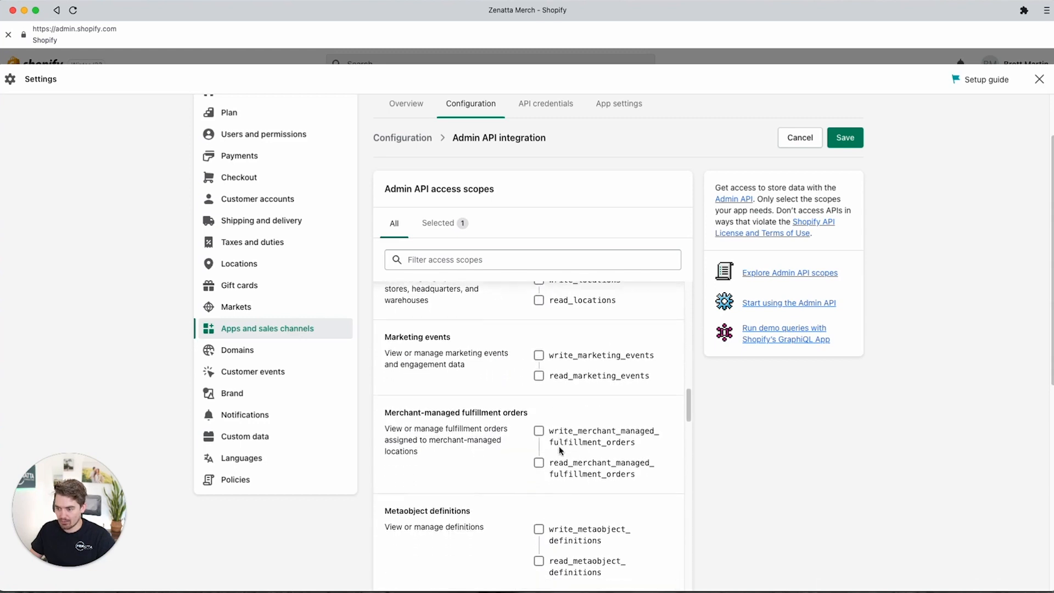
{"action": "scroll", "coordinate": [561, 451], "scroll_direction": "down", "scroll_amount": 6}
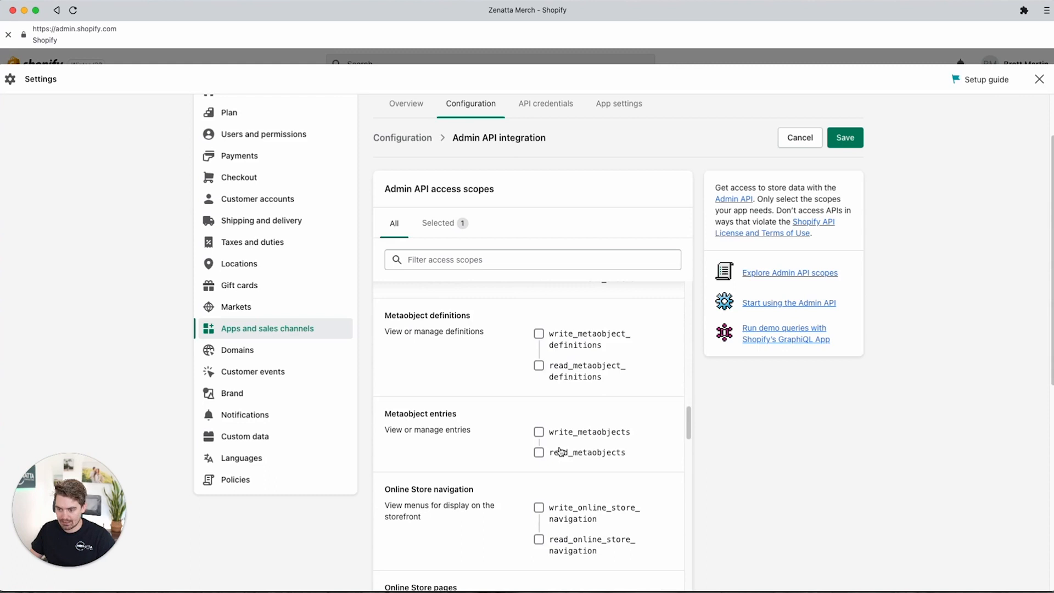
{"action": "scroll", "coordinate": [561, 451], "scroll_direction": "down", "scroll_amount": 5}
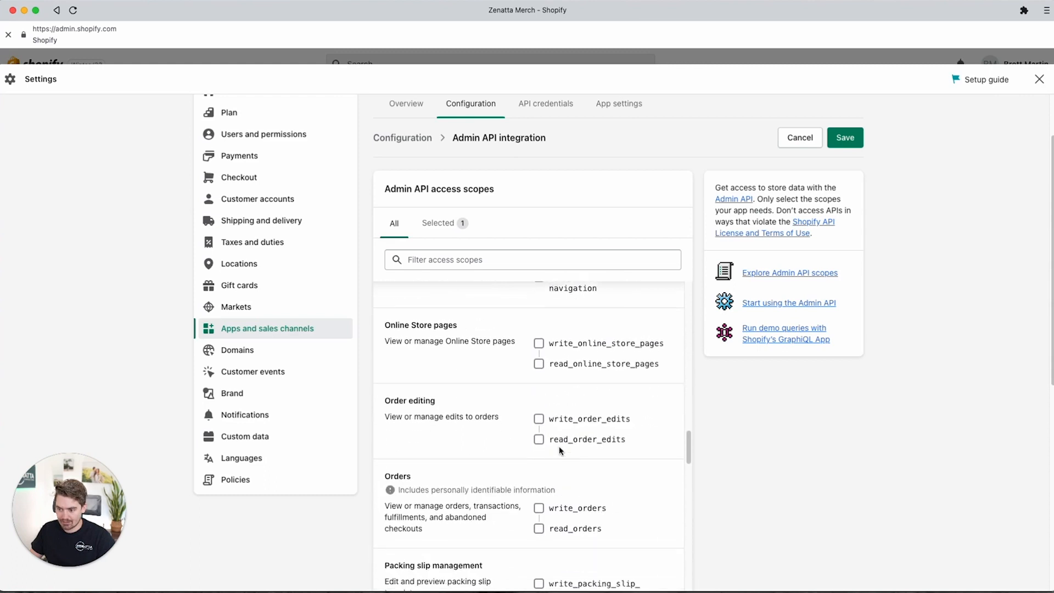
{"action": "left_click", "coordinate": [539, 434]}
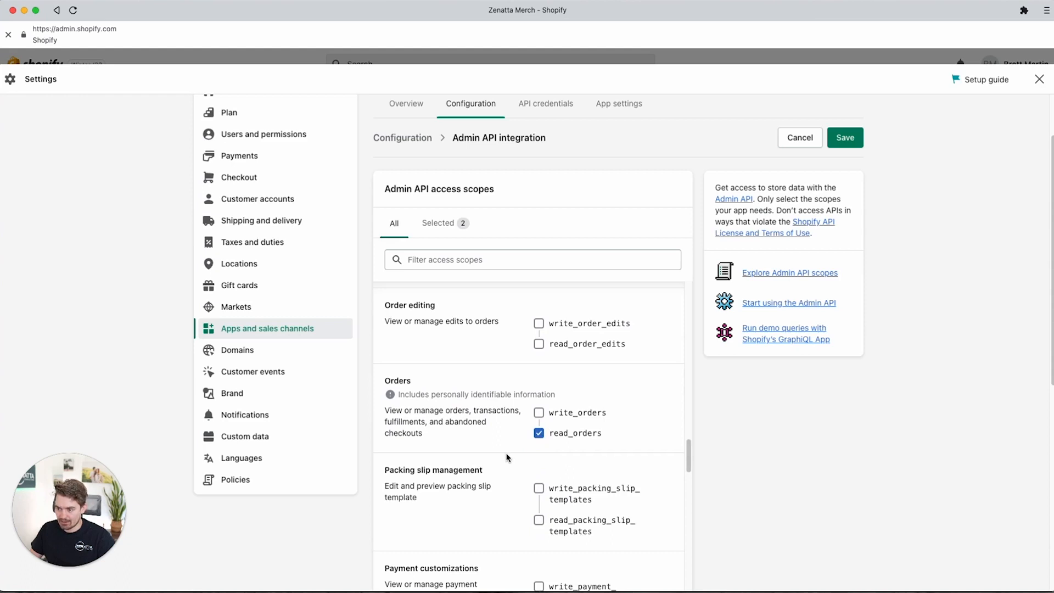
{"action": "scroll", "coordinate": [513, 456], "scroll_direction": "up", "scroll_amount": 3}
{"action": "scroll", "coordinate": [513, 453], "scroll_direction": "down", "scroll_amount": 6}
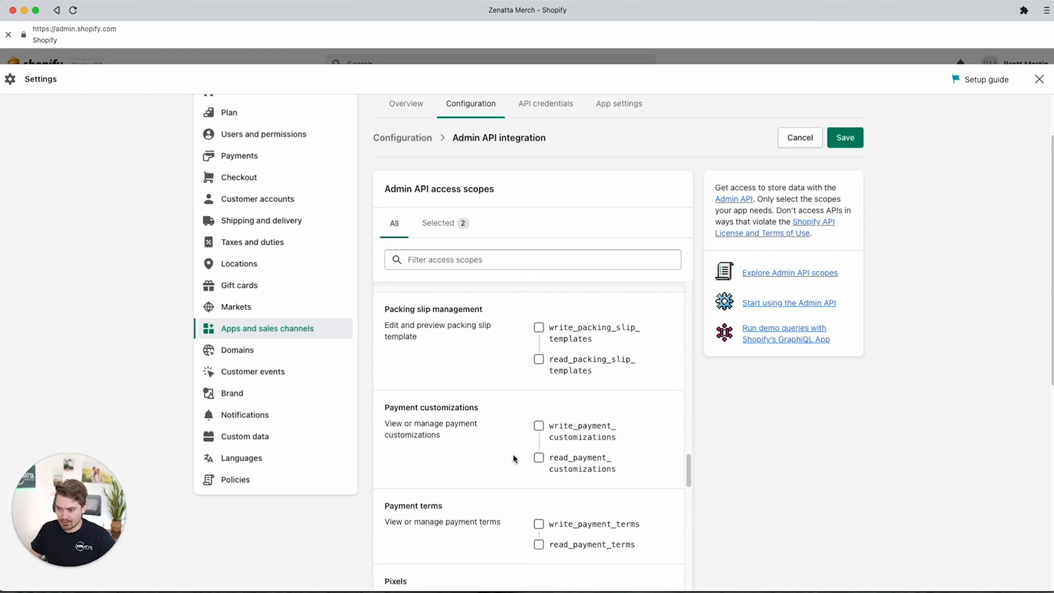
Save the Zoho Flow app's Admin API configuration with the selected access scopes
{"action": "scroll", "coordinate": [513, 453], "scroll_direction": "down", "scroll_amount": 2}
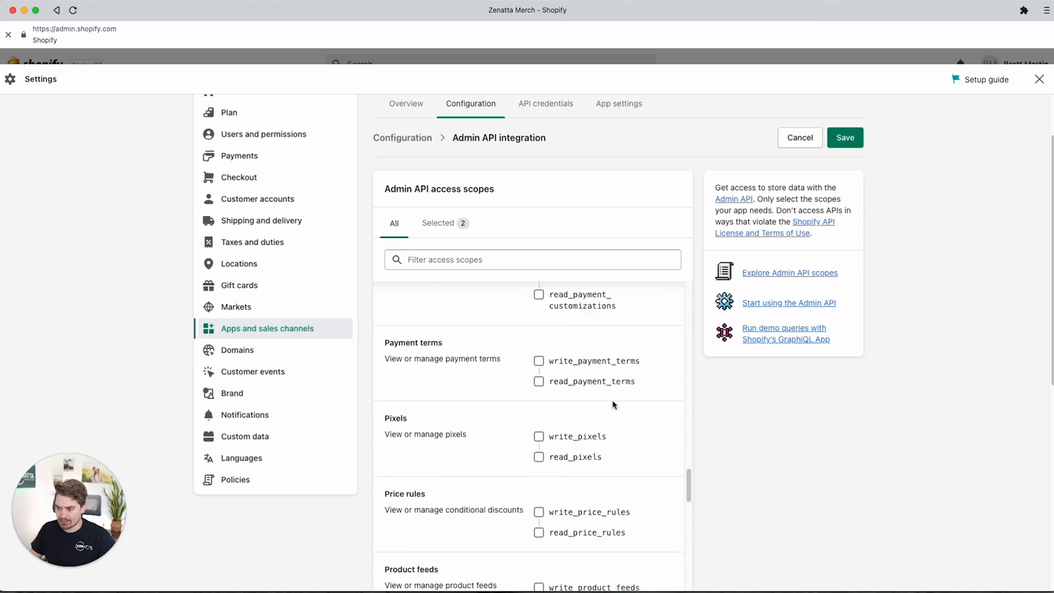
{"action": "left_click", "coordinate": [851, 135]}
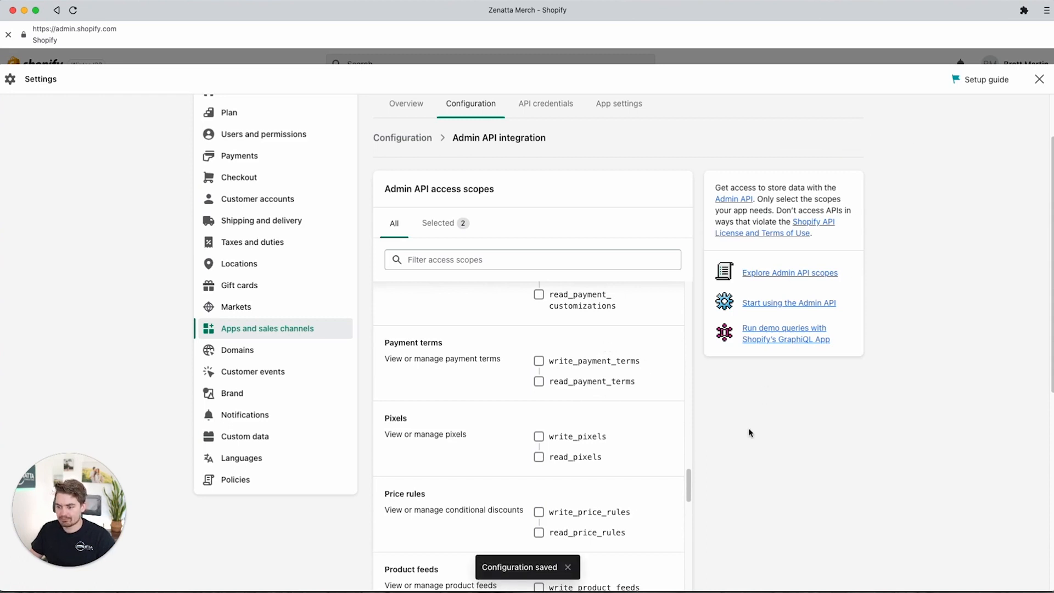
{"action": "scroll", "coordinate": [754, 428], "scroll_direction": "down", "scroll_amount": 7}
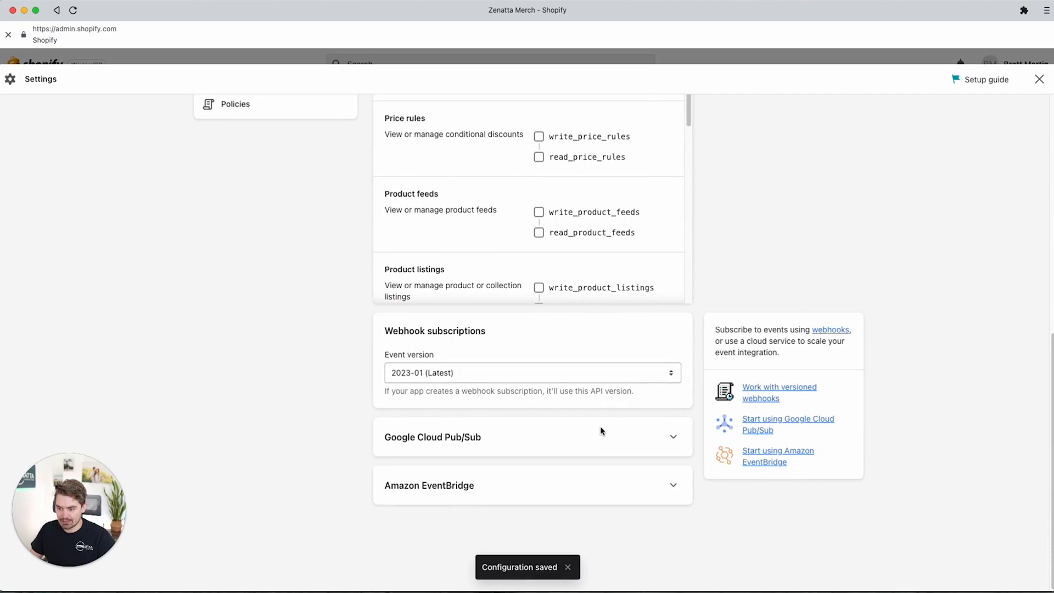
{"action": "scroll", "coordinate": [776, 400], "scroll_direction": "up", "scroll_amount": 7}
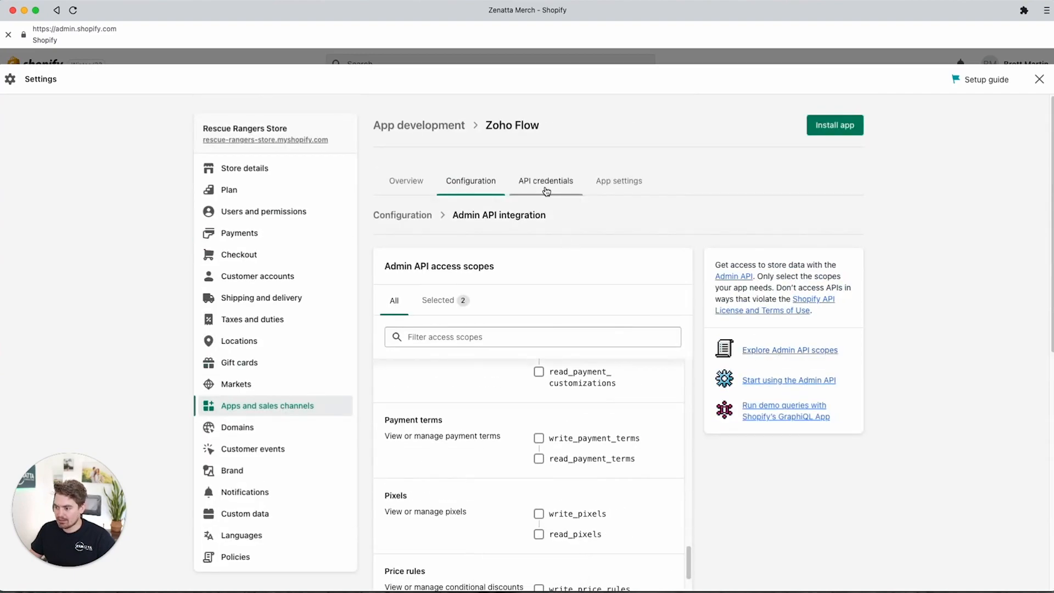
Open the Zoho Flow app's overview and install the app on the store to obtain its Admin API access token
{"action": "left_click", "coordinate": [485, 184]}
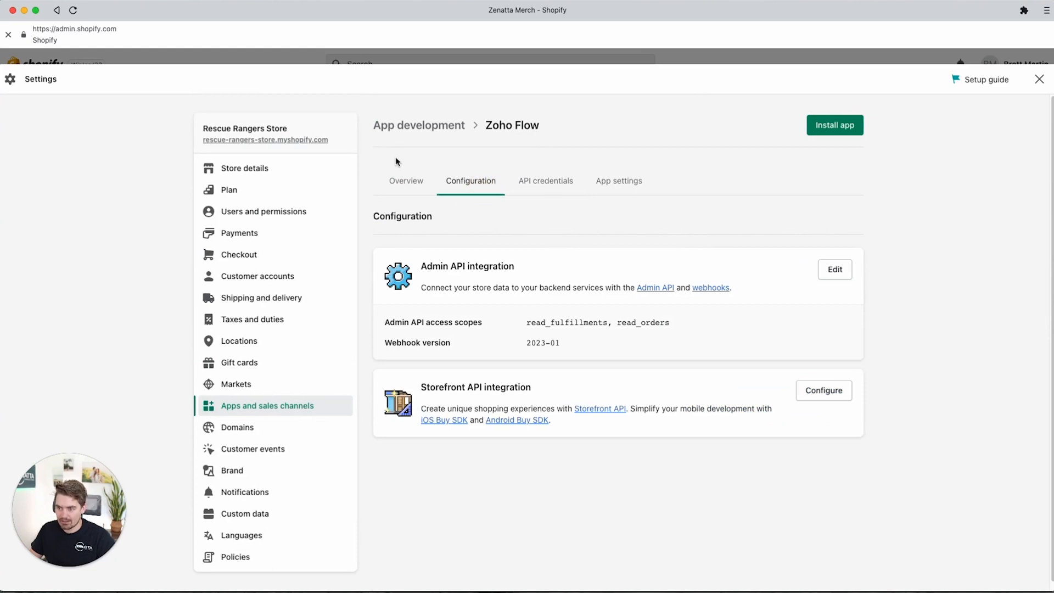
{"action": "left_click", "coordinate": [405, 180]}
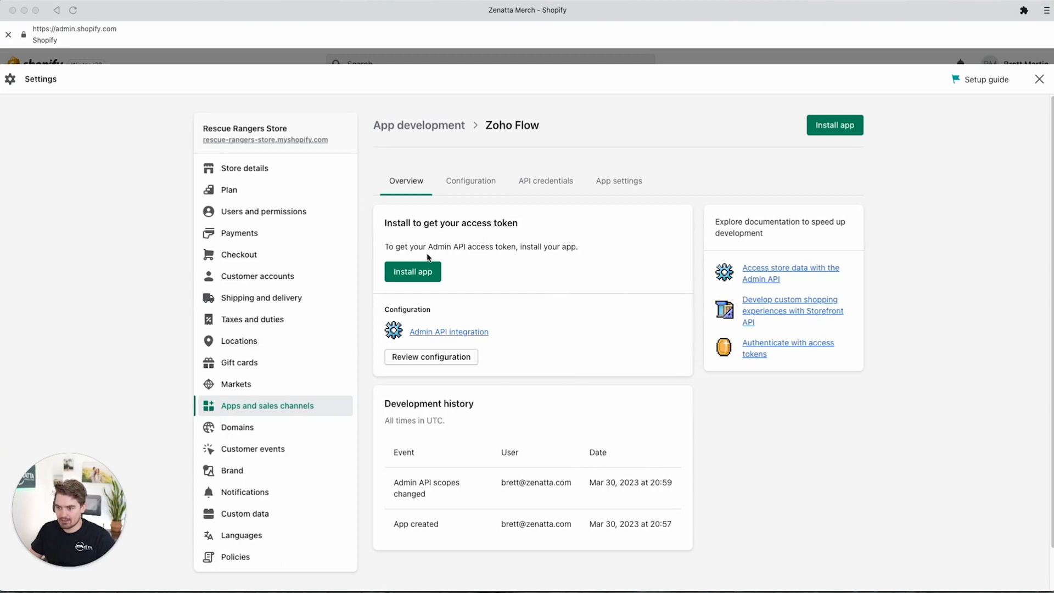
{"action": "left_click_drag", "start_coordinate": [429, 246], "coordinate": [502, 246]}
{"action": "left_click", "coordinate": [545, 259]}
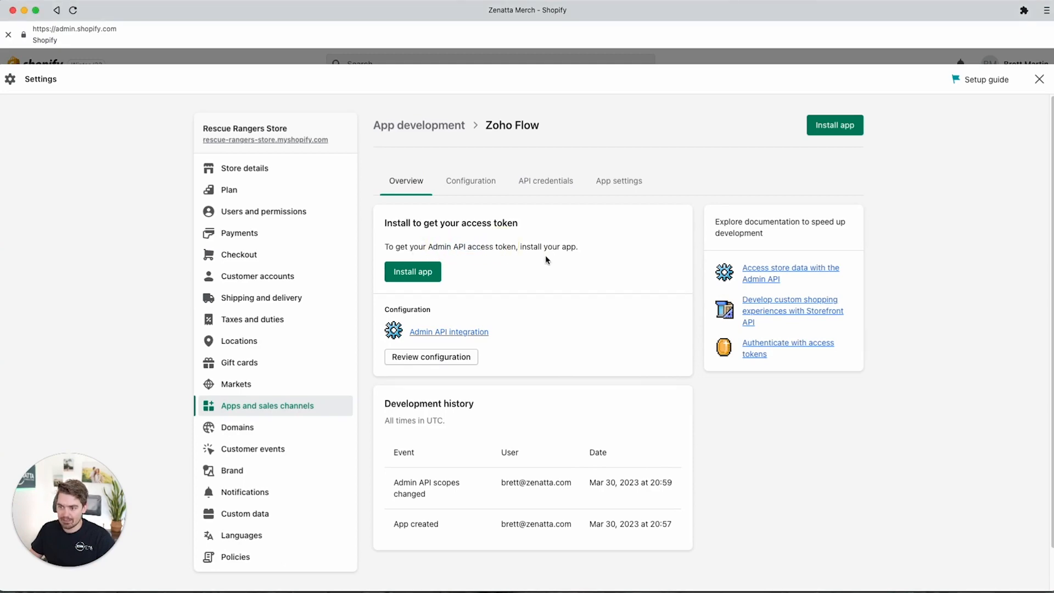
{"action": "left_click", "coordinate": [412, 271]}
{"action": "left_click", "coordinate": [673, 390]}
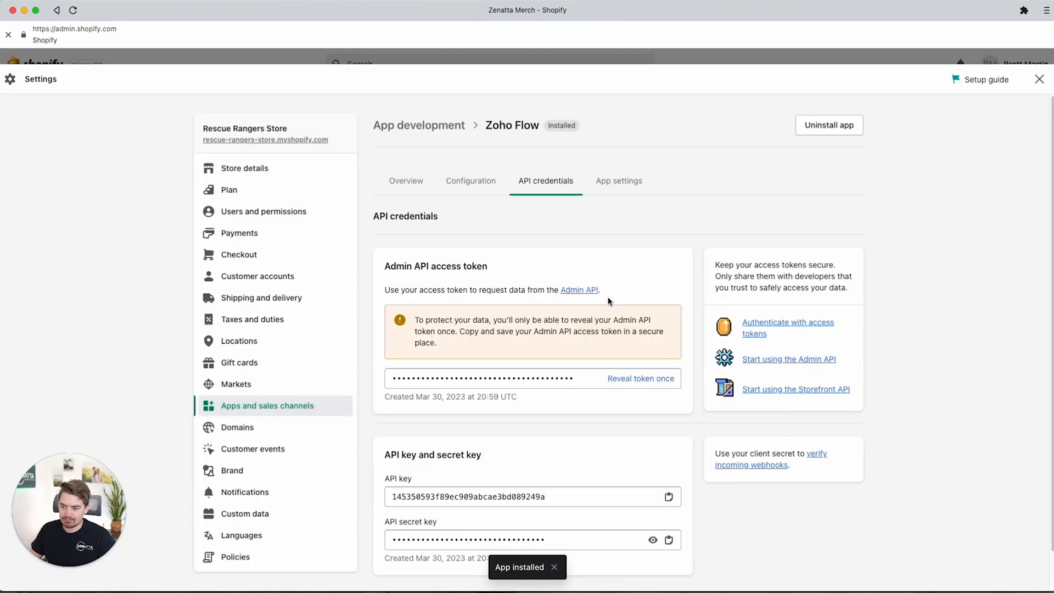
Copy the Admin API access token from Shopify into the Zoho Flow connection's Admin API Access Token field and authorize the connection
{"action": "left_click", "coordinate": [514, 379]}
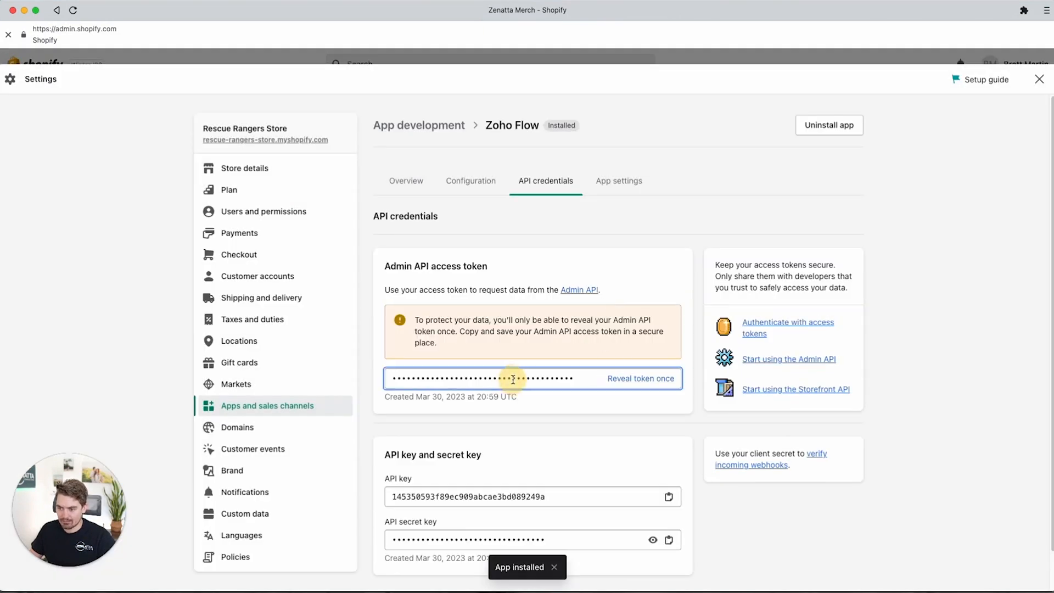
{"action": "double_click", "coordinate": [513, 379]}
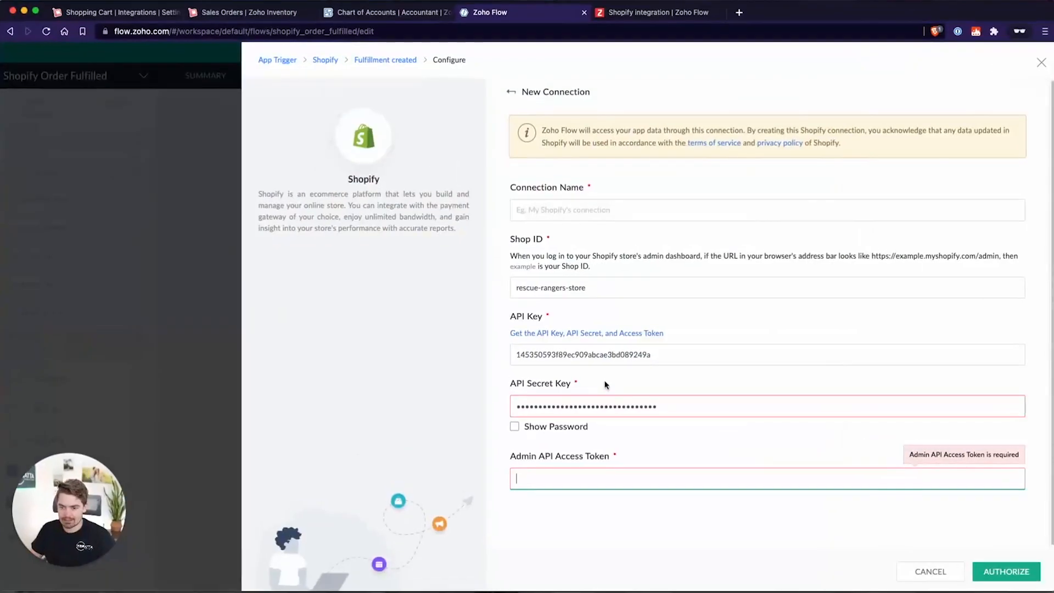
{"action": "key", "text": "super+v"}
{"action": "left_click", "coordinate": [992, 571]}
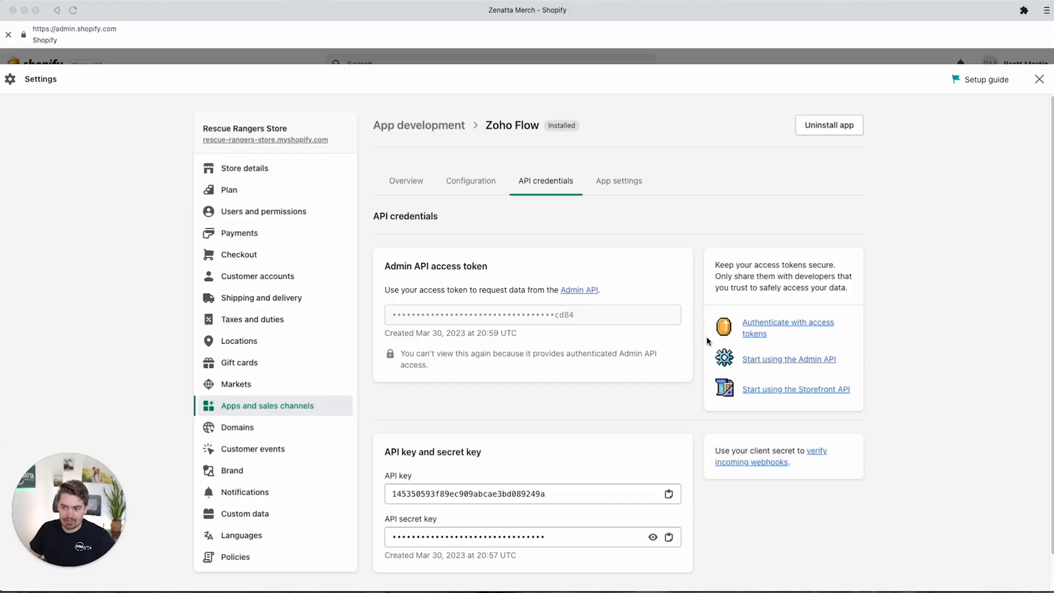
{"action": "left_click_drag", "start_coordinate": [581, 321], "coordinate": [414, 318]}
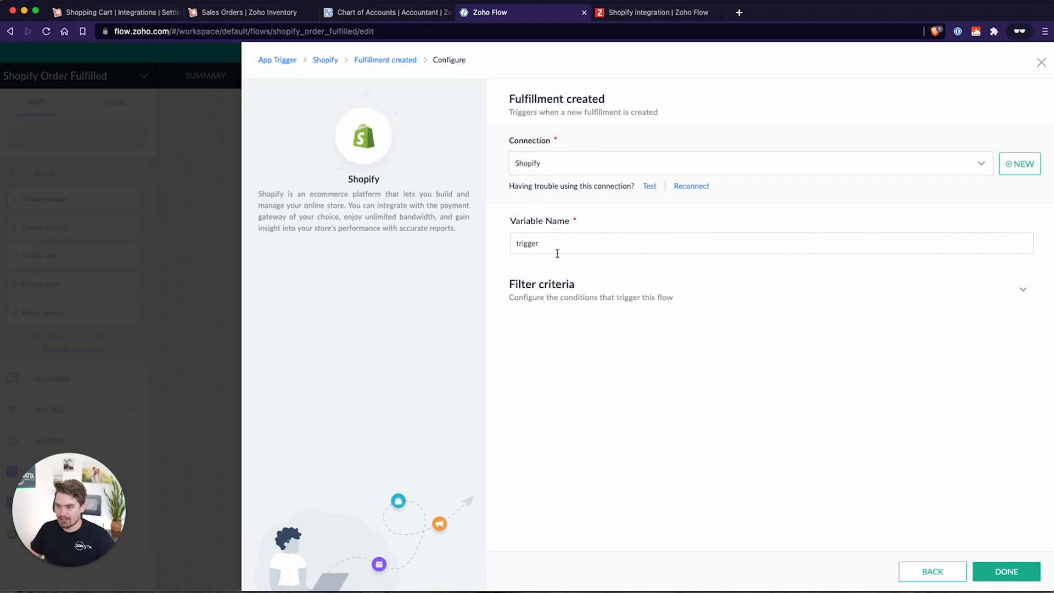
Expand the Fulfillment created trigger's filter criteria, then finish the trigger with the variable name trigger and no filter conditions
{"action": "left_click", "coordinate": [588, 241]}
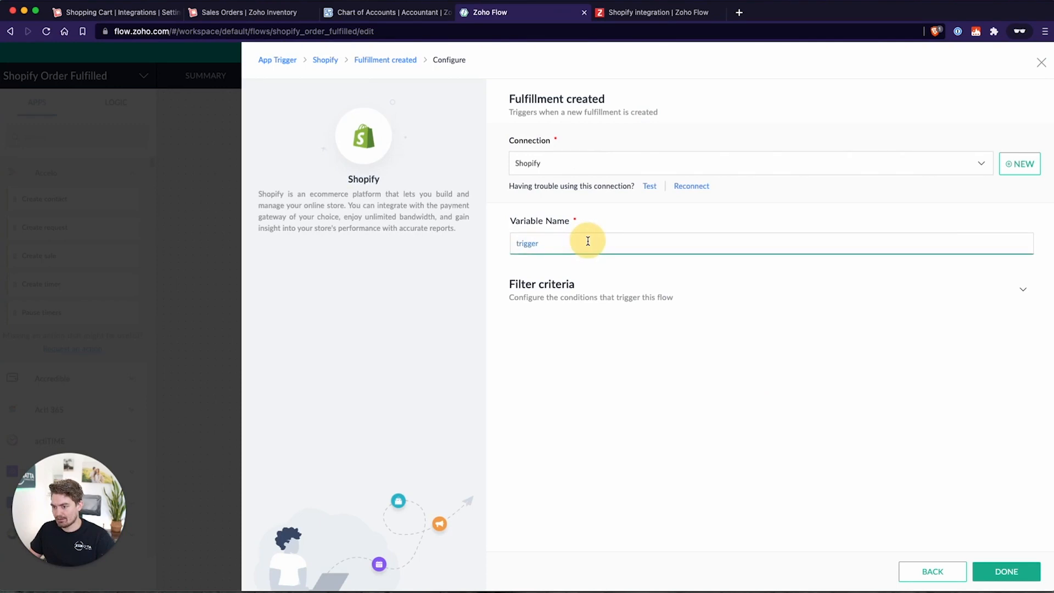
{"action": "left_click", "coordinate": [616, 283]}
{"action": "left_click", "coordinate": [518, 243]}
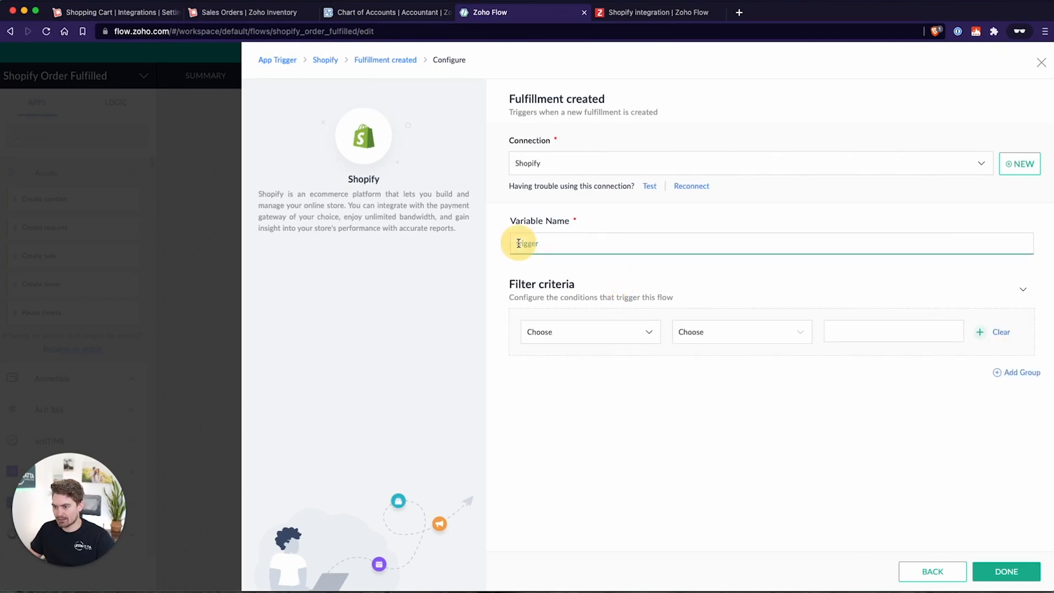
{"action": "left_click", "coordinate": [584, 274]}
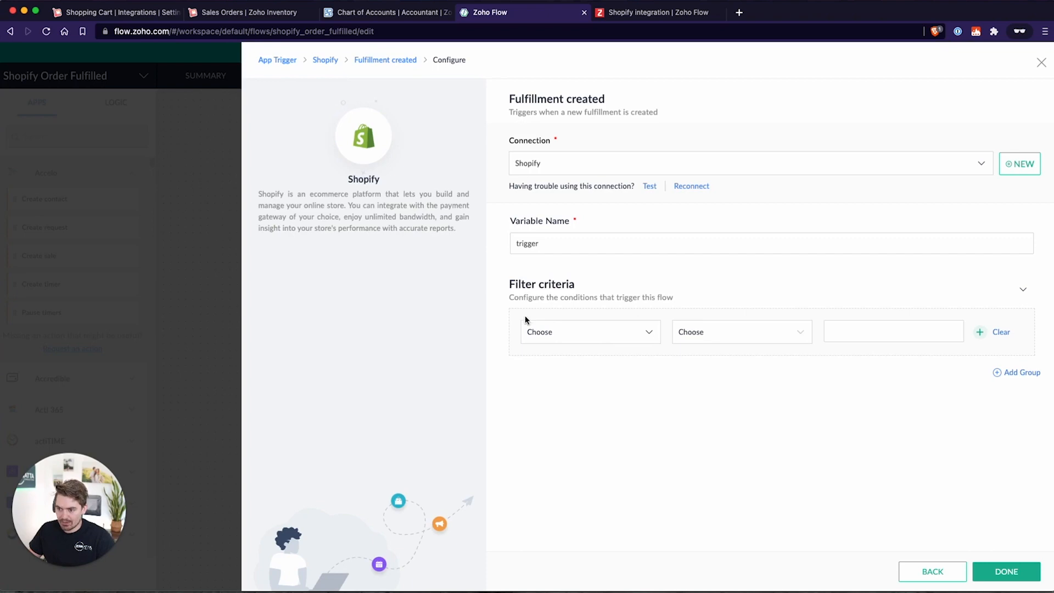
{"action": "left_click", "coordinate": [1005, 571]}
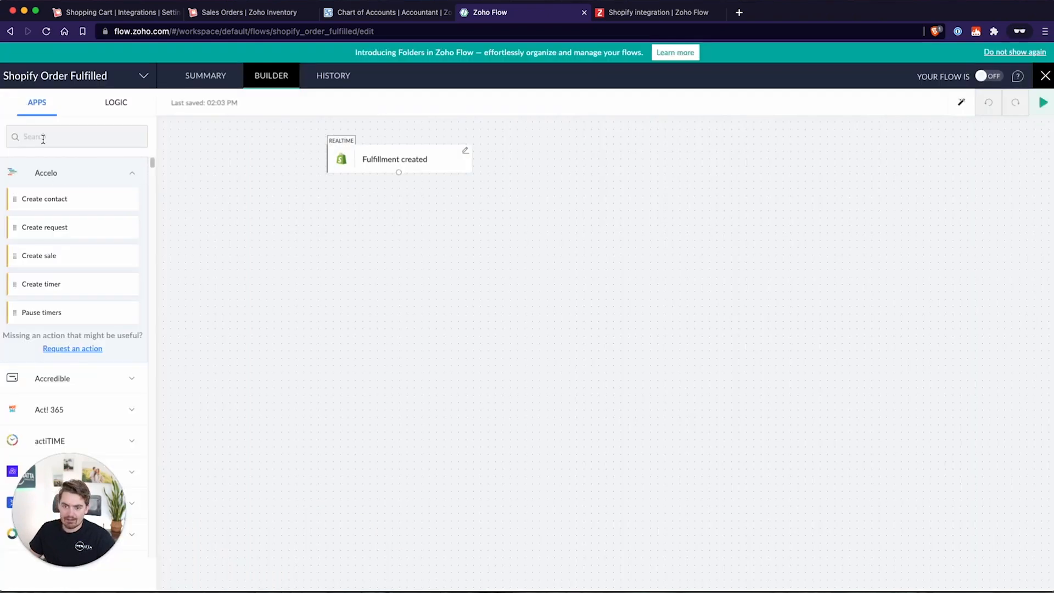
Search the apps for shopify and add the Fetch order action directly below the Fulfillment created trigger
{"action": "key", "text": "super+Tab"}
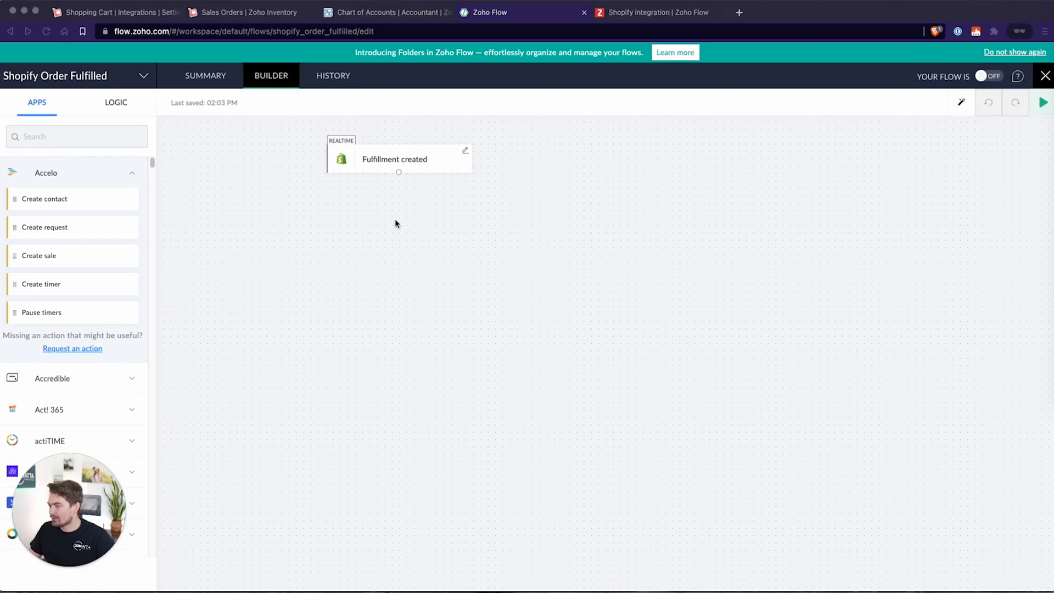
{"action": "left_click", "coordinate": [32, 133]}
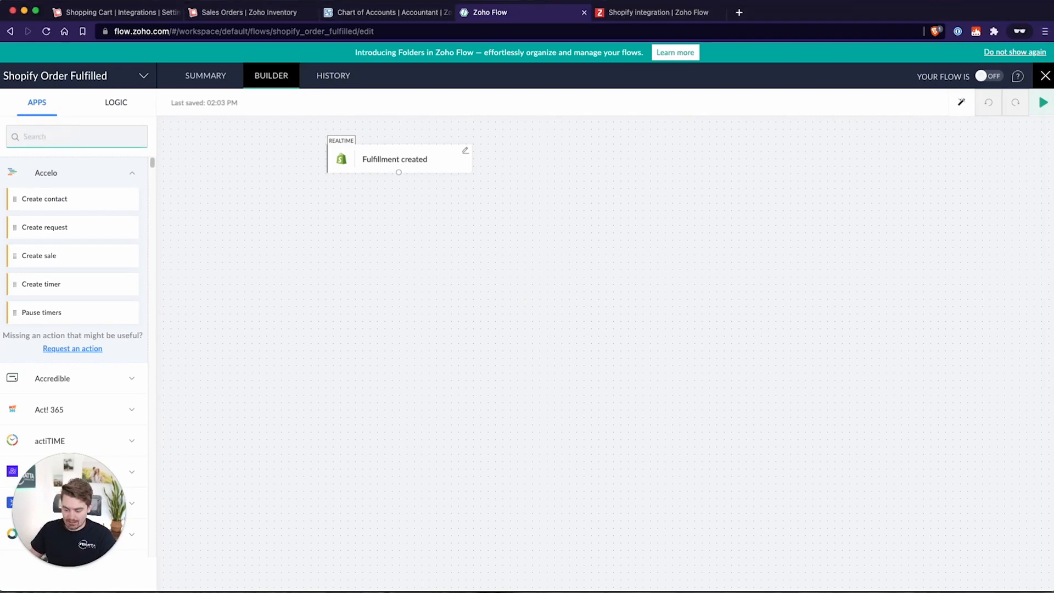
{"action": "type", "text": "shopify"}
{"action": "left_click", "coordinate": [42, 173]}
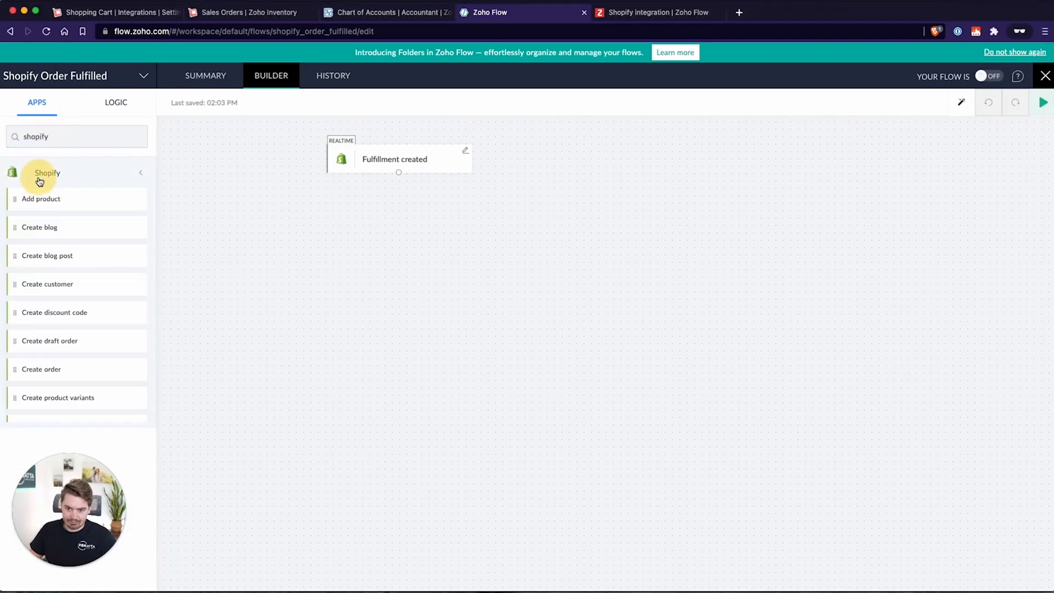
{"action": "scroll", "coordinate": [75, 331], "scroll_direction": "down", "scroll_amount": 1}
{"action": "scroll", "coordinate": [75, 331], "scroll_direction": "down", "scroll_amount": 5}
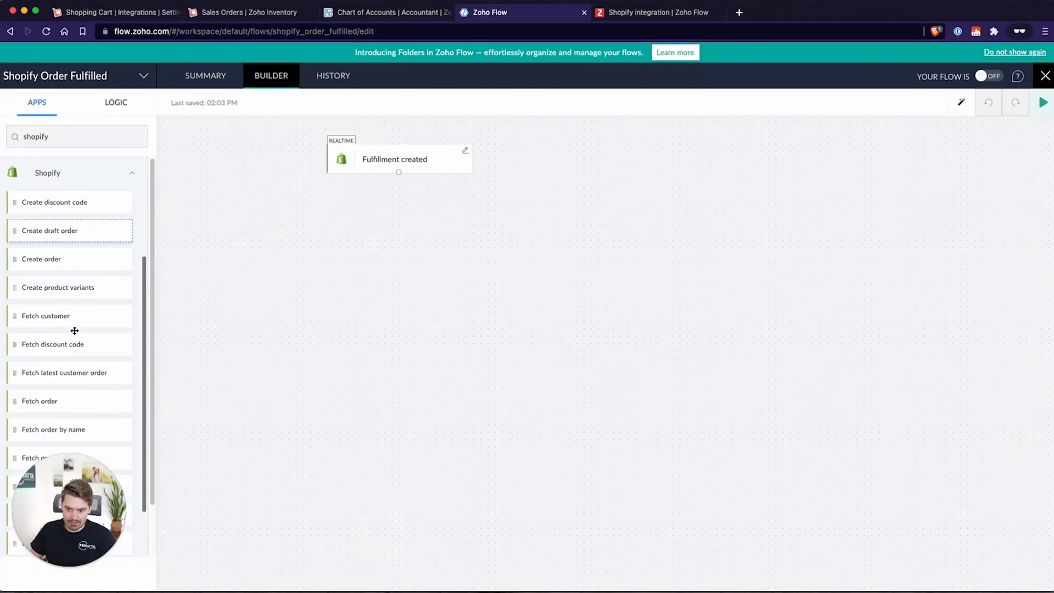
{"action": "left_click_drag", "start_coordinate": [66, 364], "coordinate": [401, 219]}
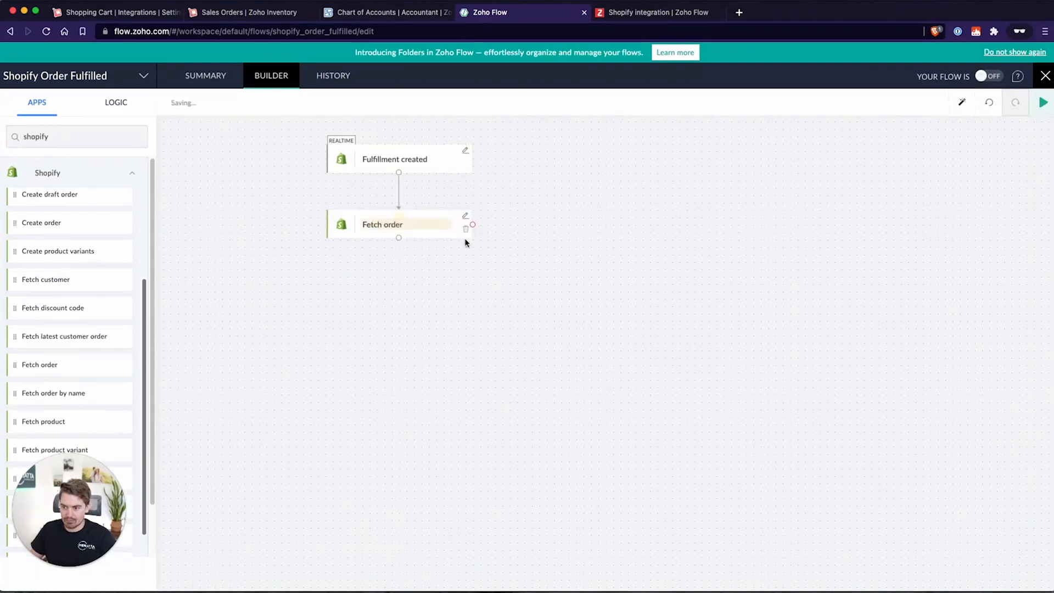
Map the Fetch order action's Order ID to the Order ID variable from Fulfillment created, and save the action
{"action": "left_click", "coordinate": [342, 249]}
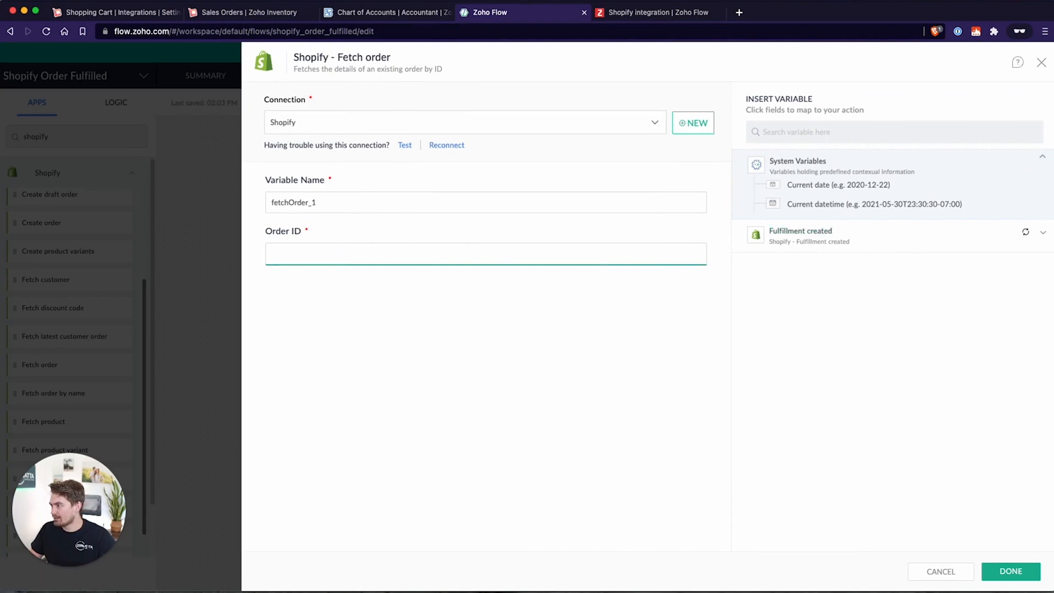
{"action": "left_click", "coordinate": [794, 241]}
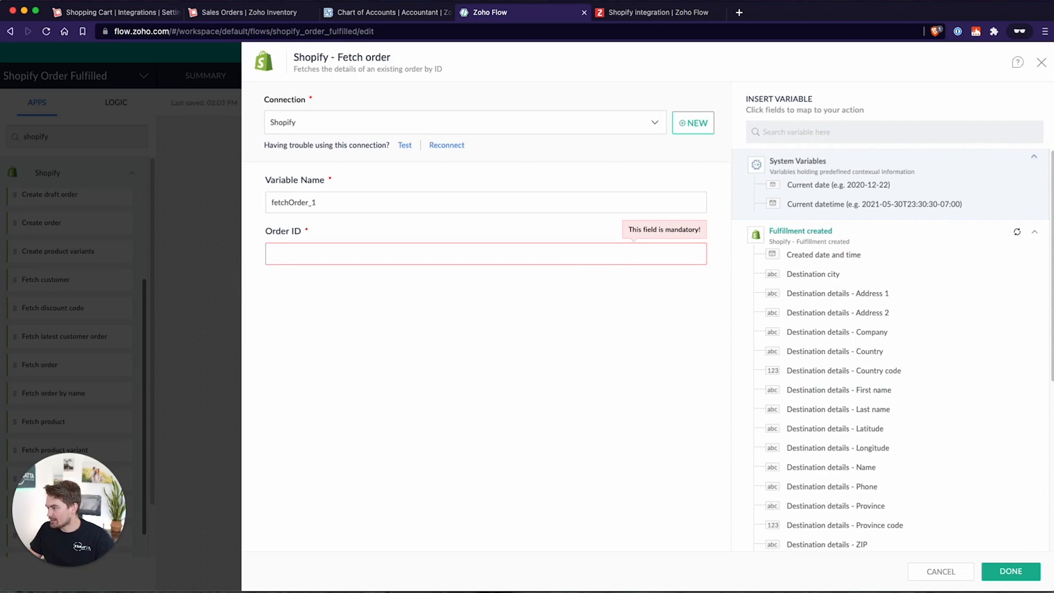
{"action": "scroll", "coordinate": [864, 371], "scroll_direction": "down", "scroll_amount": 5}
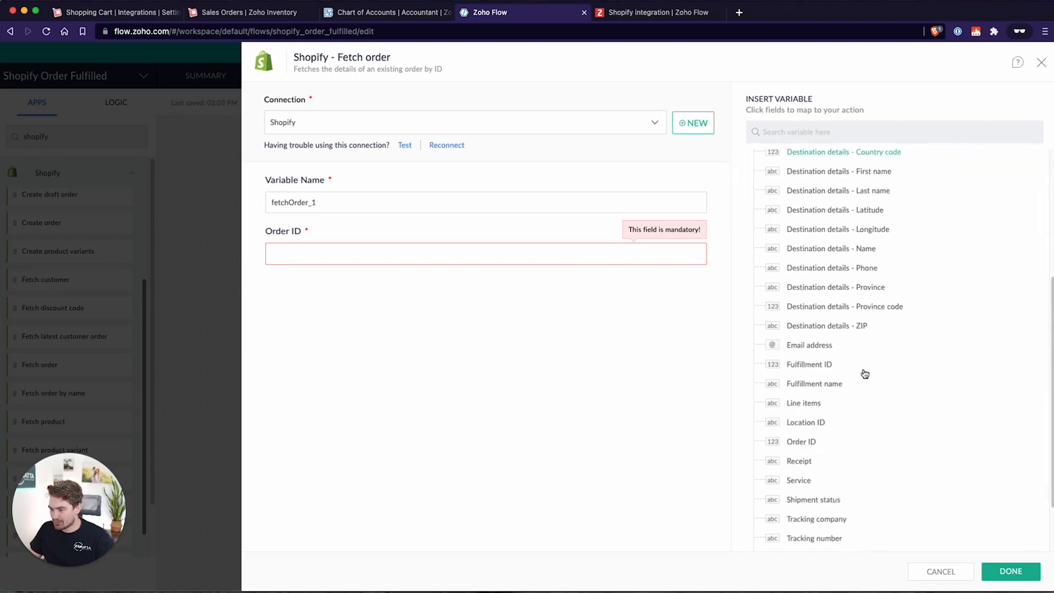
{"action": "left_click", "coordinate": [801, 432]}
{"action": "left_click_drag", "start_coordinate": [349, 256], "coordinate": [269, 251]}
{"action": "left_click", "coordinate": [376, 252]}
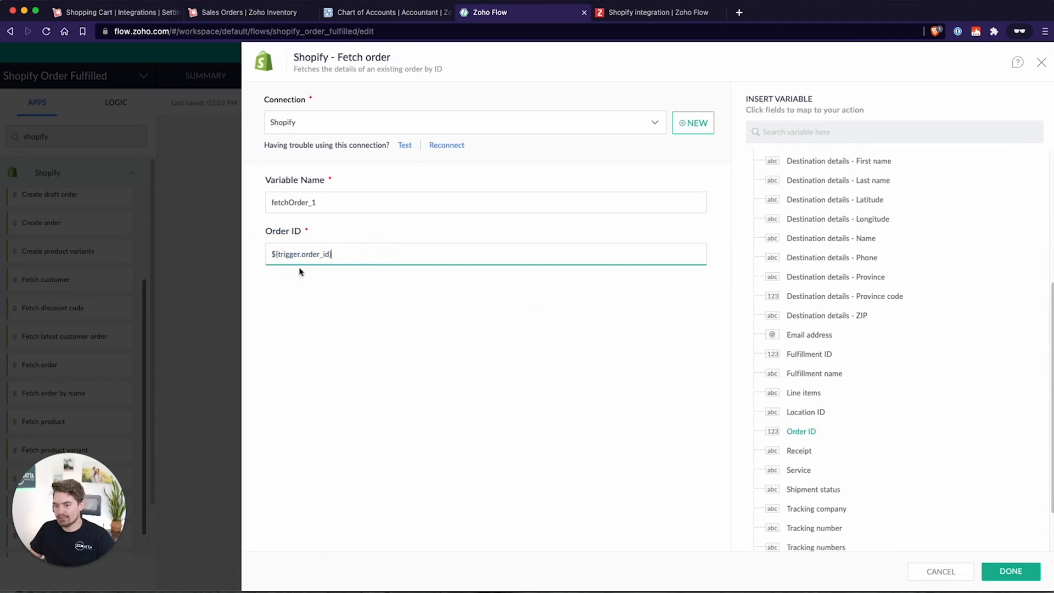
{"action": "scroll", "coordinate": [887, 328], "scroll_direction": "up", "scroll_amount": 3}
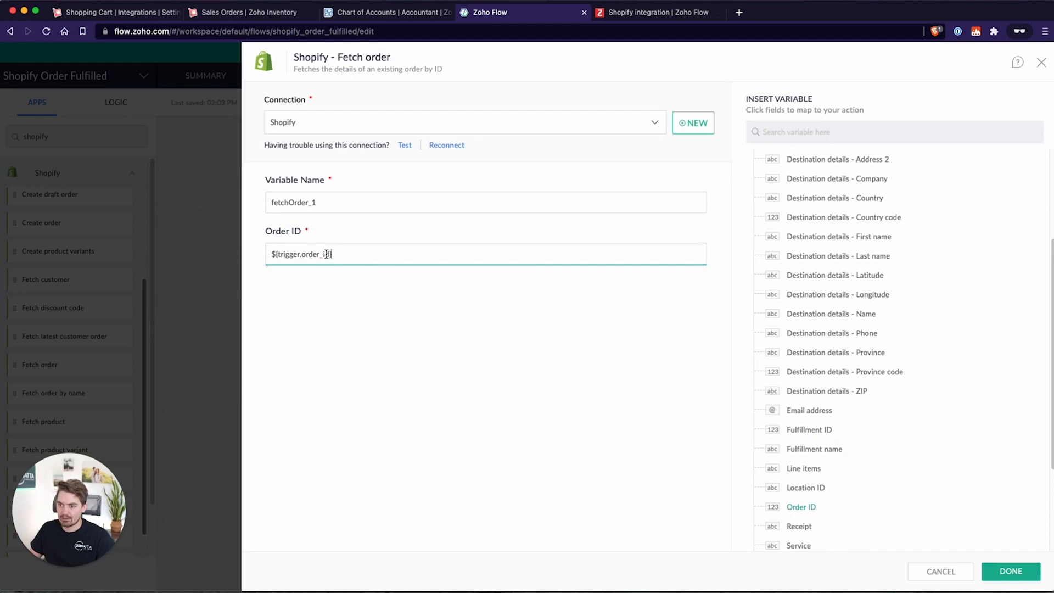
{"action": "left_click", "coordinate": [1009, 574]}
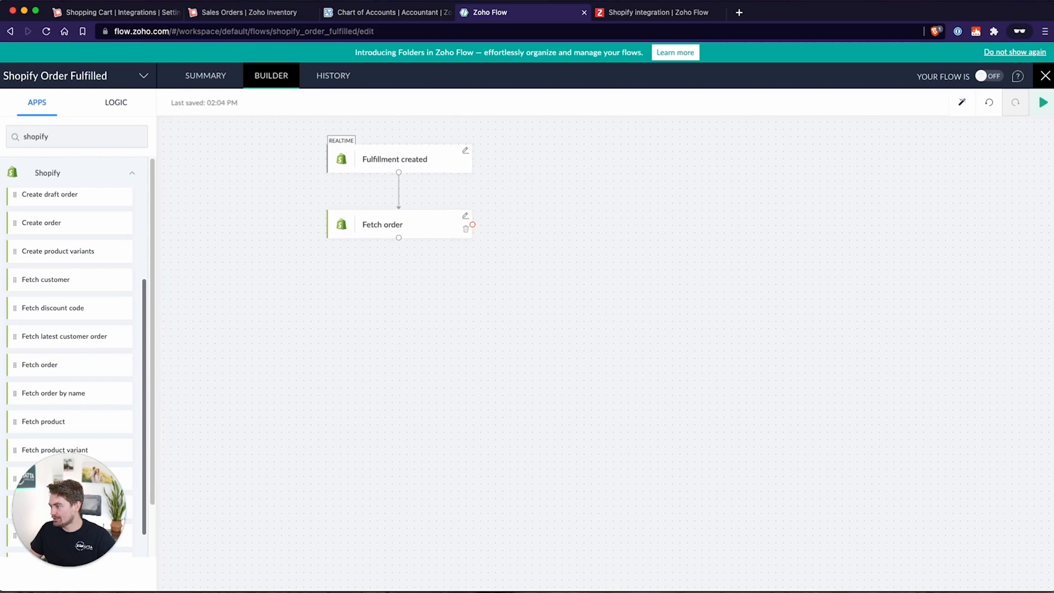
Search the apps for inventor and expand the Zoho Inventory actions
{"action": "double_click", "coordinate": [64, 136]}
{"action": "type", "text": "inve"}
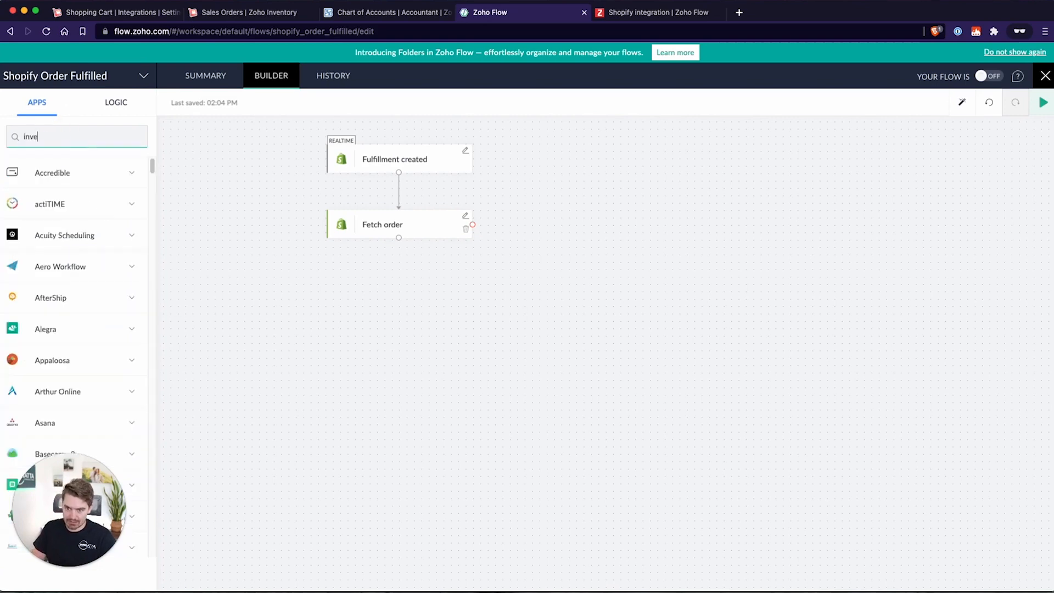
{"action": "type", "text": "nto"}
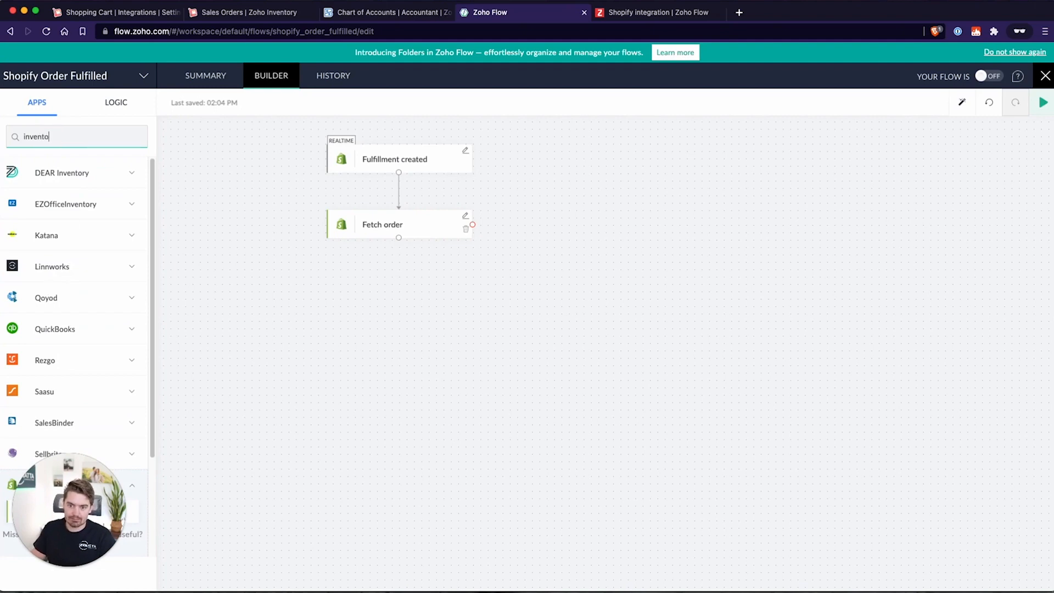
{"action": "scroll", "coordinate": [90, 423], "scroll_direction": "down", "scroll_amount": 2}
{"action": "scroll", "coordinate": [88, 444], "scroll_direction": "down", "scroll_amount": 1}
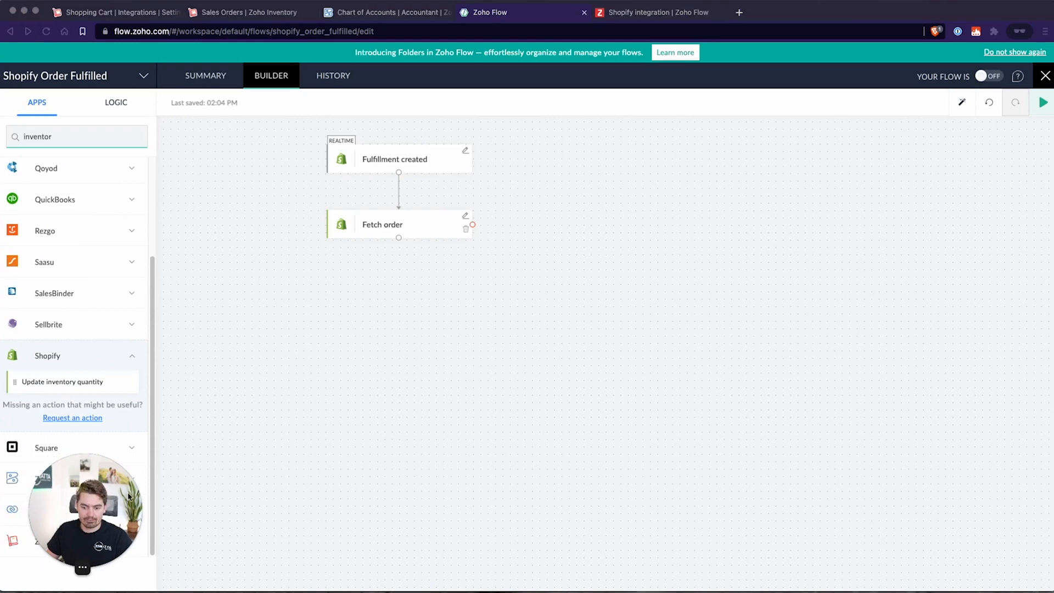
{"action": "left_click_drag", "start_coordinate": [71, 494], "coordinate": [271, 490]}
{"action": "left_click", "coordinate": [70, 541]}
{"action": "left_click", "coordinate": [71, 541]}
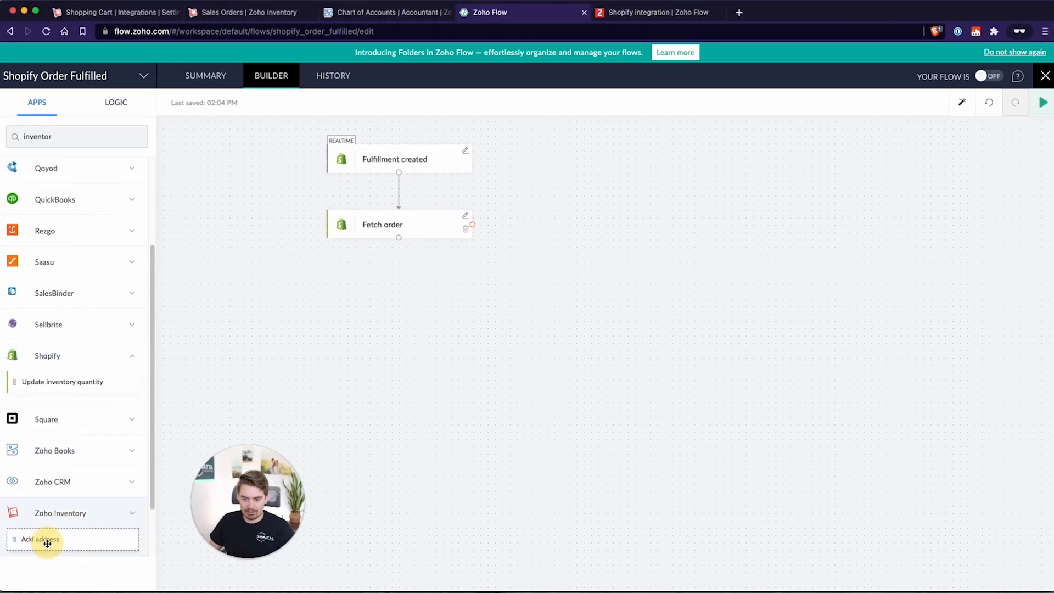
Add the Zoho Inventory Fetch sales order action directly below Fetch order in the flow
{"action": "scroll", "coordinate": [75, 509], "scroll_direction": "down", "scroll_amount": 3}
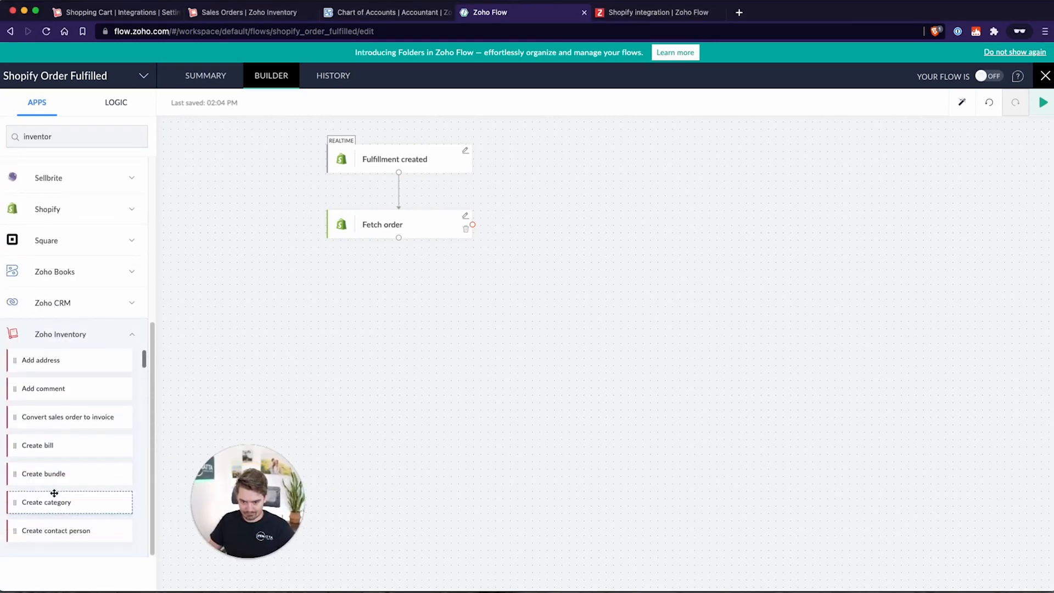
{"action": "scroll", "coordinate": [55, 493], "scroll_direction": "down", "scroll_amount": 3}
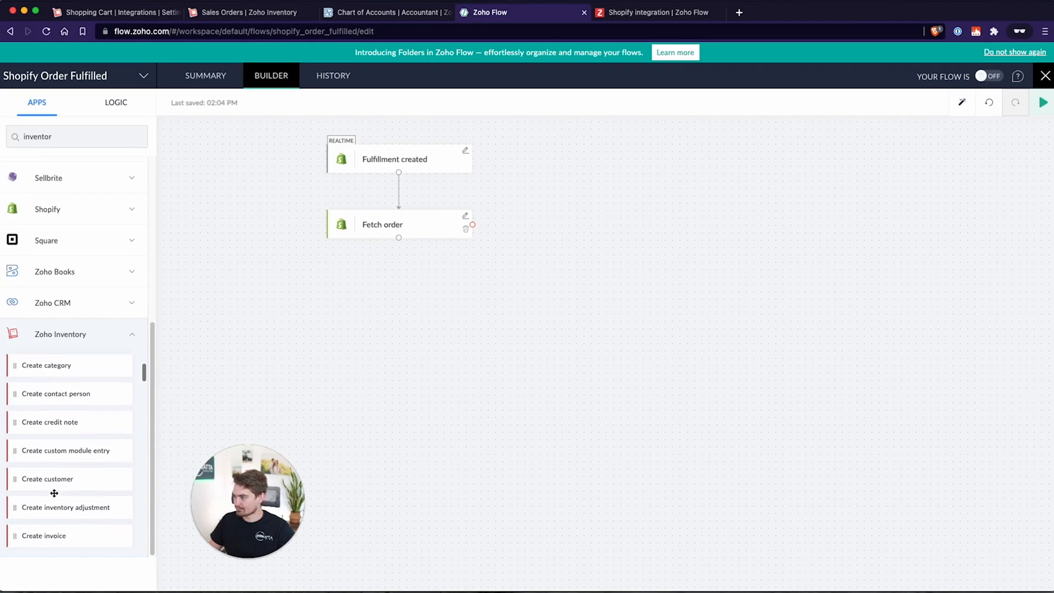
{"action": "scroll", "coordinate": [54, 493], "scroll_direction": "down", "scroll_amount": 10}
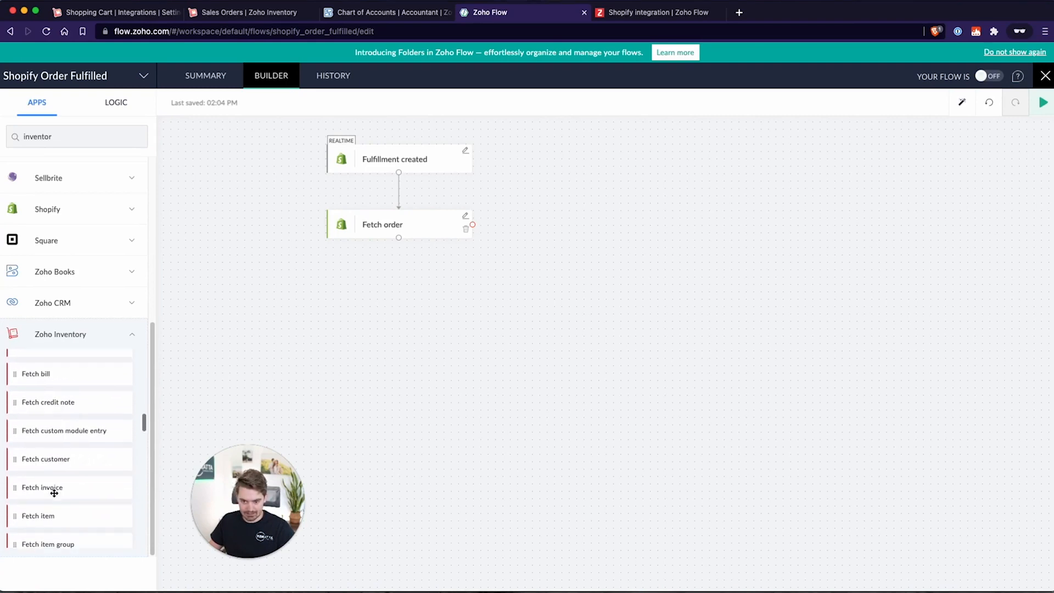
{"action": "scroll", "coordinate": [55, 493], "scroll_direction": "down", "scroll_amount": 5}
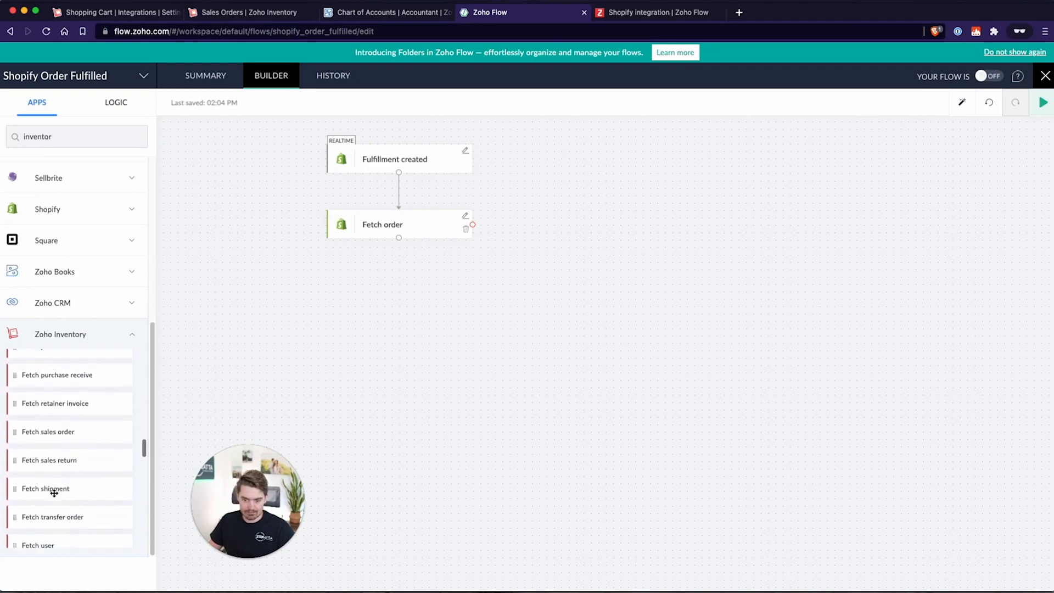
{"action": "left_click_drag", "start_coordinate": [58, 436], "coordinate": [401, 281]}
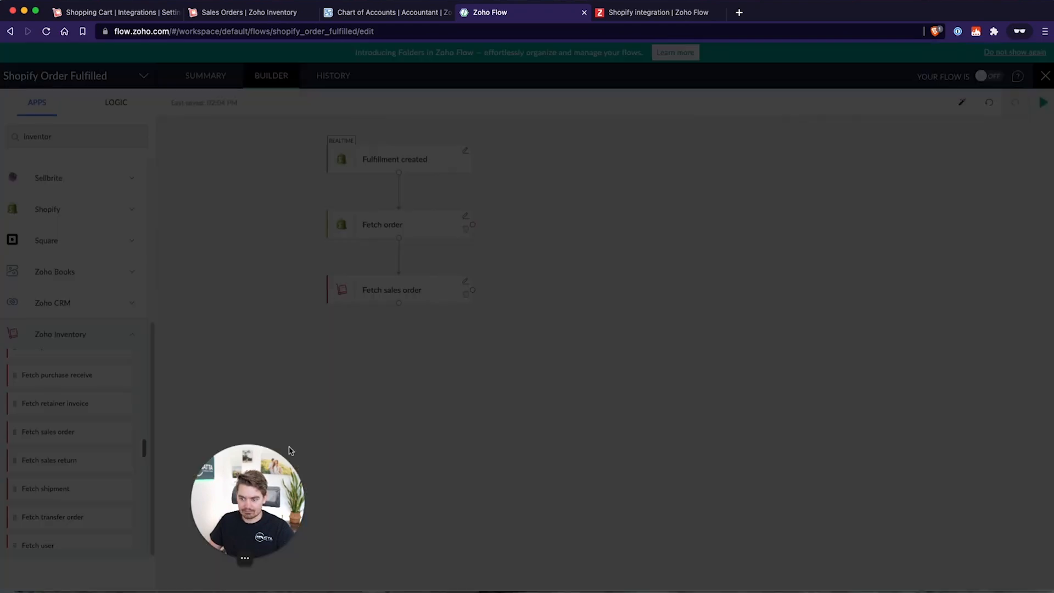
{"action": "left_click_drag", "start_coordinate": [264, 481], "coordinate": [92, 488]}
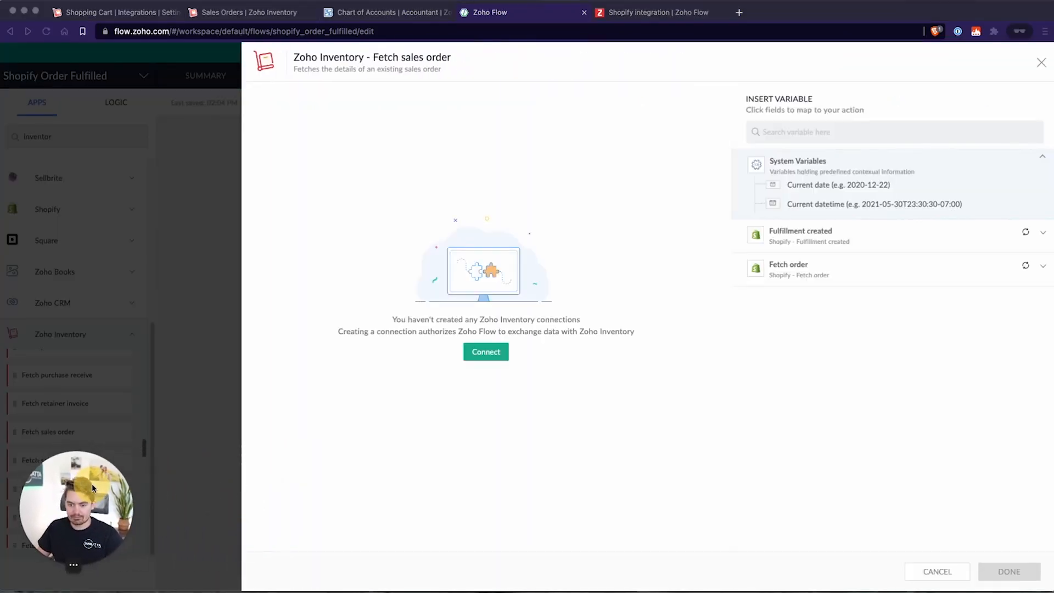
Create a connection named Zoho Inventory for all triggers and actions, authorize it, and accept the requested account access
{"action": "left_click", "coordinate": [497, 352]}
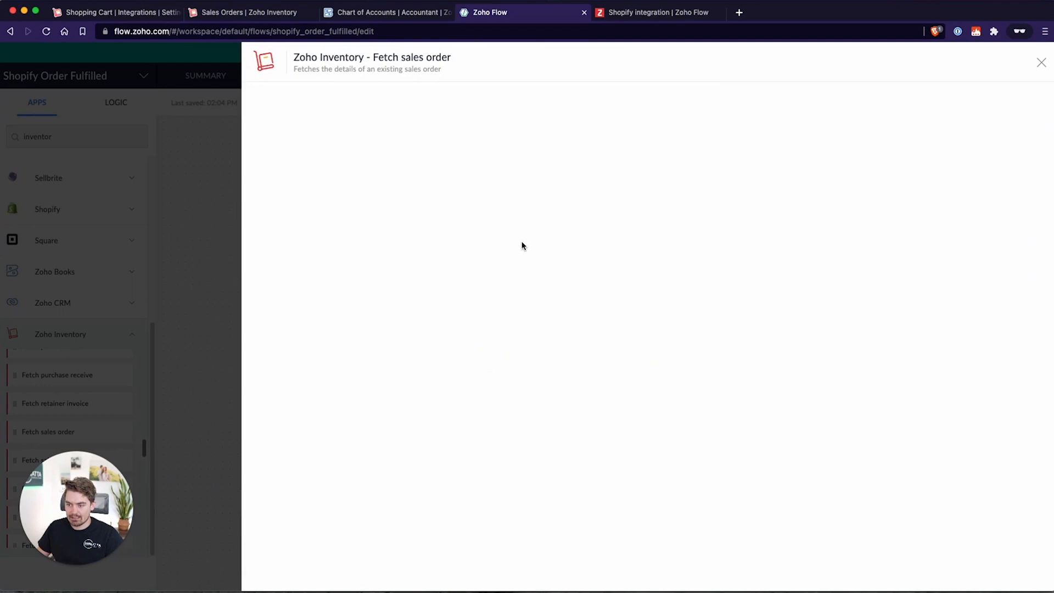
{"action": "left_click", "coordinate": [573, 210]}
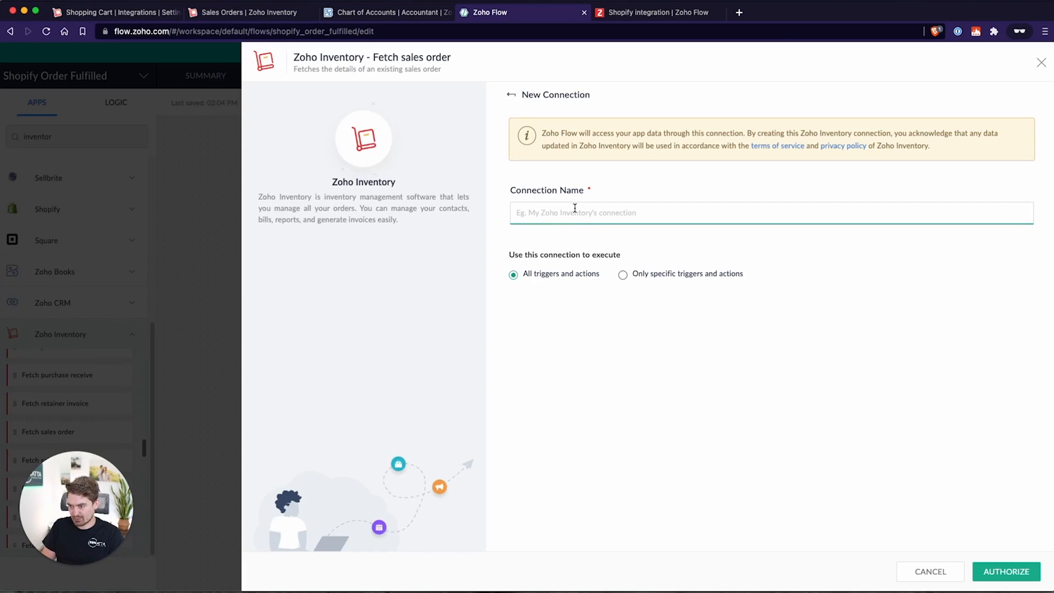
{"action": "type", "text": "Zoho Inv"}
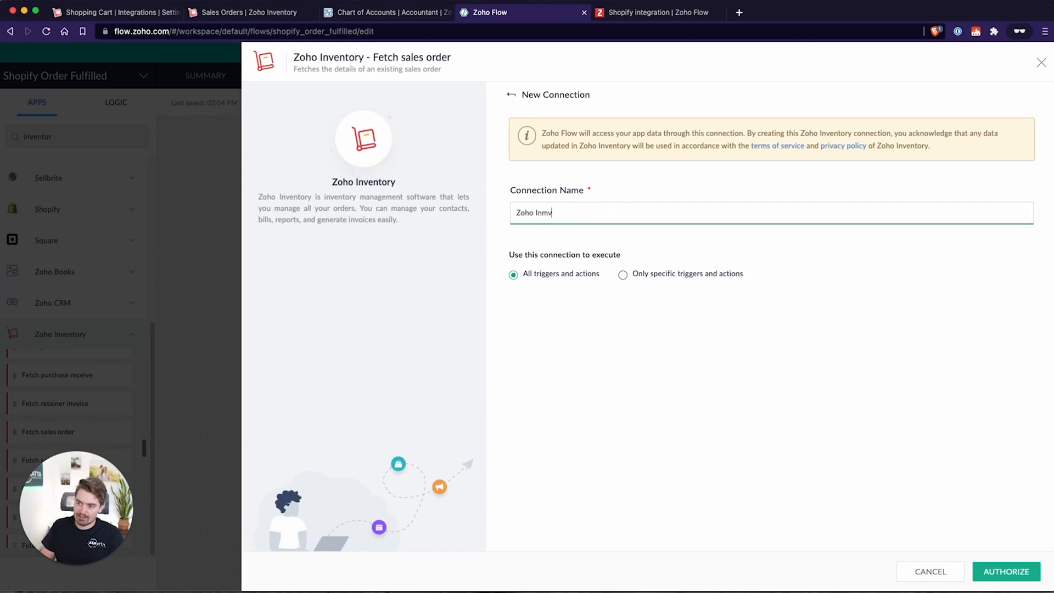
{"action": "type", "text": "entory"}
{"action": "key", "text": "Return"}
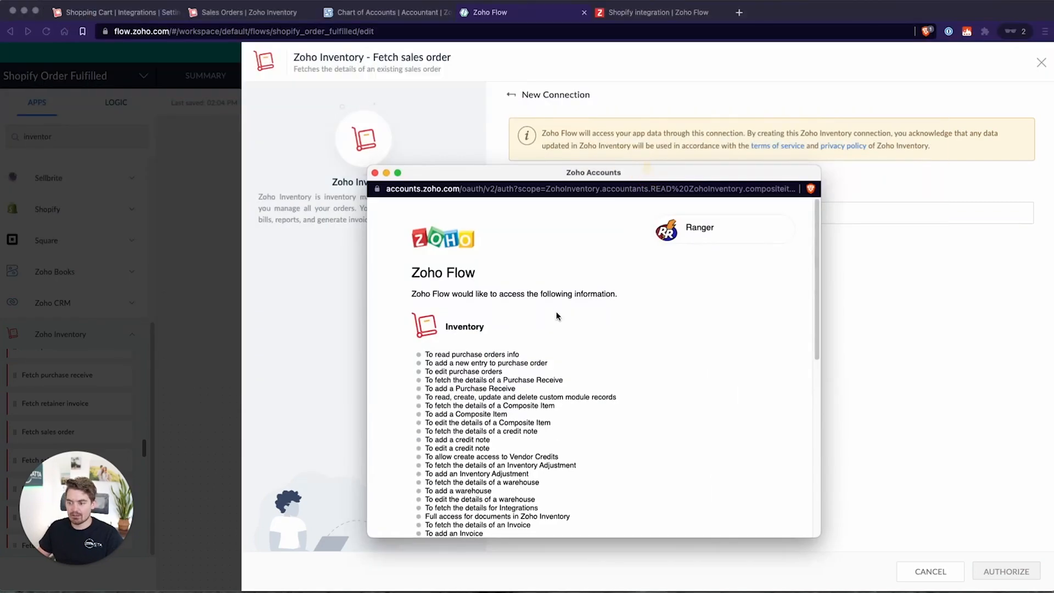
{"action": "scroll", "coordinate": [674, 413], "scroll_direction": "down", "scroll_amount": 10}
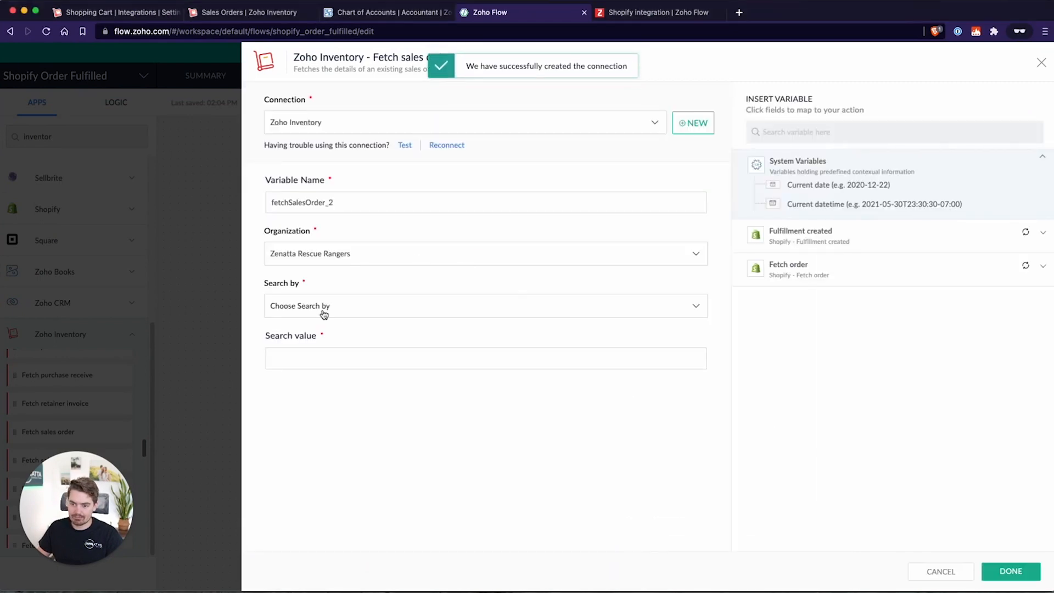
Set Fetch sales order to search by Reference number, with the Order number variable from Fetch order as the search value
{"action": "left_click", "coordinate": [329, 309]}
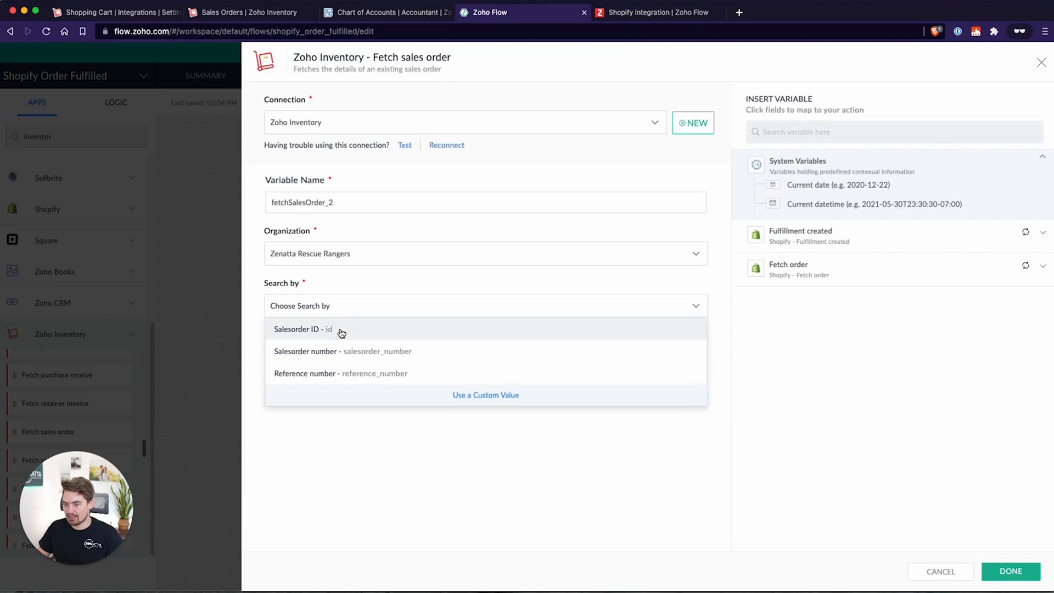
{"action": "left_click", "coordinate": [364, 377]}
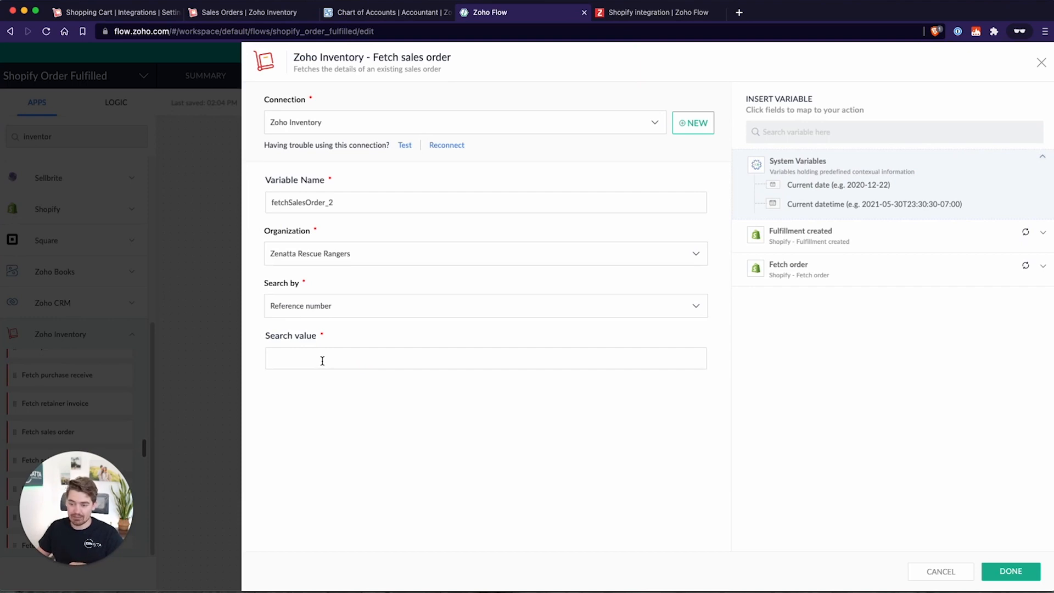
{"action": "left_click", "coordinate": [322, 359]}
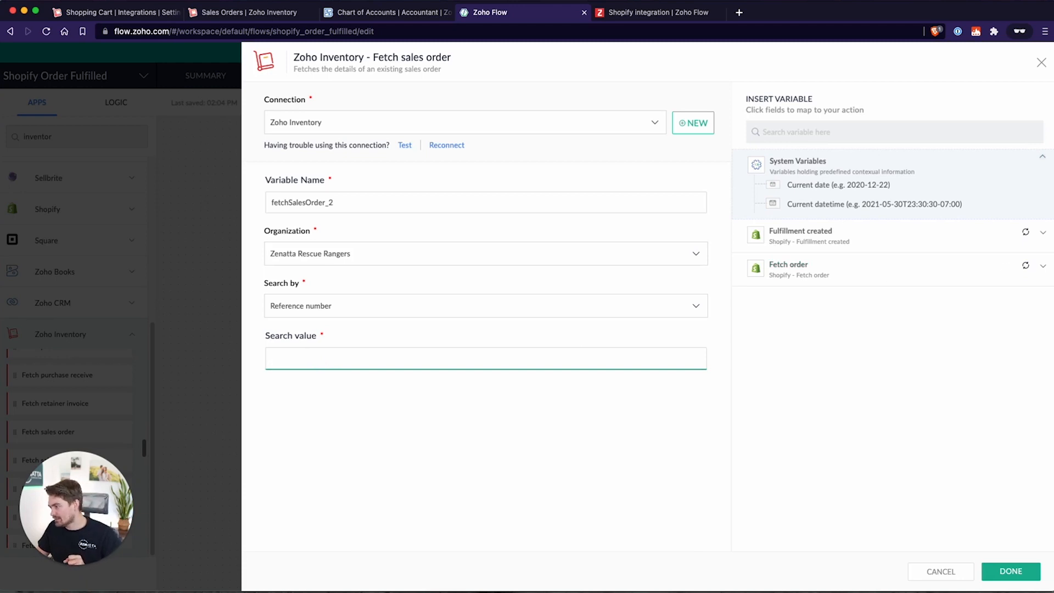
{"action": "left_click", "coordinate": [844, 270]}
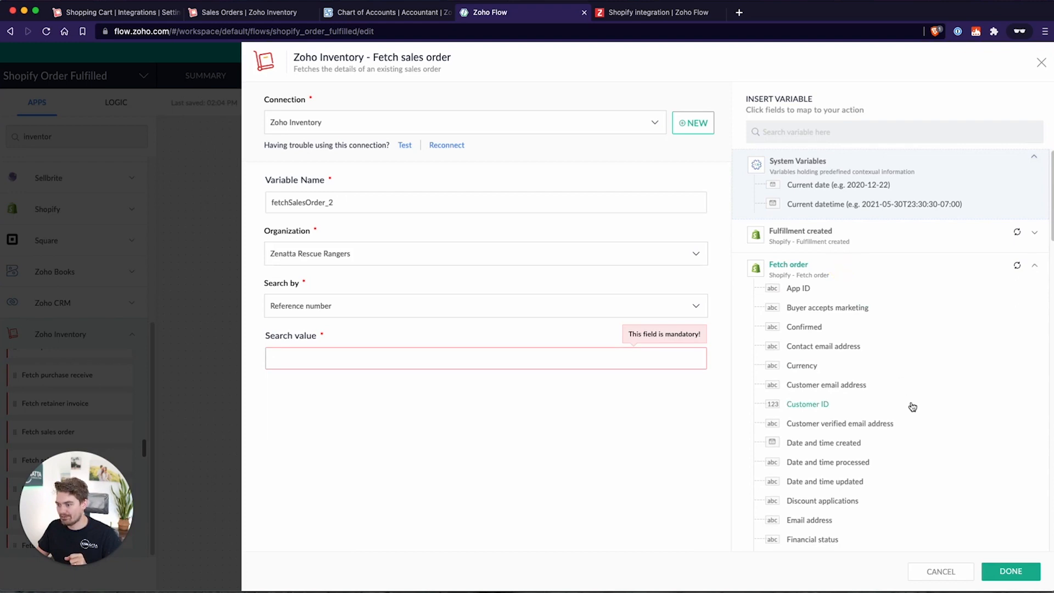
{"action": "scroll", "coordinate": [912, 406], "scroll_direction": "down", "scroll_amount": 2}
{"action": "scroll", "coordinate": [913, 406], "scroll_direction": "down", "scroll_amount": 10}
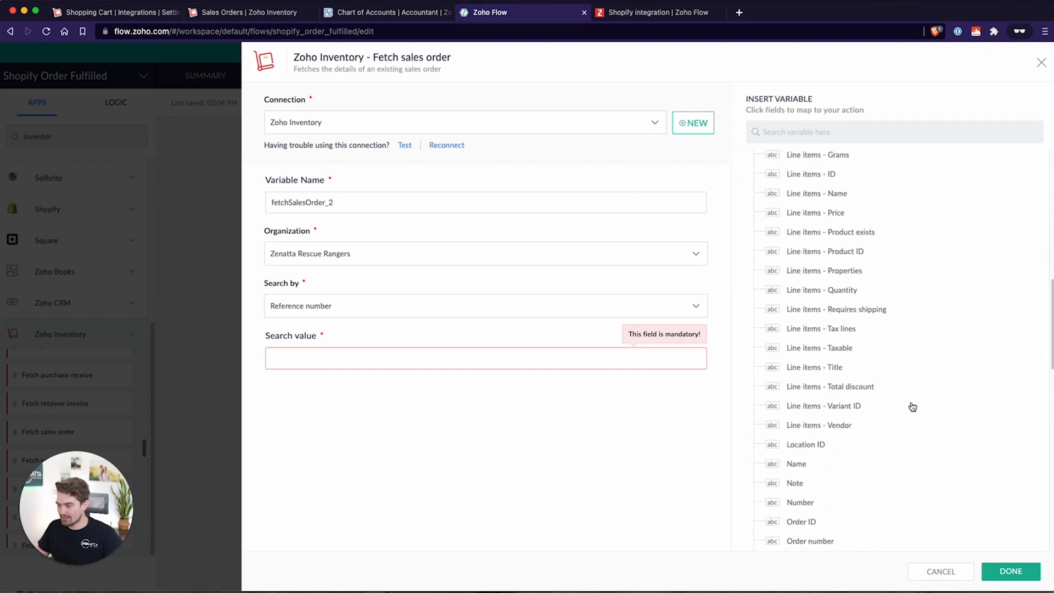
{"action": "scroll", "coordinate": [913, 407], "scroll_direction": "down", "scroll_amount": 1}
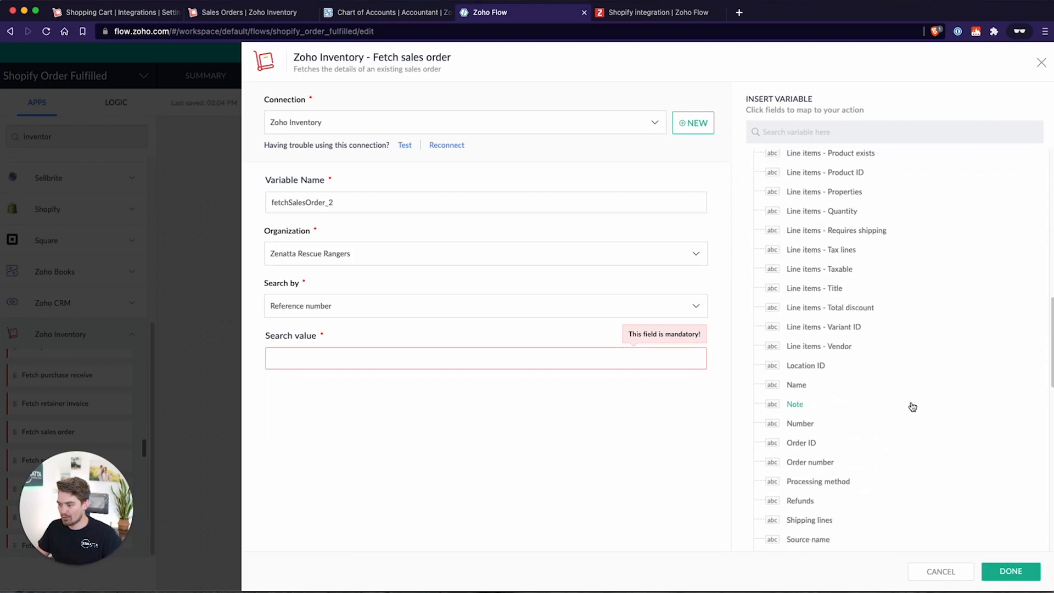
{"action": "left_click", "coordinate": [811, 462]}
{"action": "left_click", "coordinate": [303, 359]}
{"action": "left_click", "coordinate": [351, 358]}
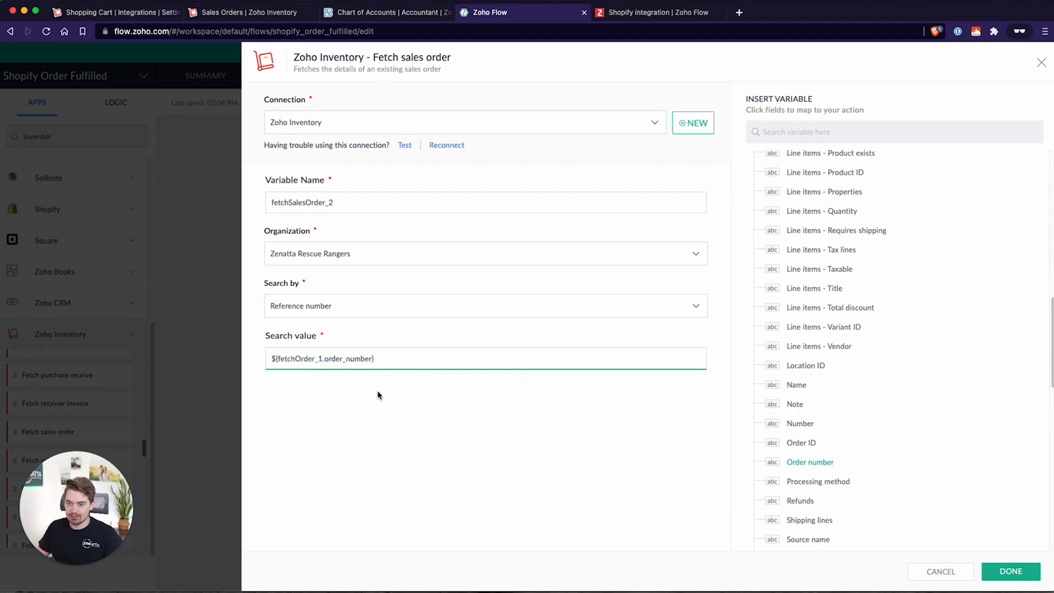
Check the order_number part of the search value and save the Fetch sales order action
{"action": "left_click_drag", "start_coordinate": [323, 361], "coordinate": [371, 358]}
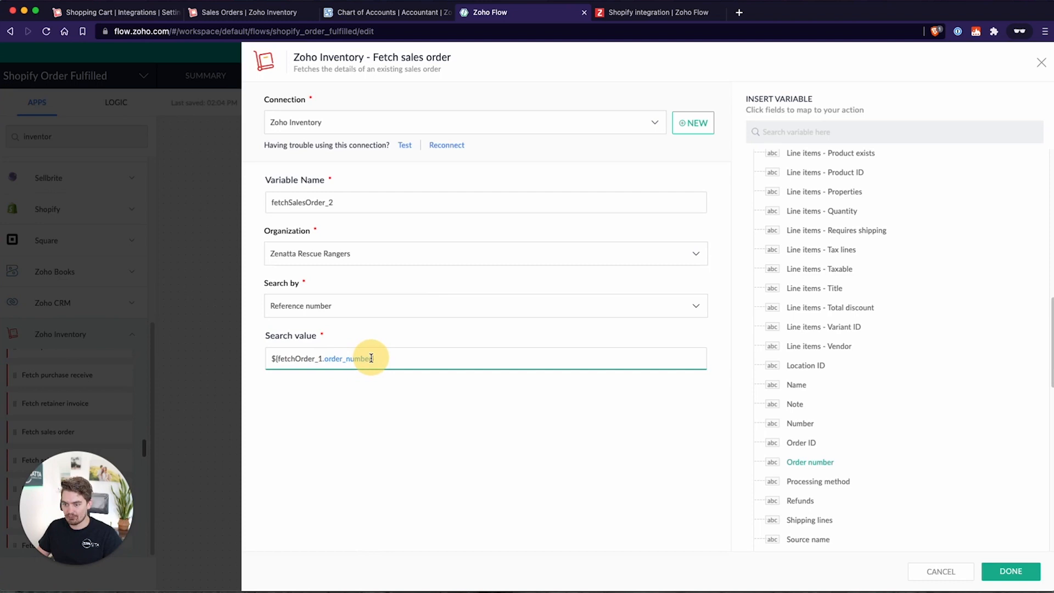
{"action": "left_click", "coordinate": [390, 398]}
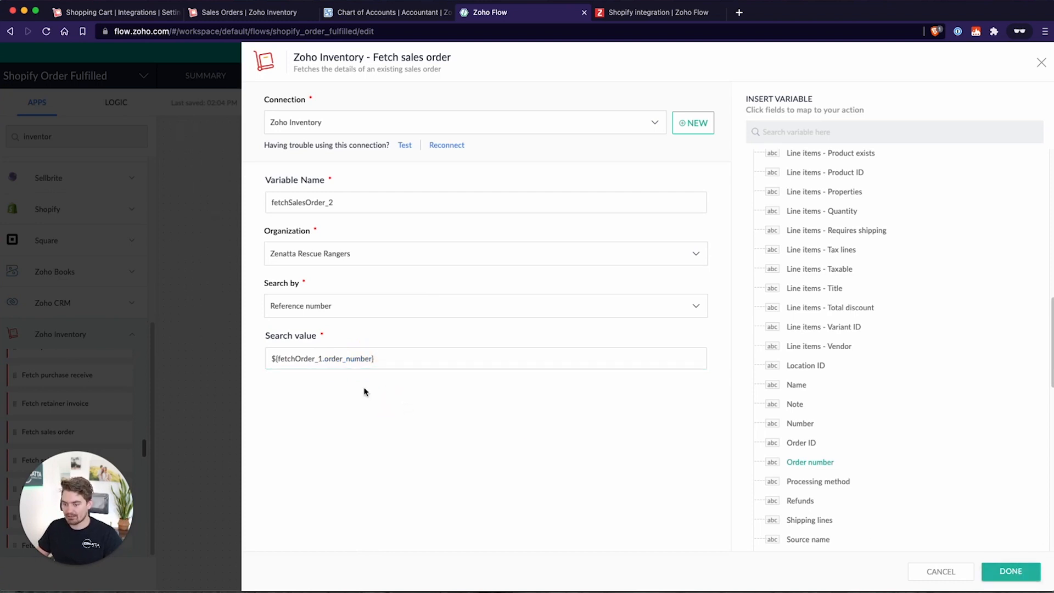
{"action": "left_click_drag", "start_coordinate": [375, 360], "coordinate": [325, 360]}
{"action": "left_click", "coordinate": [409, 360]}
{"action": "left_click", "coordinate": [1003, 573]}
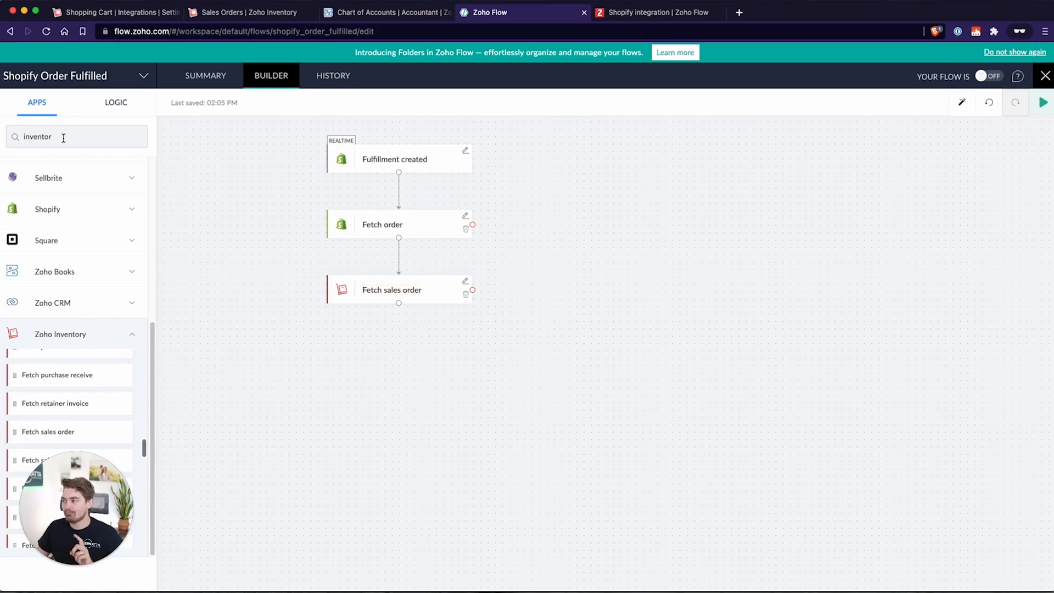
Find Create package among the Zoho Inventory actions and add it directly below Fetch sales order
{"action": "scroll", "coordinate": [88, 392], "scroll_direction": "down", "scroll_amount": 3}
{"action": "scroll", "coordinate": [88, 392], "scroll_direction": "down", "scroll_amount": 10}
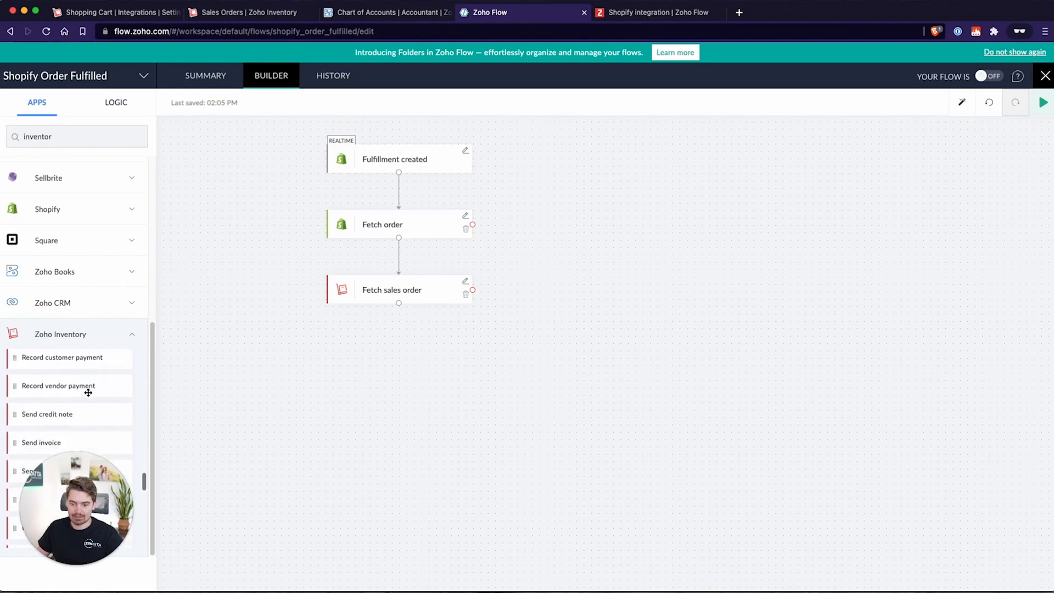
{"action": "scroll", "coordinate": [87, 392], "scroll_direction": "up", "scroll_amount": 8}
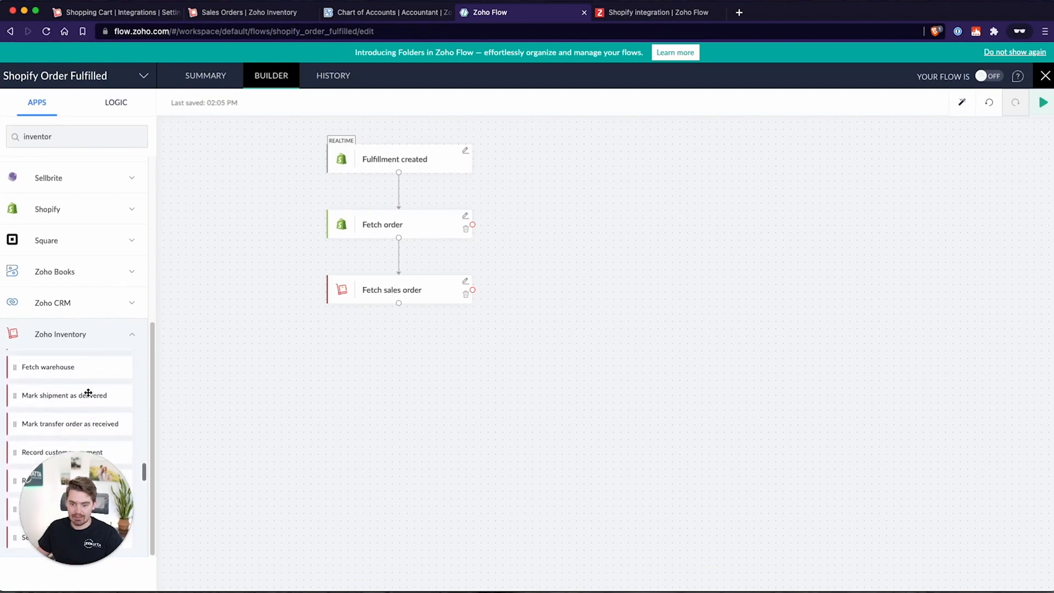
{"action": "scroll", "coordinate": [88, 392], "scroll_direction": "up", "scroll_amount": 8}
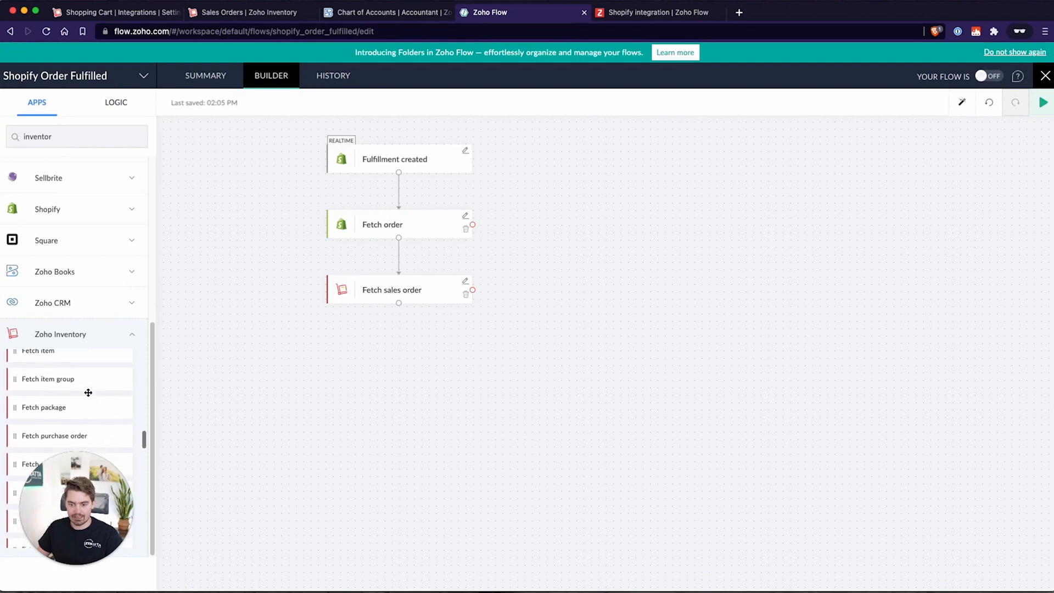
{"action": "scroll", "coordinate": [88, 392], "scroll_direction": "up", "scroll_amount": 5}
{"action": "left_click_drag", "start_coordinate": [85, 393], "coordinate": [387, 355]}
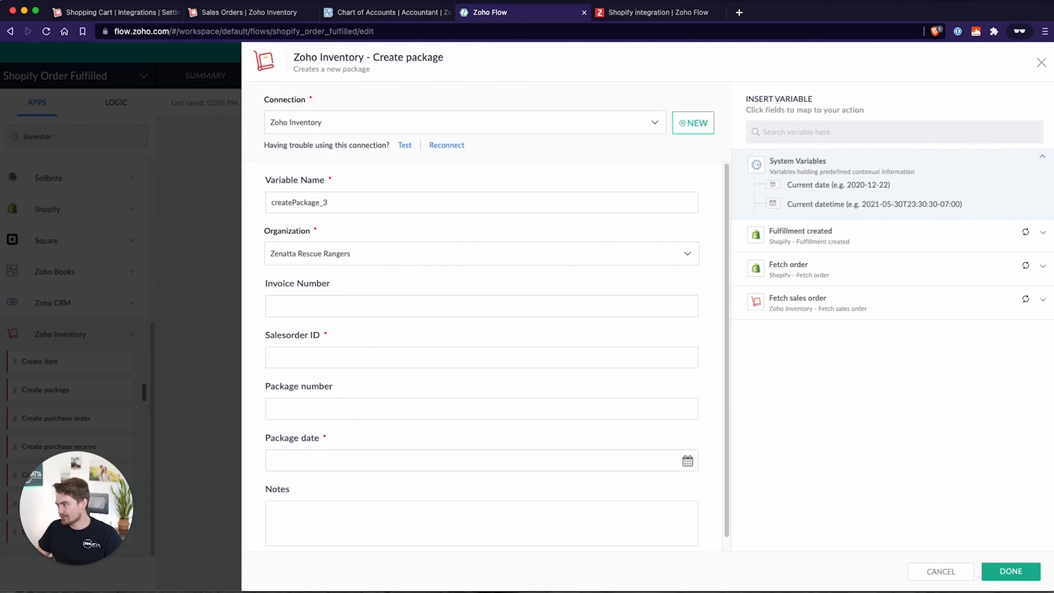
Map the Create package action's Salesorder ID to the Salesorder ID variable from Fetch sales order
{"action": "left_click", "coordinate": [315, 358]}
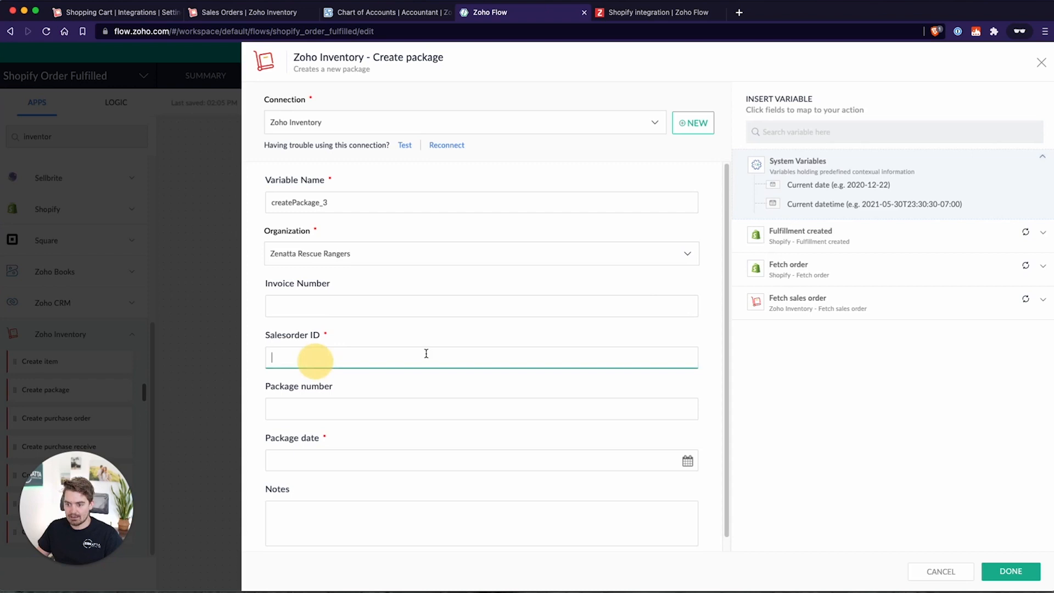
{"action": "left_click", "coordinate": [856, 304]}
{"action": "left_click", "coordinate": [804, 135]}
{"action": "scroll", "coordinate": [823, 412], "scroll_direction": "down", "scroll_amount": 10}
{"action": "left_click", "coordinate": [809, 247]}
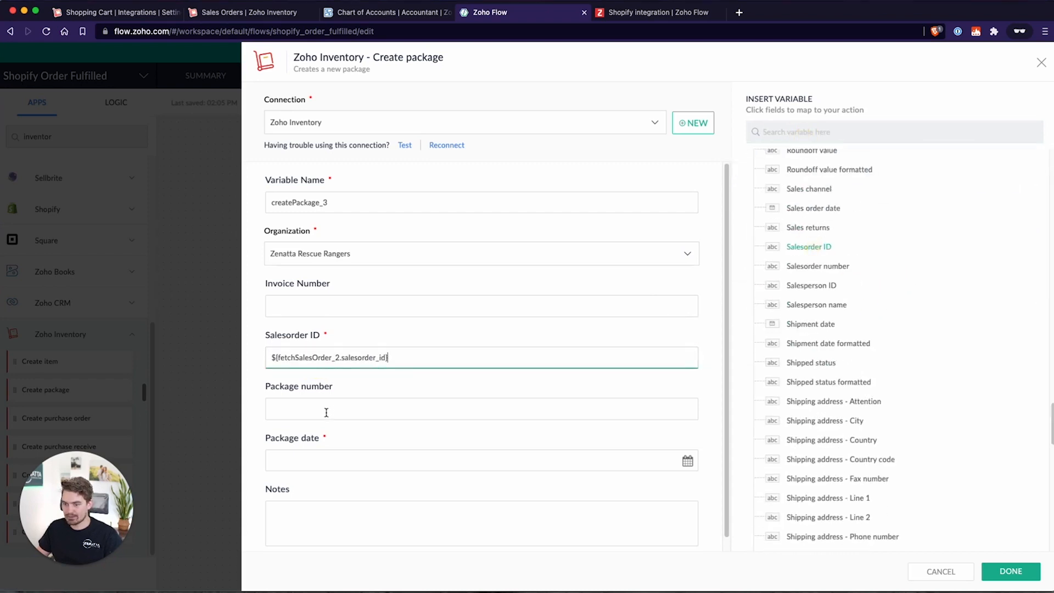
Map the Package date to the Current date system variable and save the Create package action
{"action": "scroll", "coordinate": [352, 453], "scroll_direction": "down", "scroll_amount": 1}
{"action": "left_click", "coordinate": [320, 442]}
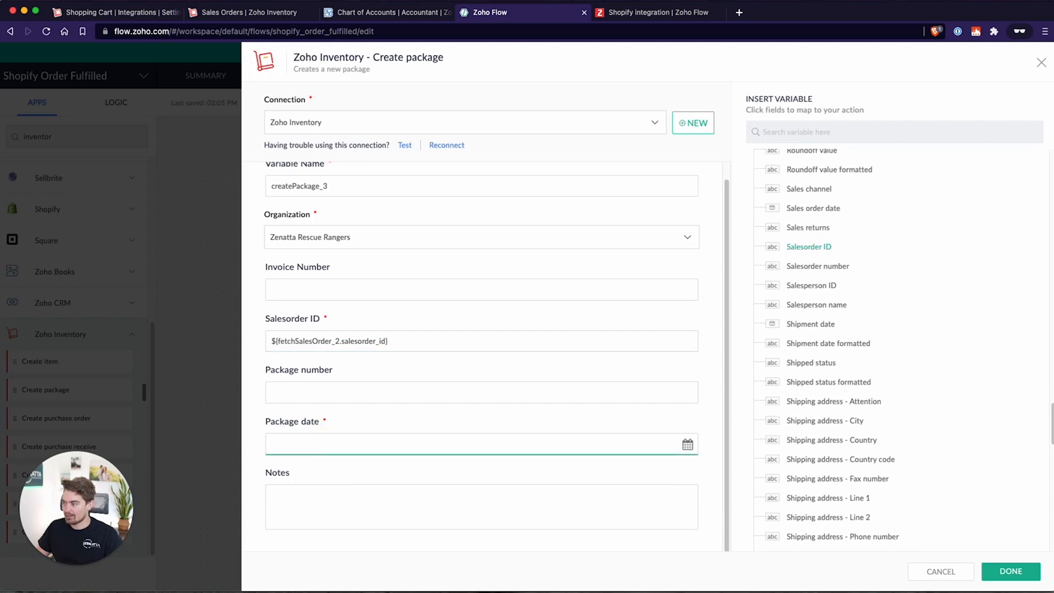
{"action": "scroll", "coordinate": [937, 299], "scroll_direction": "up", "scroll_amount": 15}
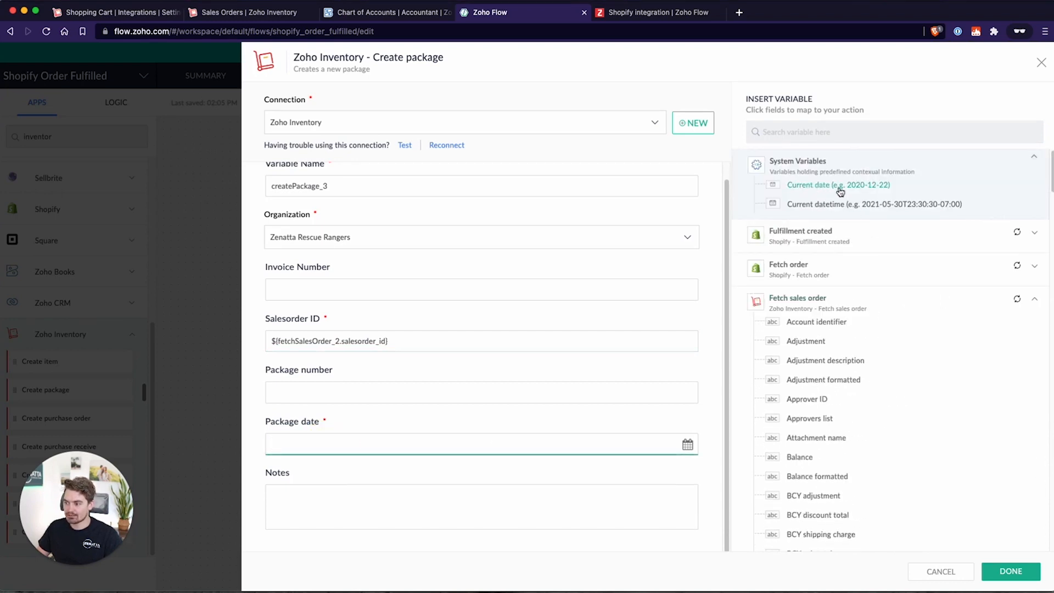
{"action": "left_click", "coordinate": [821, 187]}
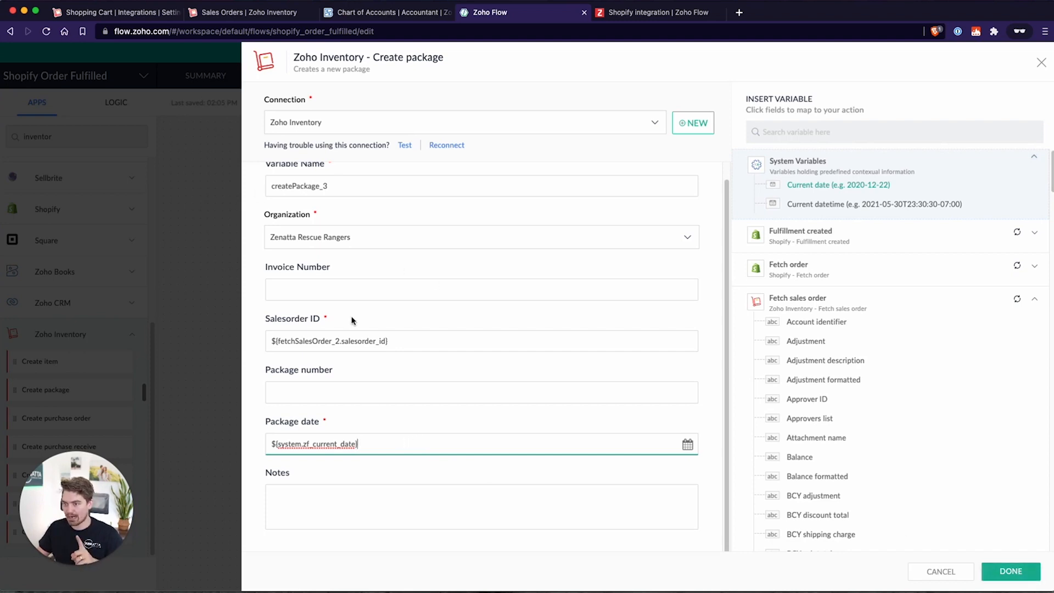
{"action": "left_click", "coordinate": [1009, 571]}
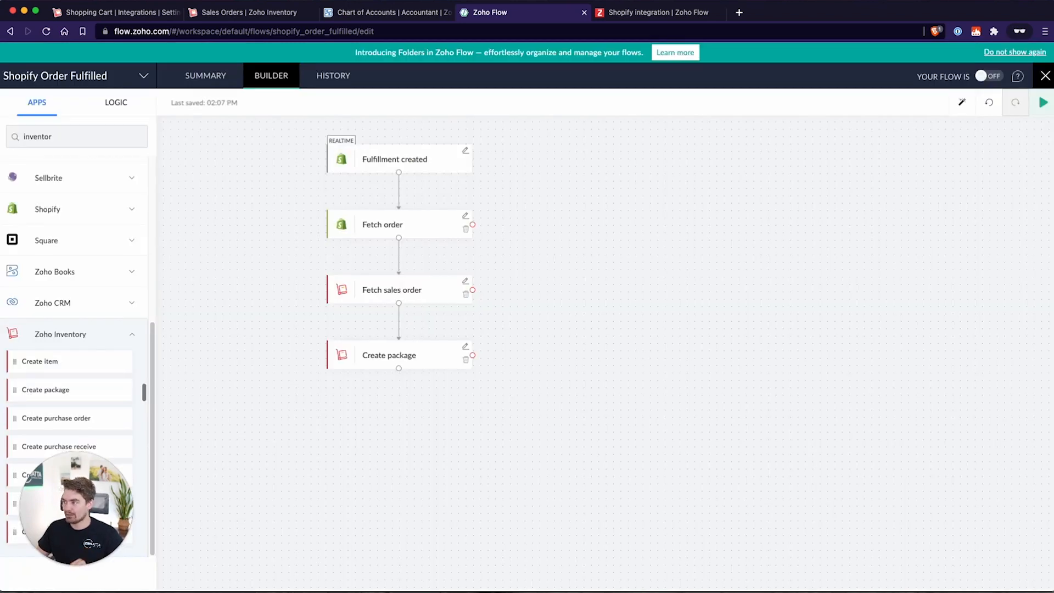
Add Zoho Inventory's Create shipment order action below Create package and map its Package ID to the Package ID variable from Create package
{"action": "scroll", "coordinate": [77, 400], "scroll_direction": "down", "scroll_amount": 5}
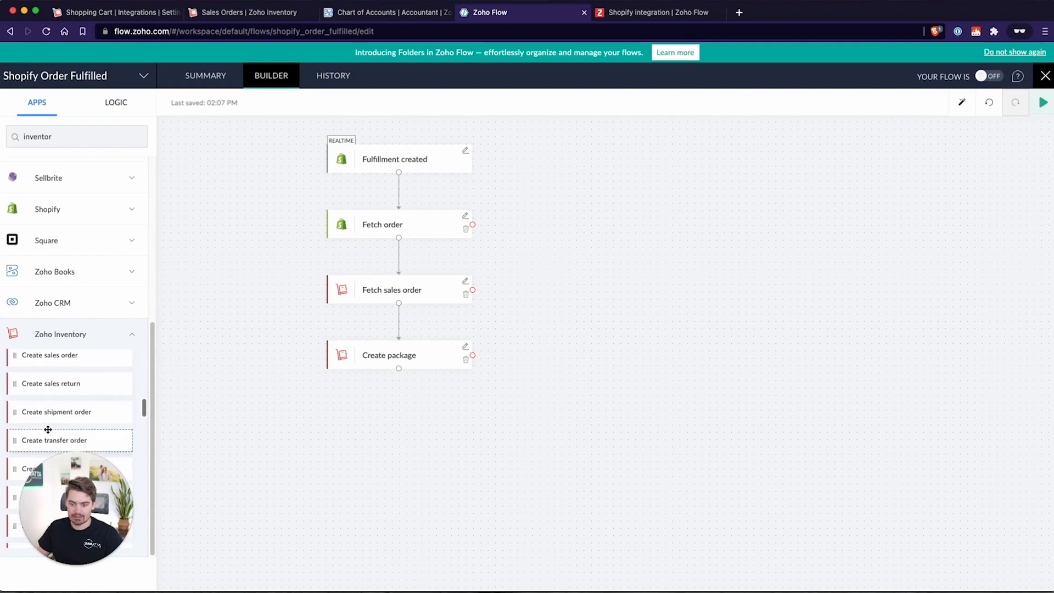
{"action": "left_click_drag", "start_coordinate": [35, 417], "coordinate": [386, 426]}
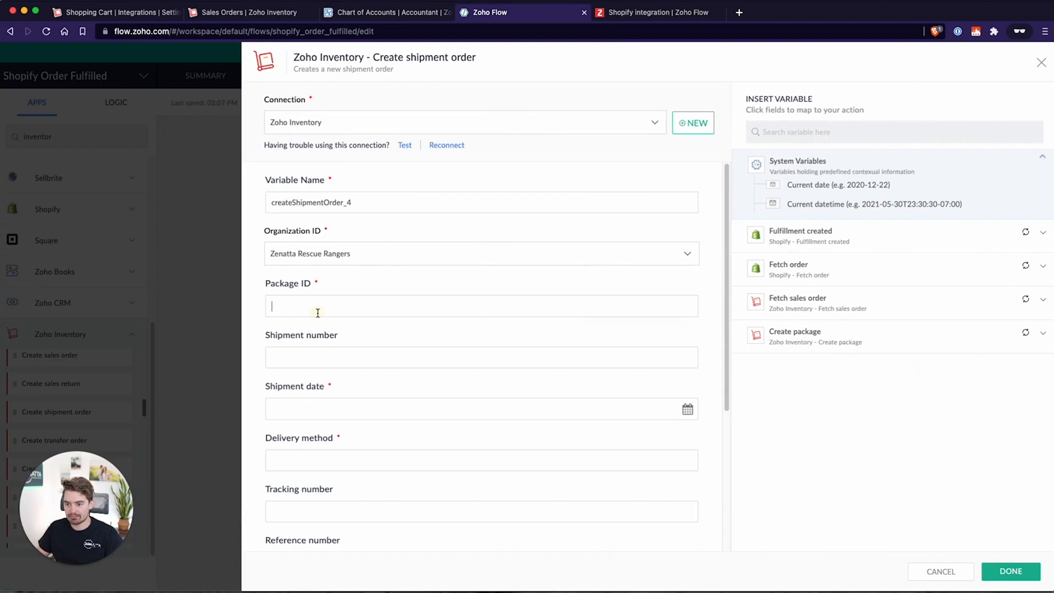
{"action": "left_click", "coordinate": [317, 313]}
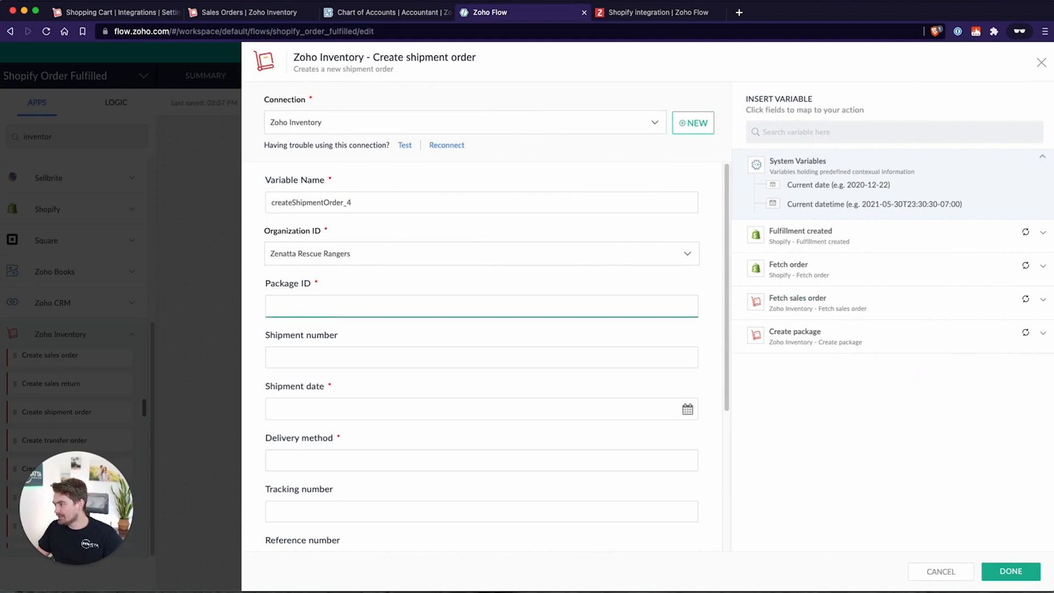
{"action": "left_click", "coordinate": [871, 341]}
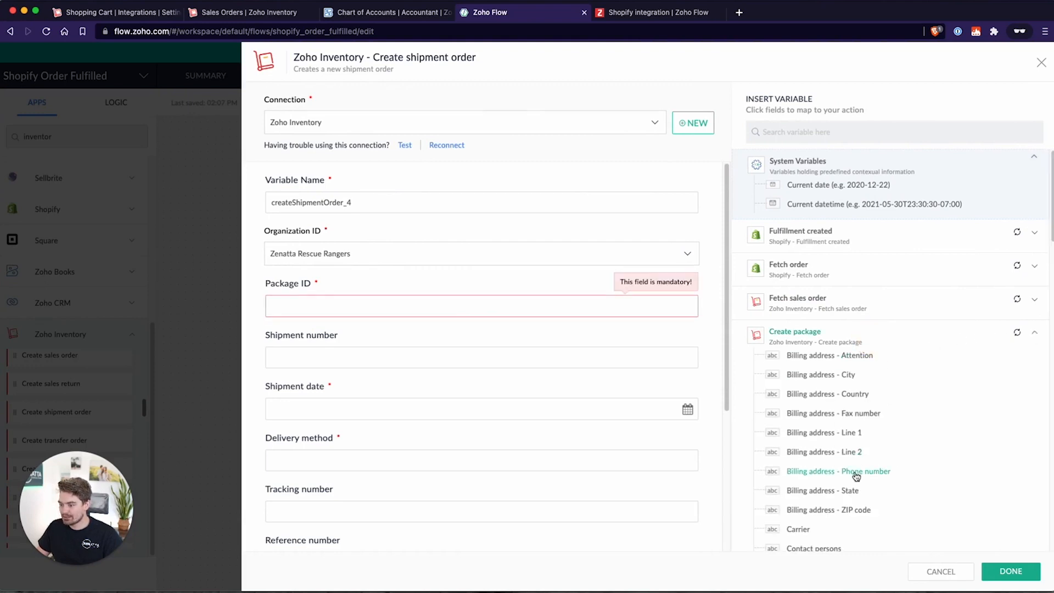
{"action": "scroll", "coordinate": [858, 477], "scroll_direction": "down", "scroll_amount": 5}
{"action": "scroll", "coordinate": [858, 477], "scroll_direction": "up", "scroll_amount": 5}
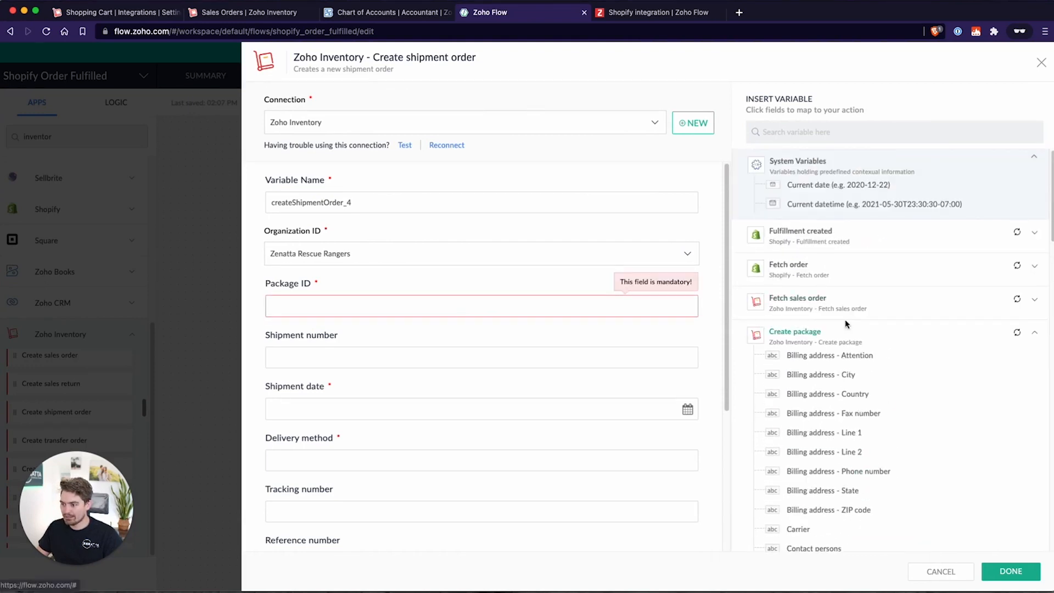
{"action": "left_click", "coordinate": [883, 338]}
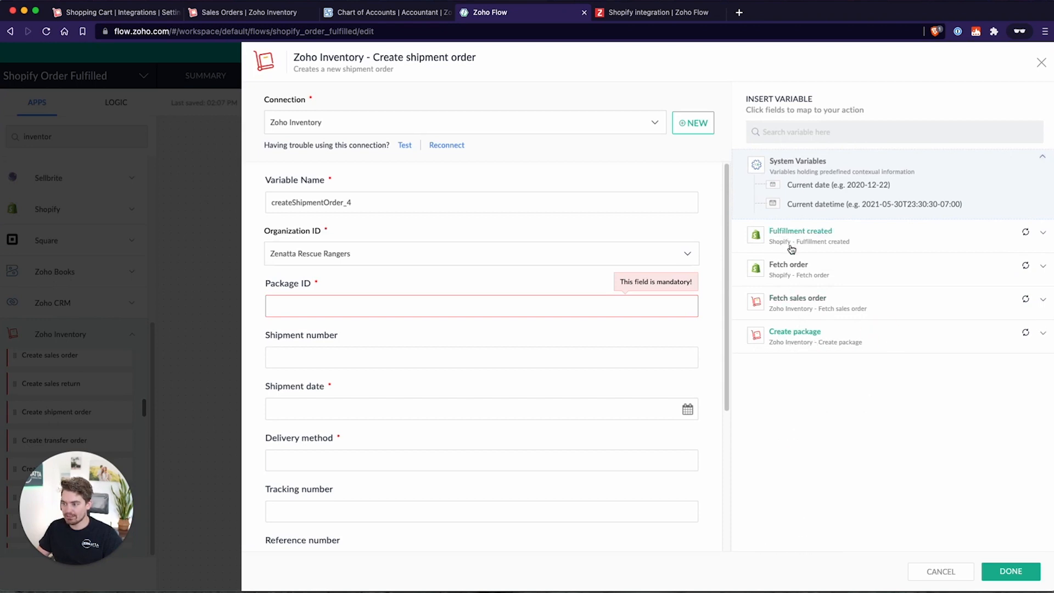
{"action": "left_click", "coordinate": [861, 336]}
{"action": "scroll", "coordinate": [870, 439], "scroll_direction": "down", "scroll_amount": 5}
{"action": "scroll", "coordinate": [863, 446], "scroll_direction": "down", "scroll_amount": 5}
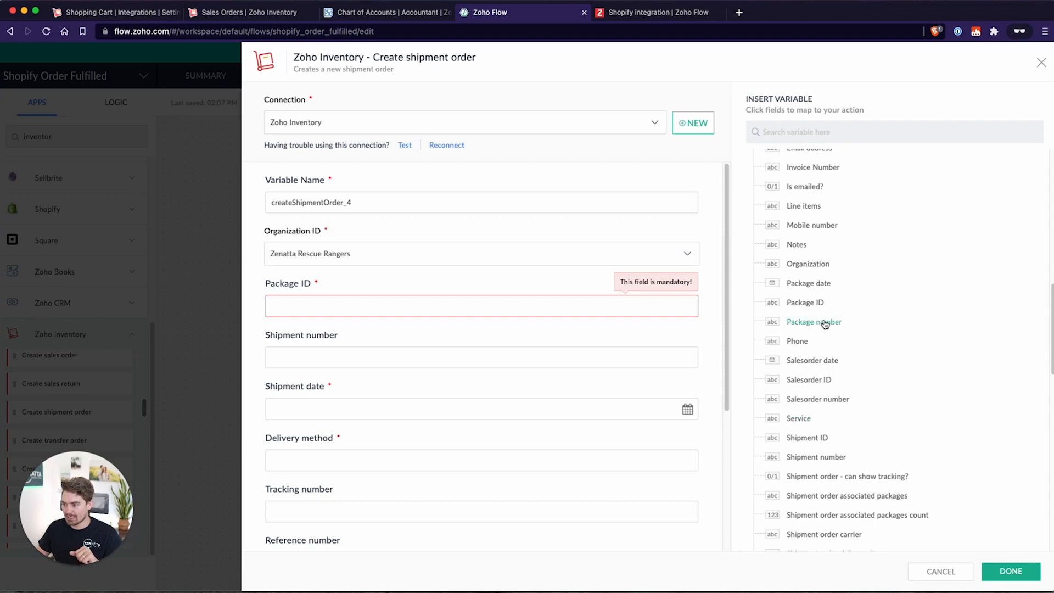
{"action": "left_click", "coordinate": [805, 302]}
{"action": "left_click_drag", "start_coordinate": [267, 285], "coordinate": [316, 283]}
{"action": "left_click_drag", "start_coordinate": [386, 304], "coordinate": [268, 304]}
Map the shipment order's Shipment date to the Current date system variable
{"action": "left_click", "coordinate": [306, 414]}
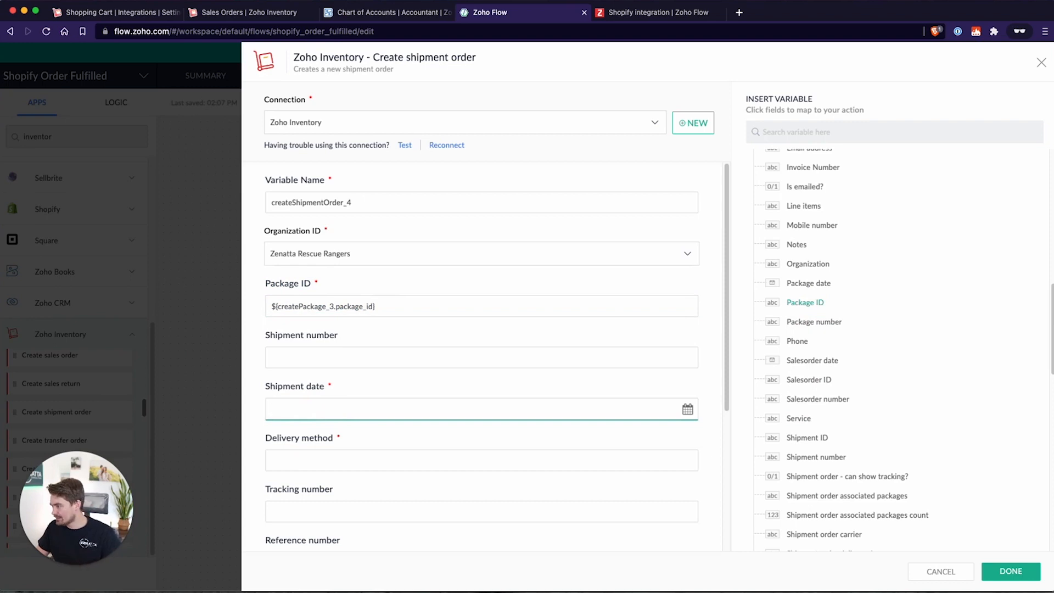
{"action": "scroll", "coordinate": [792, 344], "scroll_direction": "up", "scroll_amount": 10}
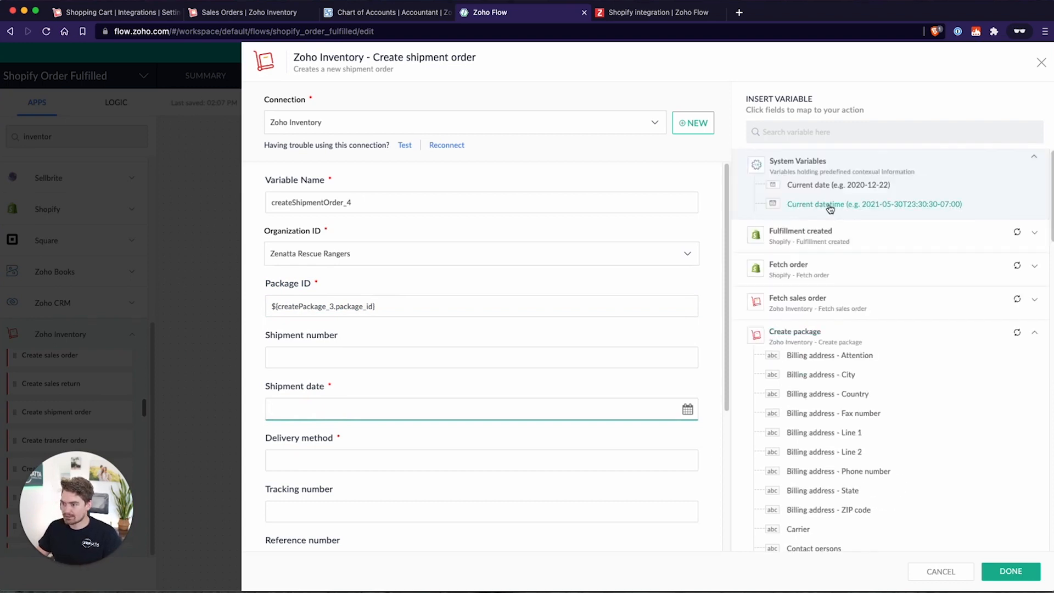
{"action": "left_click", "coordinate": [828, 186]}
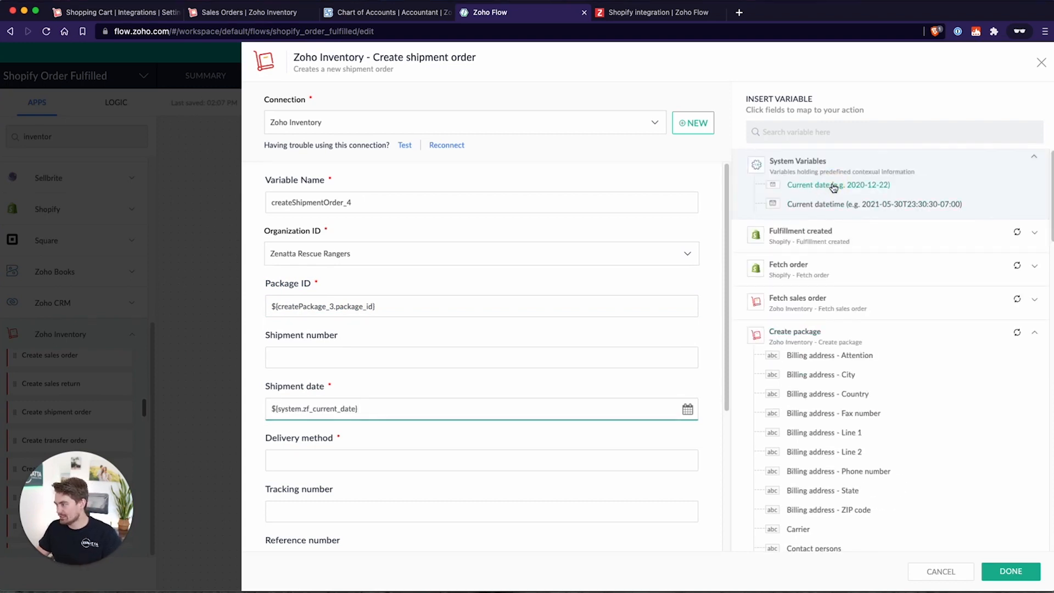
Map the shipment order's Delivery method to the Tracking company variable from the Fulfillment created trigger
{"action": "left_click", "coordinate": [388, 452]}
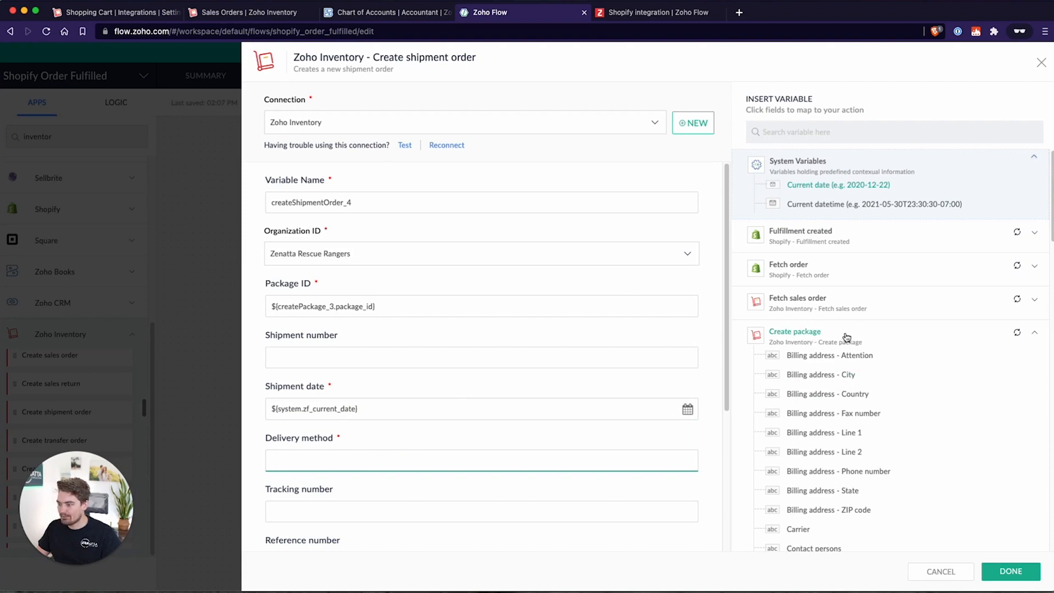
{"action": "left_click", "coordinate": [831, 266]}
{"action": "left_click", "coordinate": [864, 238]}
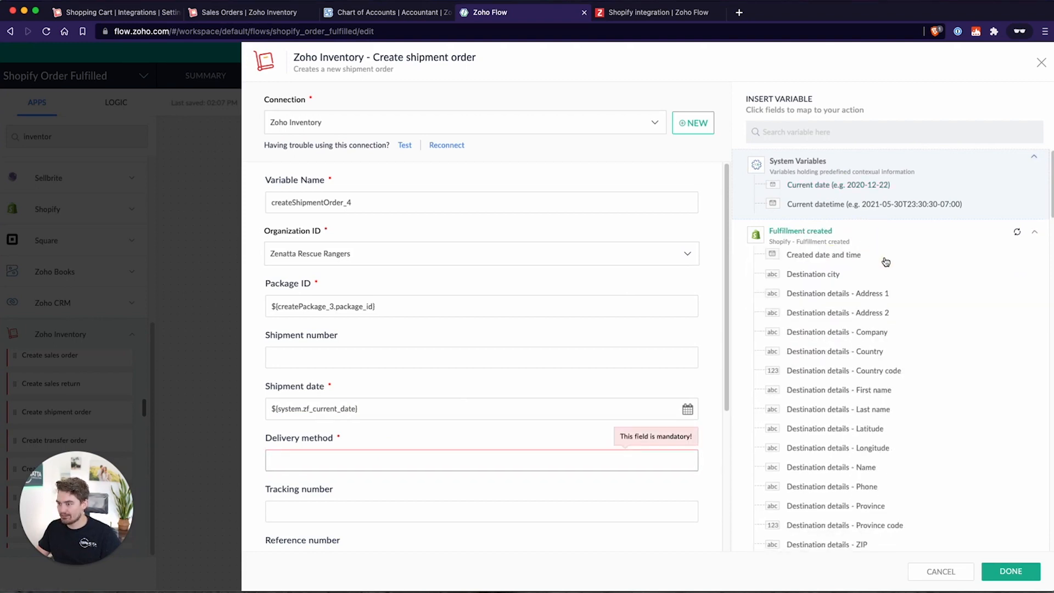
{"action": "scroll", "coordinate": [890, 347], "scroll_direction": "down", "scroll_amount": 10}
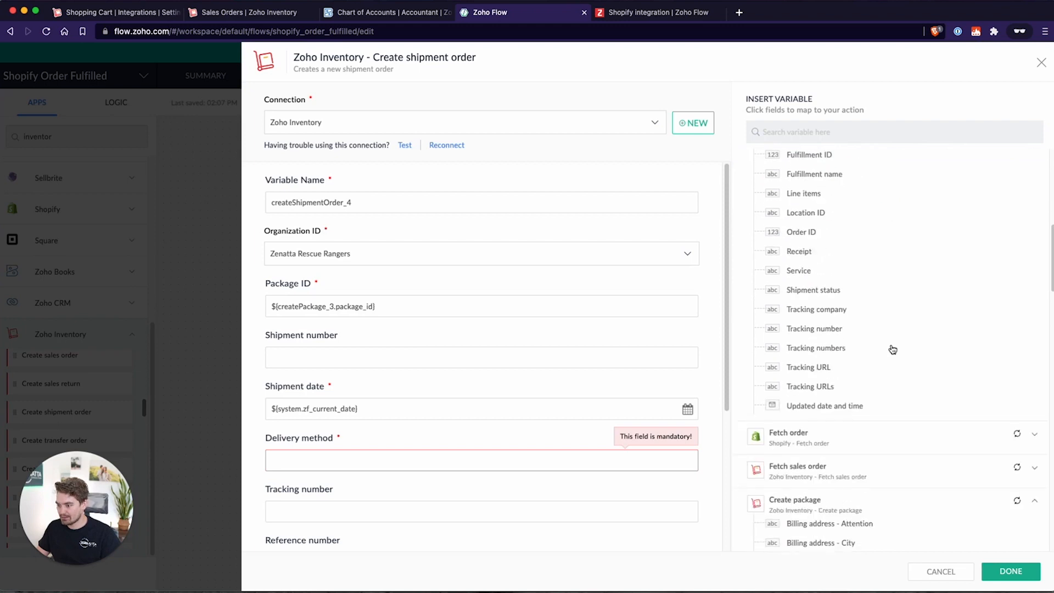
{"action": "left_click", "coordinate": [828, 301]}
{"action": "scroll", "coordinate": [407, 403], "scroll_direction": "down", "scroll_amount": 1}
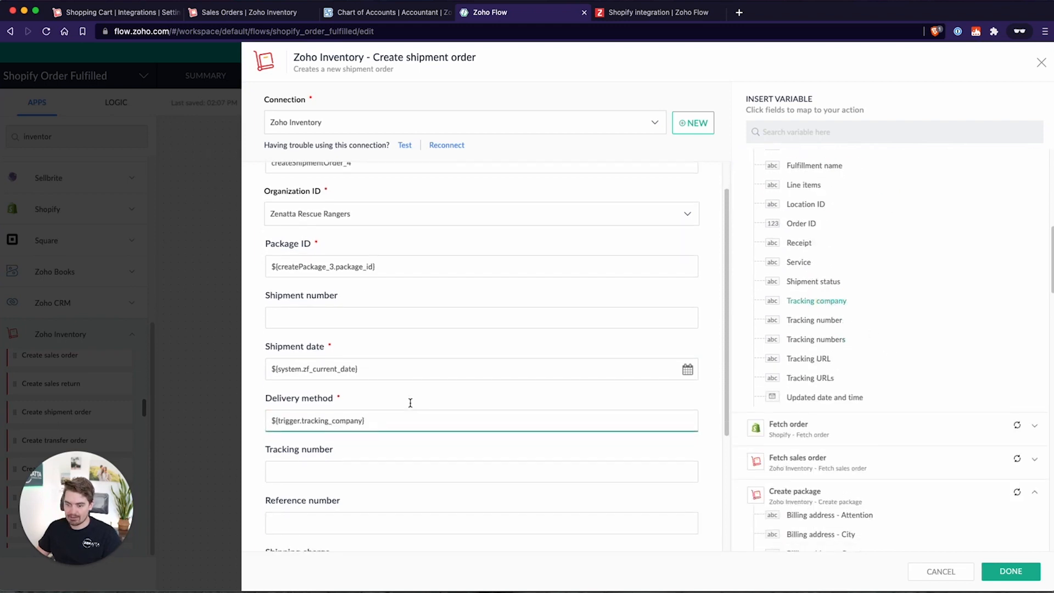
{"action": "left_click", "coordinate": [277, 425]}
{"action": "left_click", "coordinate": [327, 469]}
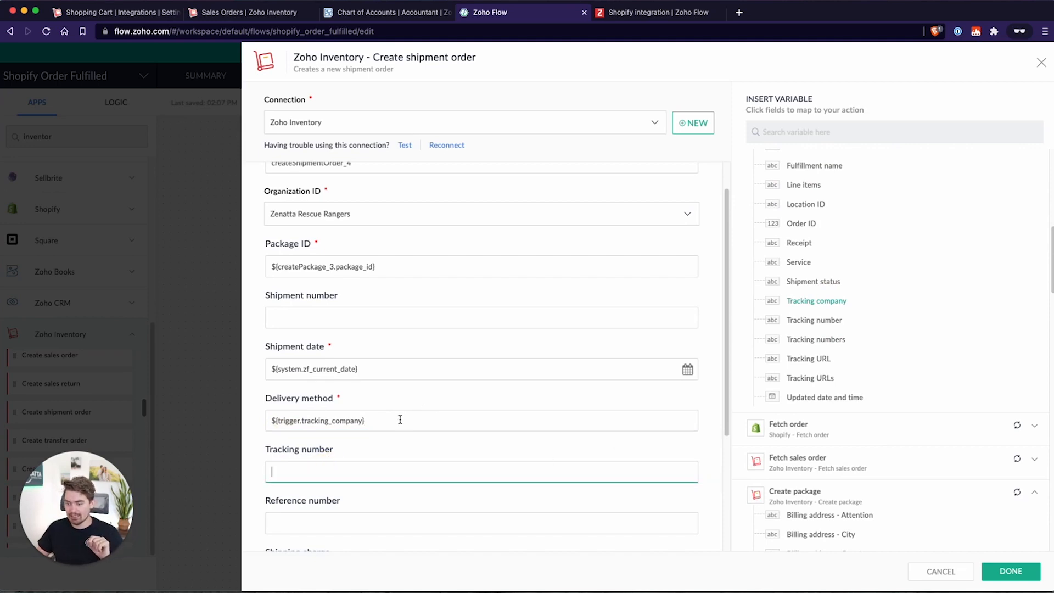
{"action": "left_click", "coordinate": [272, 420]}
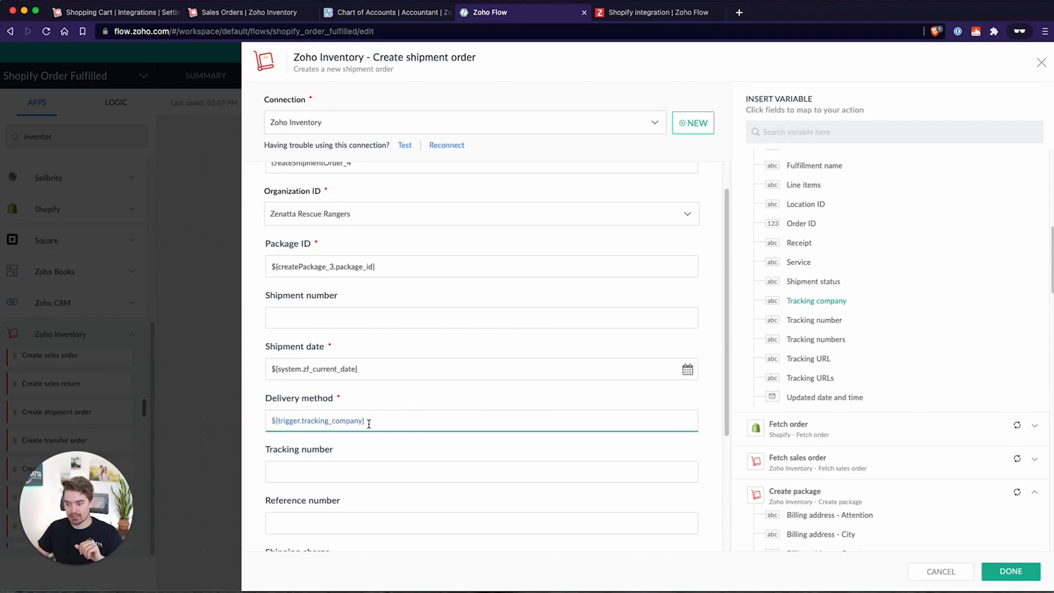
Map the shipment order's Tracking number to the Tracking number variable from the Fulfillment created trigger
{"action": "left_click", "coordinate": [293, 467]}
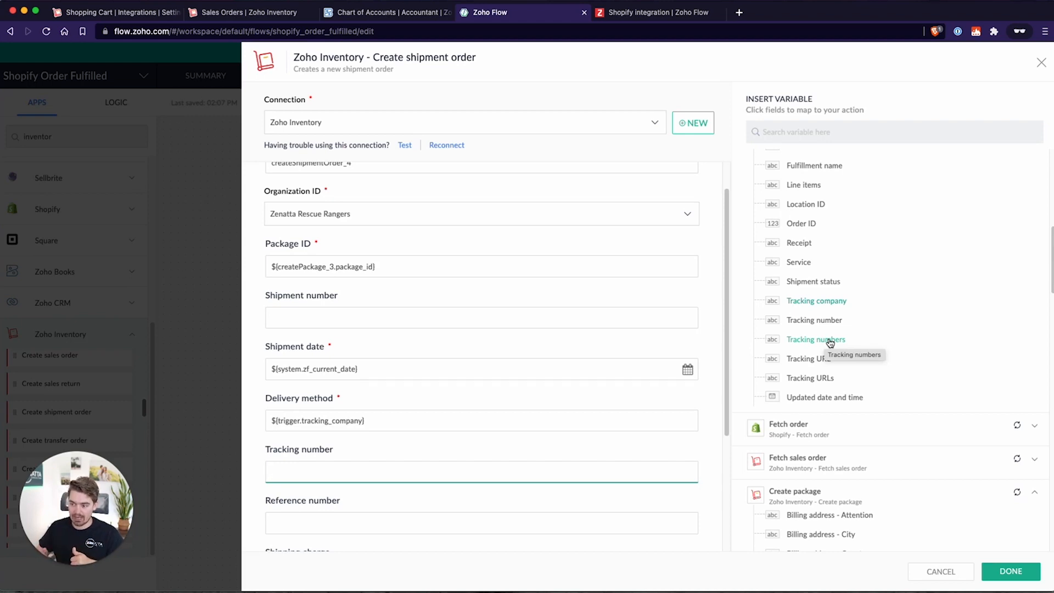
{"action": "left_click", "coordinate": [814, 320]}
{"action": "scroll", "coordinate": [484, 410], "scroll_direction": "down", "scroll_amount": 3}
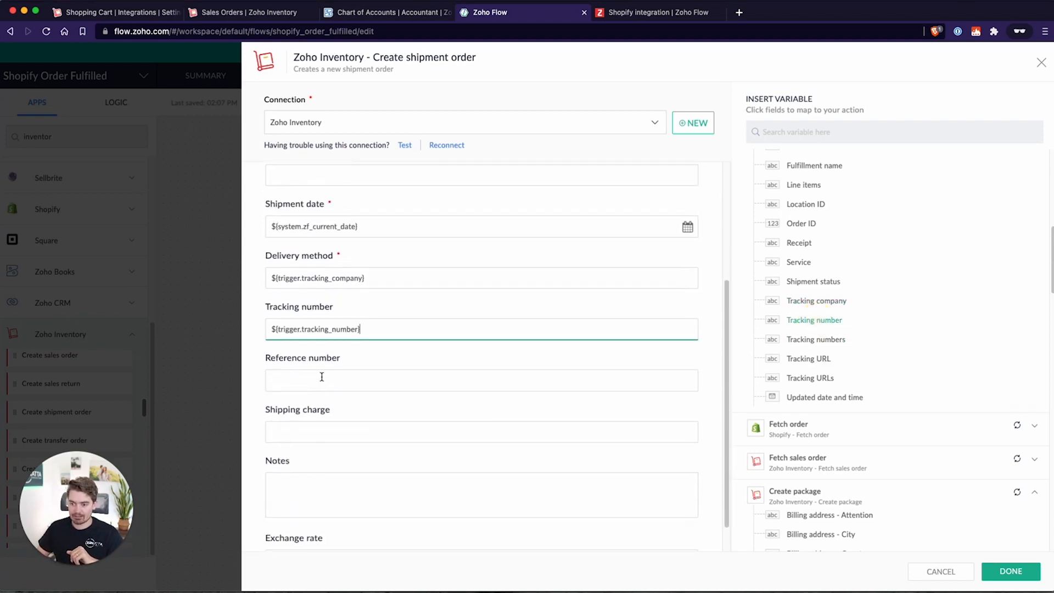
Map the shipment order's Reference number to the Order number variable from Shopify's Fetch order
{"action": "left_click", "coordinate": [323, 375]}
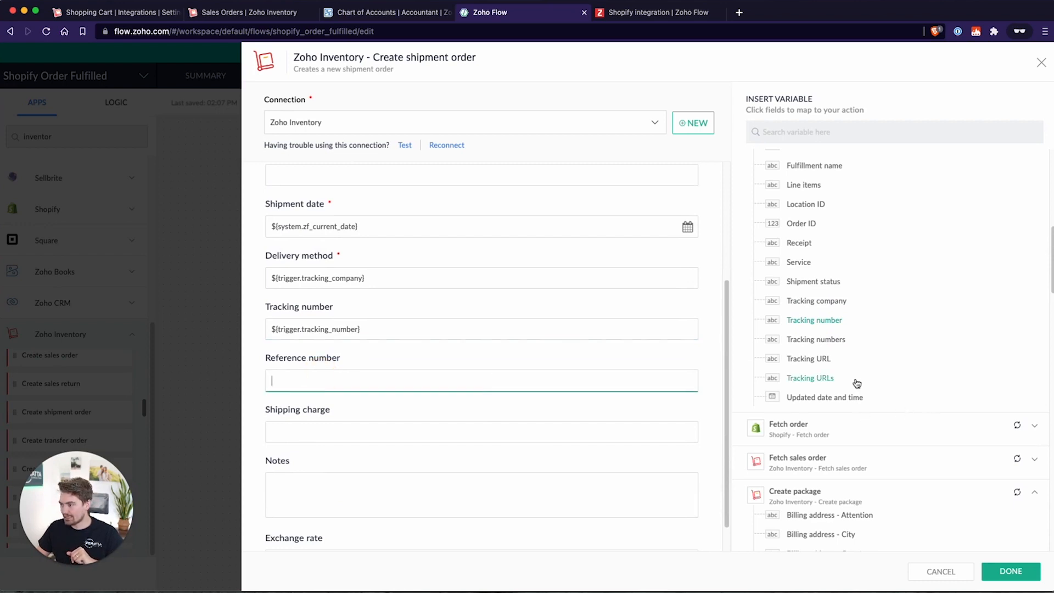
{"action": "scroll", "coordinate": [866, 374], "scroll_direction": "down", "scroll_amount": 7}
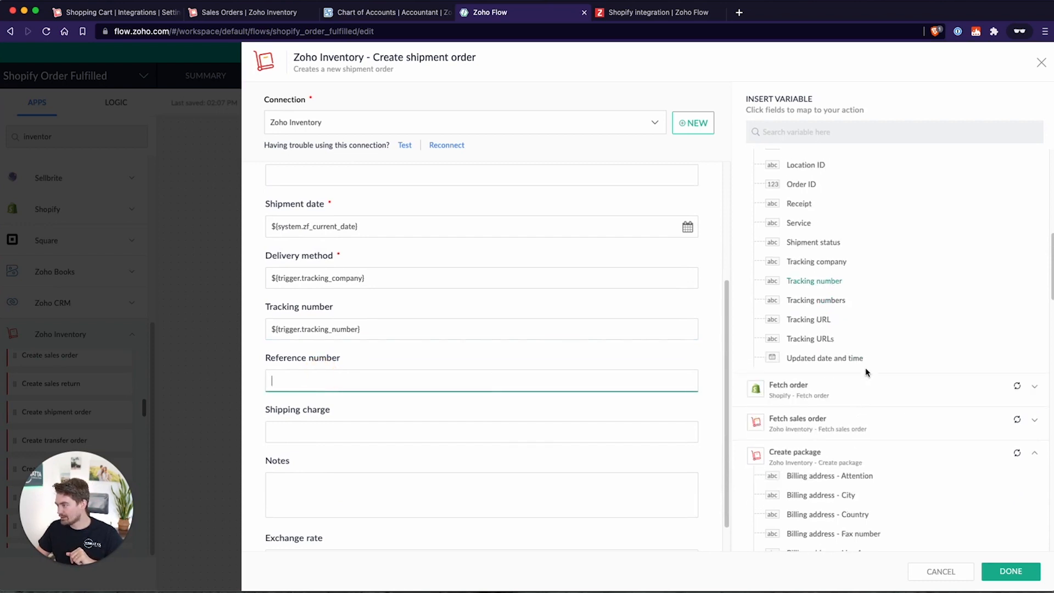
{"action": "scroll", "coordinate": [865, 372], "scroll_direction": "up", "scroll_amount": 4}
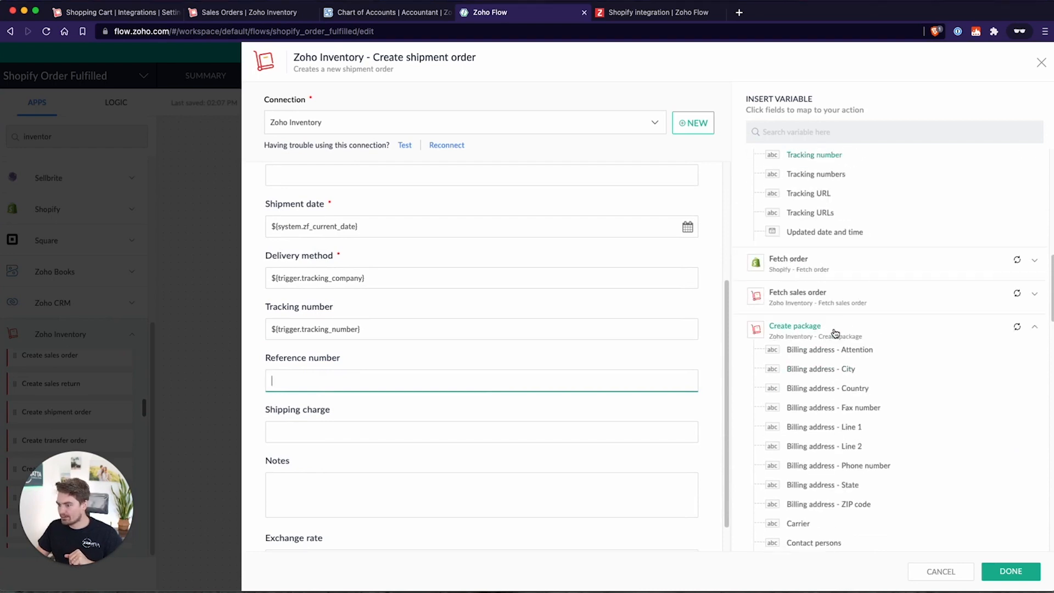
{"action": "left_click", "coordinate": [855, 294]}
{"action": "scroll", "coordinate": [855, 394], "scroll_direction": "down", "scroll_amount": 5}
{"action": "scroll", "coordinate": [856, 384], "scroll_direction": "down", "scroll_amount": 15}
{"action": "scroll", "coordinate": [867, 358], "scroll_direction": "up", "scroll_amount": 15}
{"action": "left_click", "coordinate": [838, 417]}
{"action": "scroll", "coordinate": [865, 423], "scroll_direction": "down", "scroll_amount": 5}
{"action": "scroll", "coordinate": [866, 444], "scroll_direction": "down", "scroll_amount": 20}
{"action": "scroll", "coordinate": [867, 443], "scroll_direction": "up", "scroll_amount": 12}
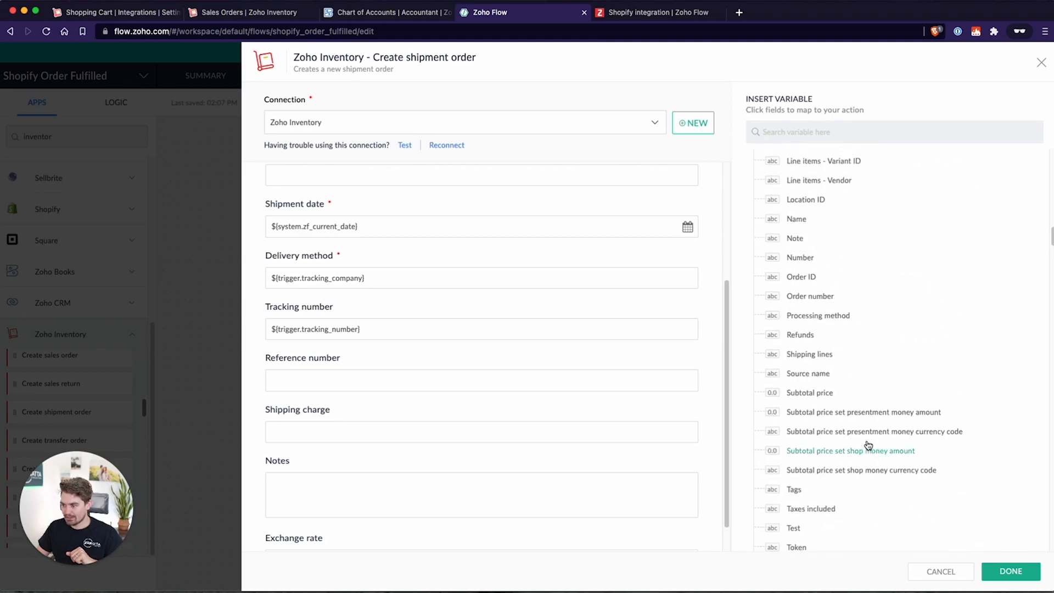
{"action": "left_click", "coordinate": [811, 297]}
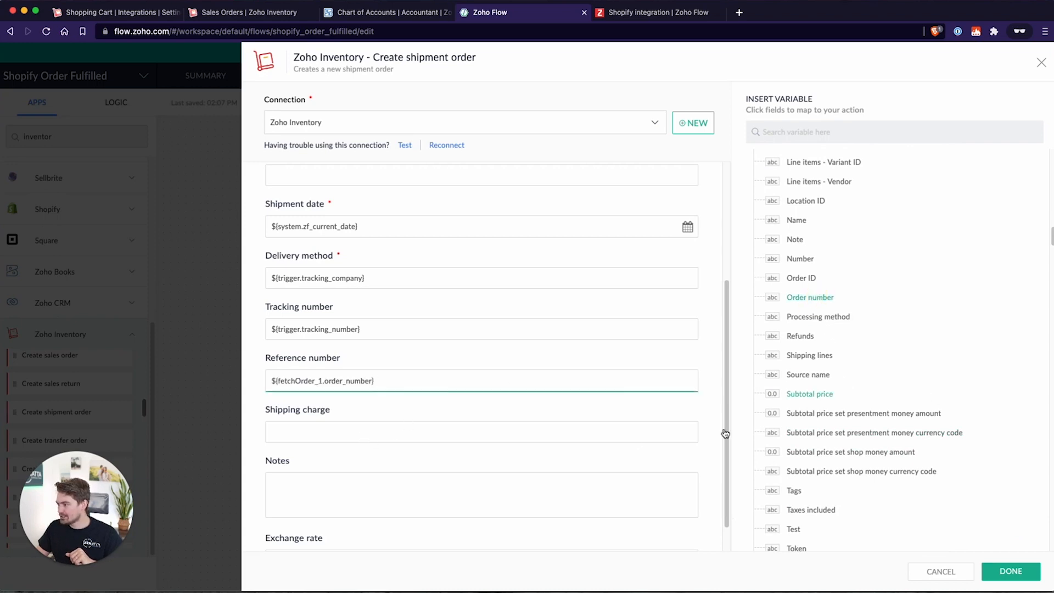
Map the Shipping charge to Fetch order's Total shipping price set presentment money amount and save the Create shipment order action
{"action": "left_click", "coordinate": [437, 430]}
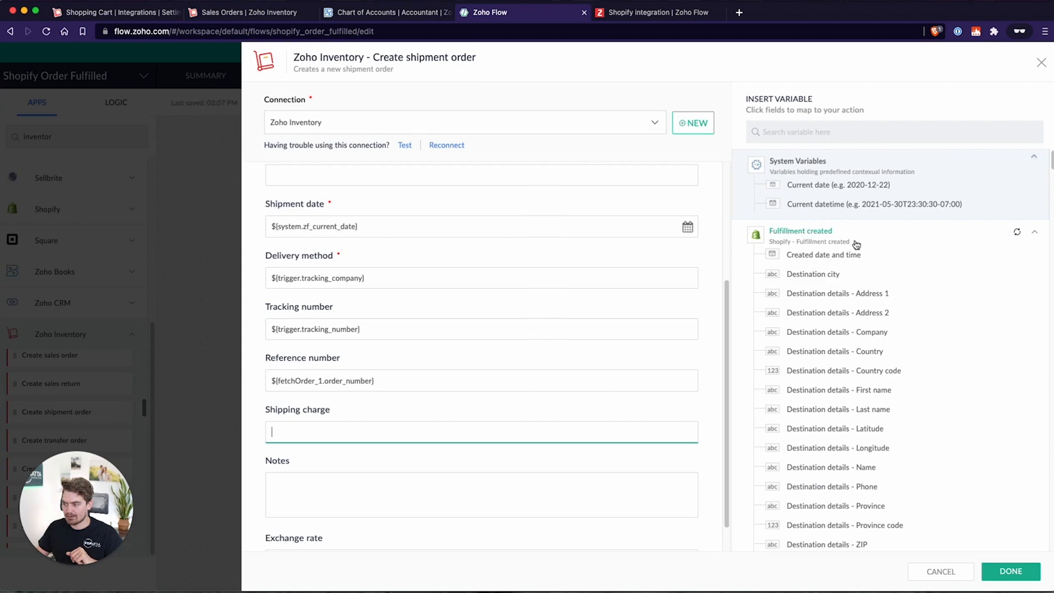
{"action": "scroll", "coordinate": [860, 409], "scroll_direction": "down", "scroll_amount": 6}
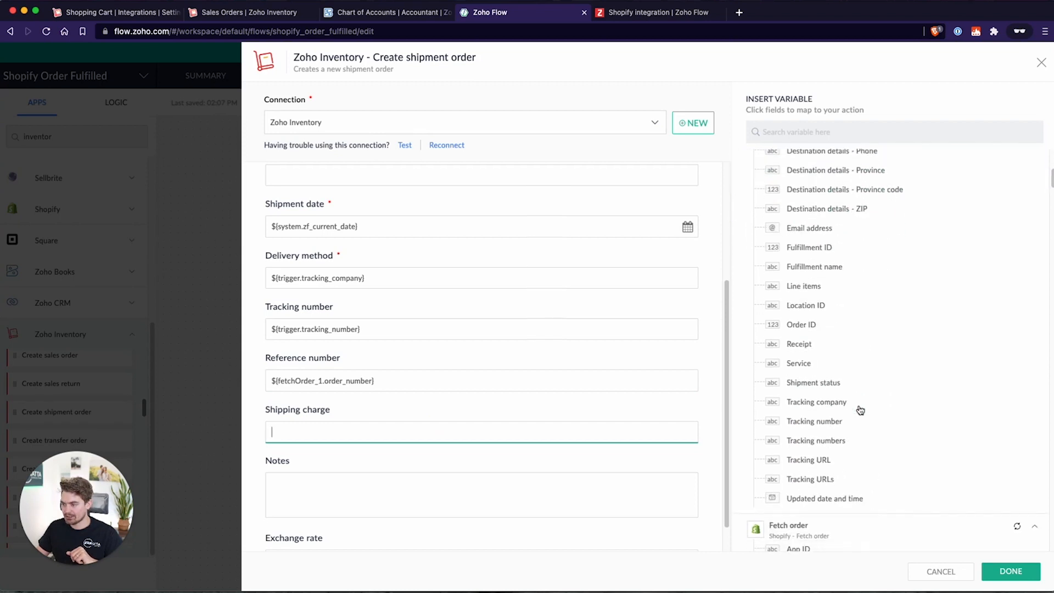
{"action": "scroll", "coordinate": [866, 327], "scroll_direction": "down", "scroll_amount": 5}
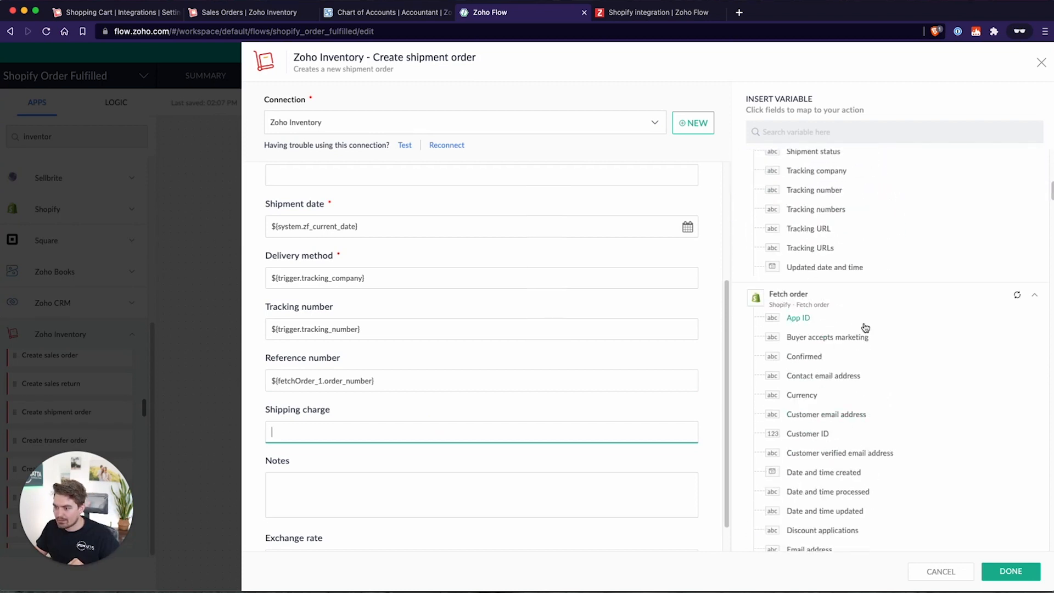
{"action": "scroll", "coordinate": [878, 415], "scroll_direction": "down", "scroll_amount": 3}
{"action": "scroll", "coordinate": [879, 416], "scroll_direction": "down", "scroll_amount": 5}
{"action": "scroll", "coordinate": [878, 415], "scroll_direction": "down", "scroll_amount": 13}
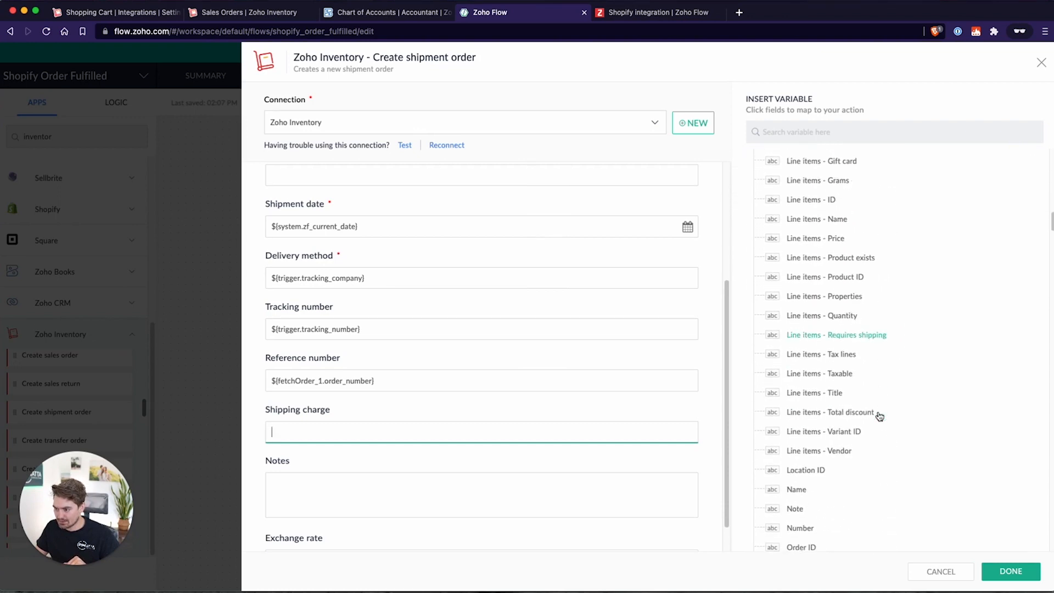
{"action": "scroll", "coordinate": [880, 415], "scroll_direction": "down", "scroll_amount": 20}
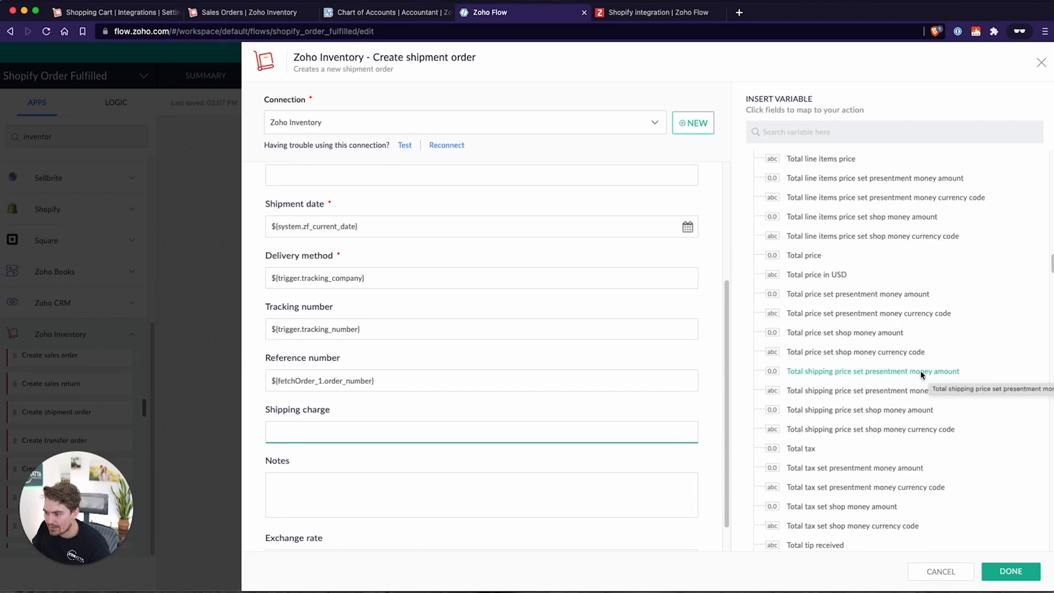
{"action": "left_click", "coordinate": [887, 377]}
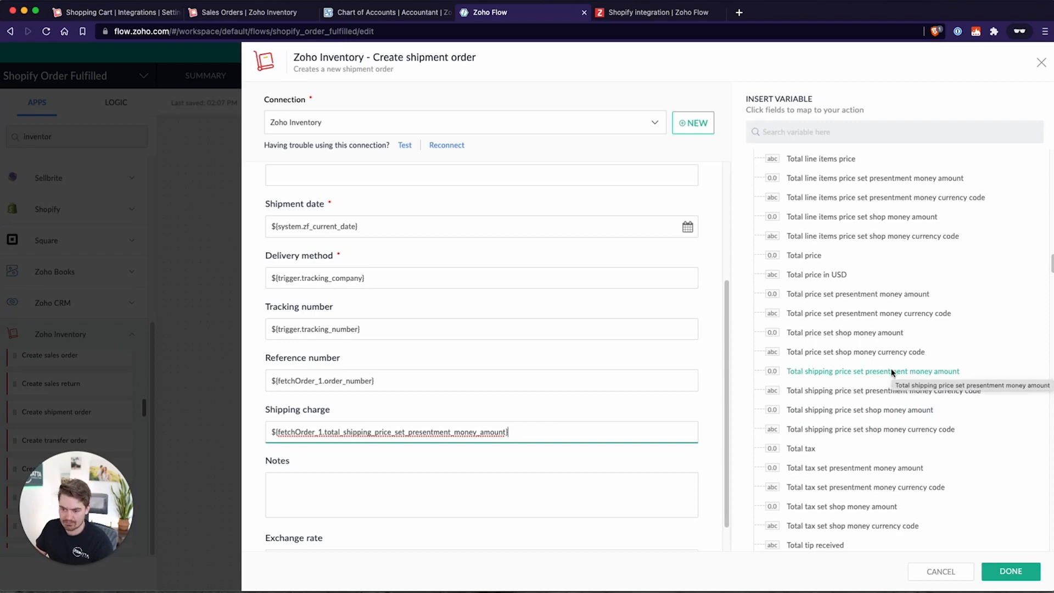
{"action": "scroll", "coordinate": [521, 456], "scroll_direction": "down", "scroll_amount": 2}
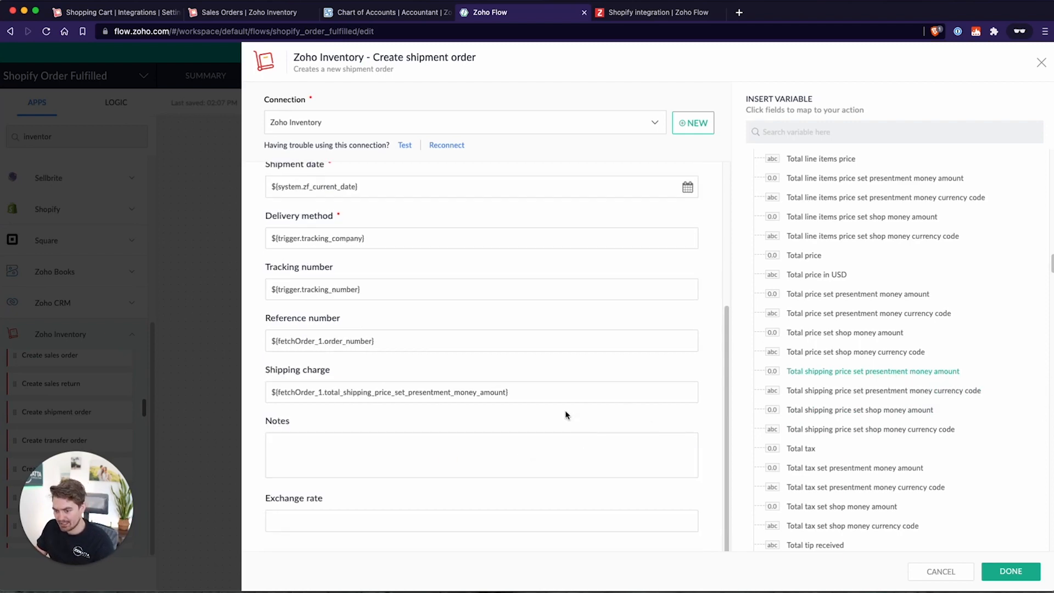
{"action": "scroll", "coordinate": [565, 410], "scroll_direction": "up", "scroll_amount": 5}
{"action": "left_click", "coordinate": [1008, 569]}
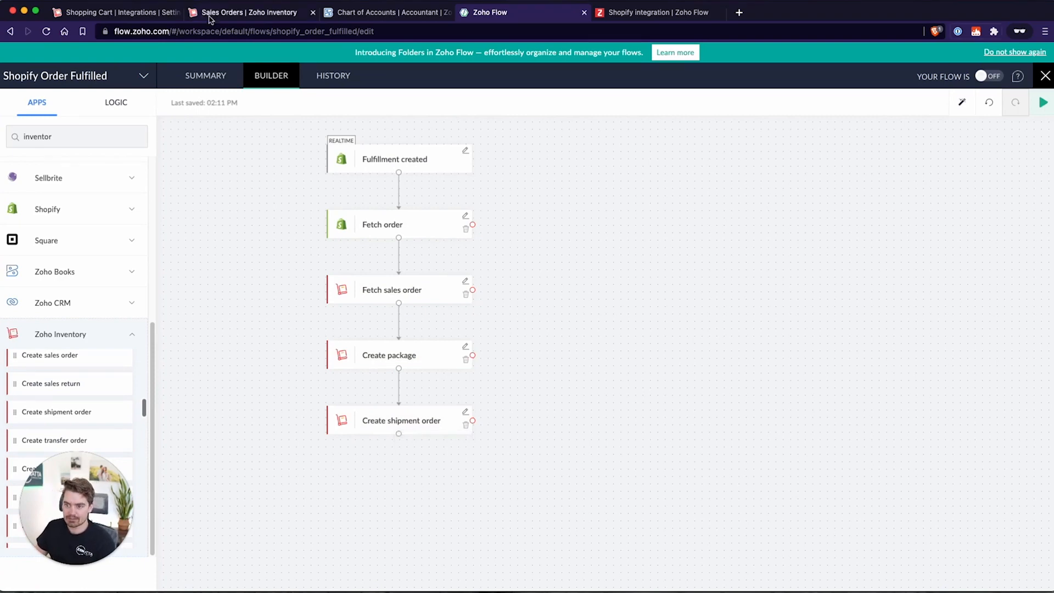
Switch to the Zoho Inventory sales orders list and examine the Packed and Shipped status columns
{"action": "left_click", "coordinate": [240, 12]}
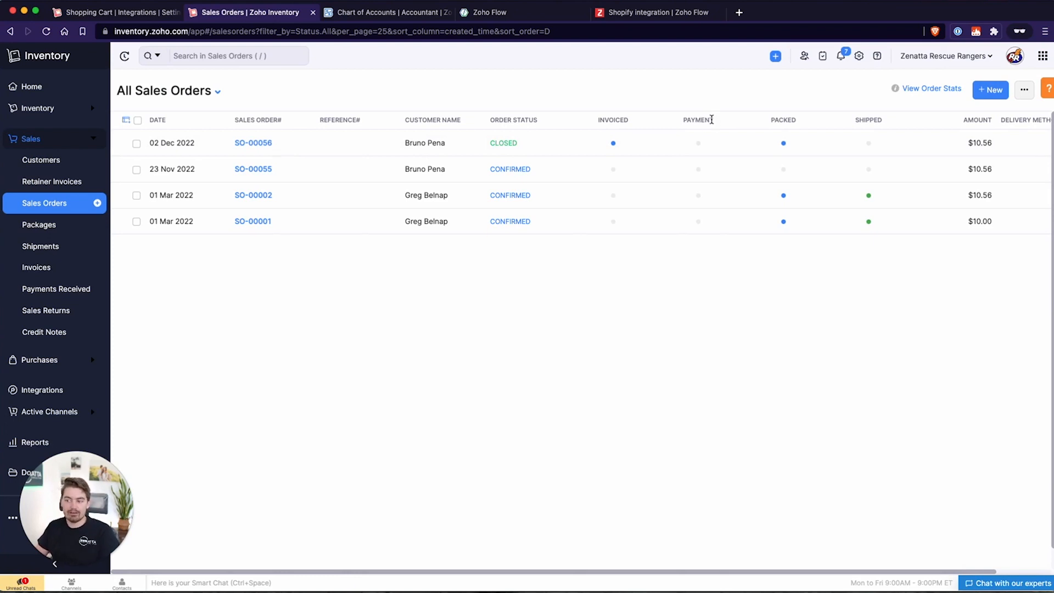
{"action": "left_click_drag", "start_coordinate": [791, 118], "coordinate": [938, 113]}
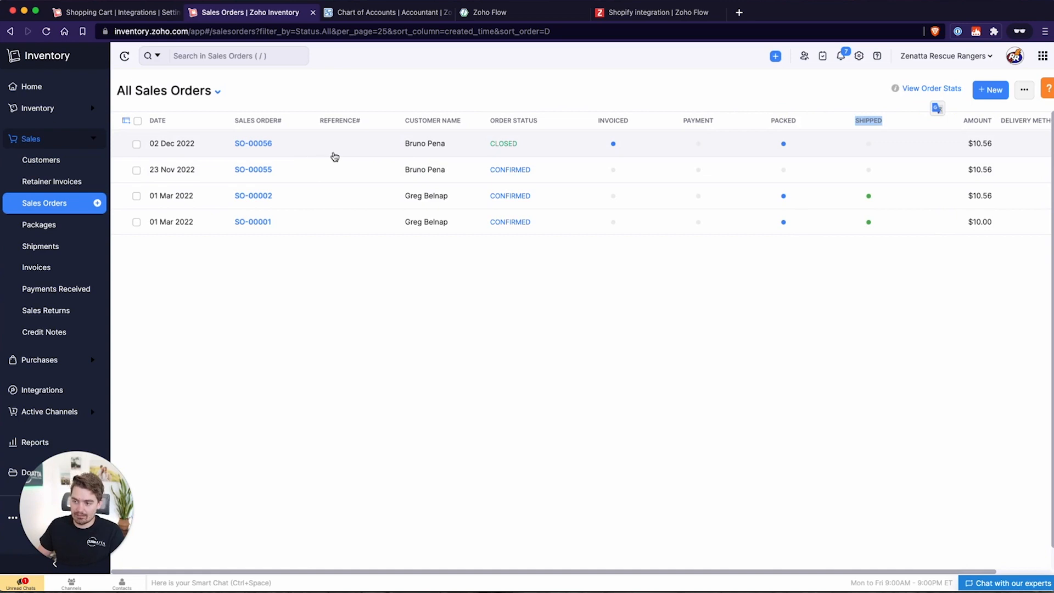
{"action": "left_click", "coordinate": [416, 104]}
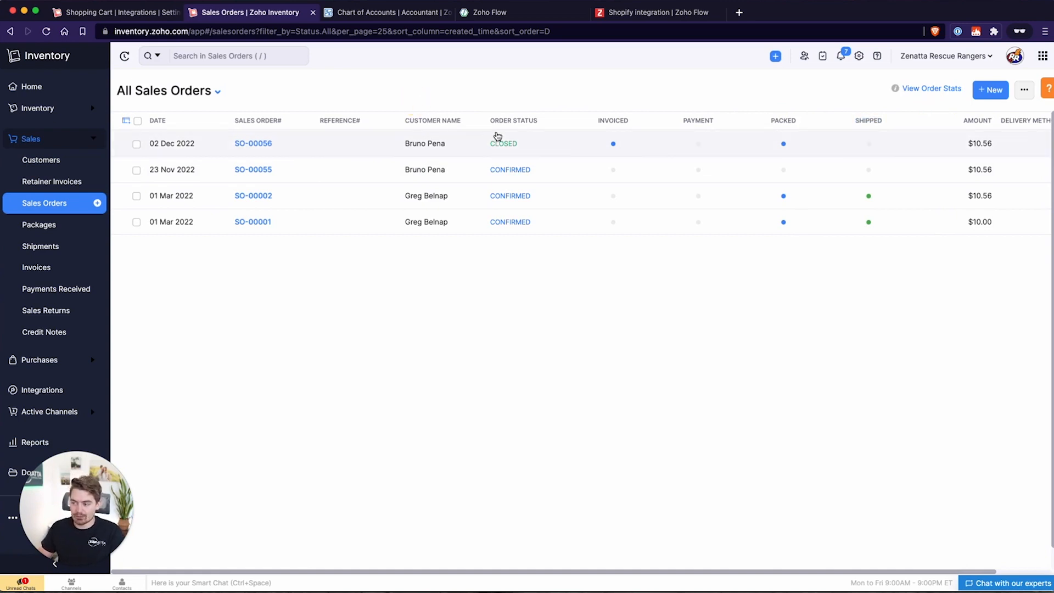